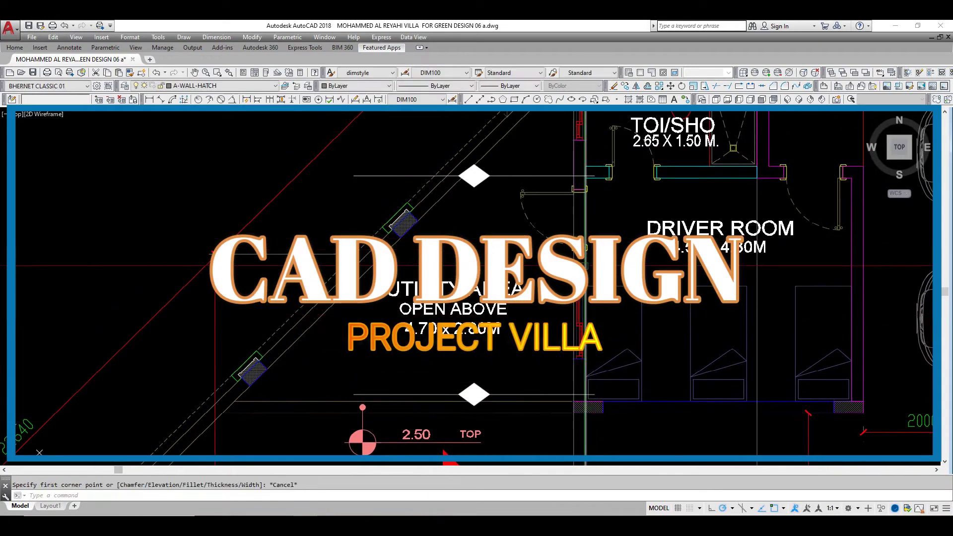
Start a rectangle with its first corner on the hatched wall corner.
text(c)
key(Return)
scroll(603, 278, up, 5)
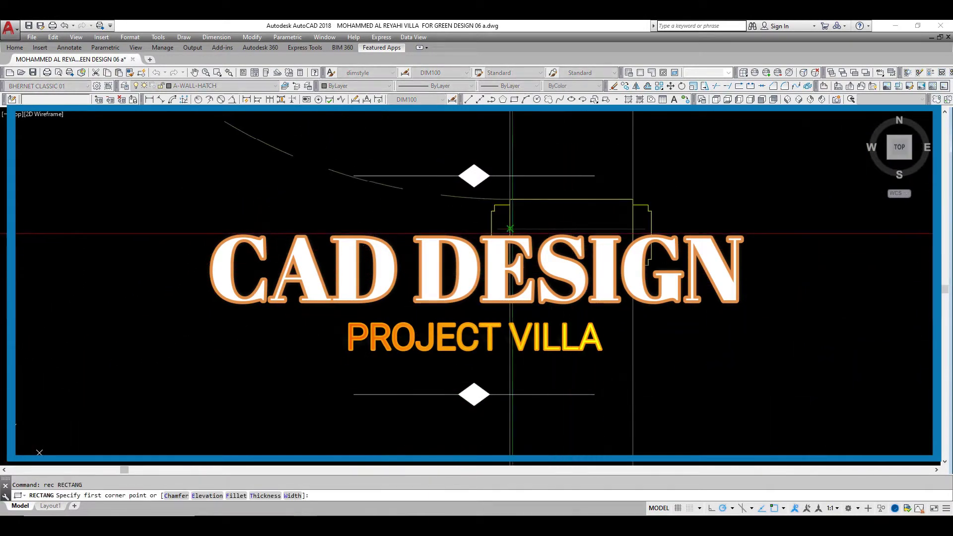
click(510, 229)
scroll(617, 378, up, 5)
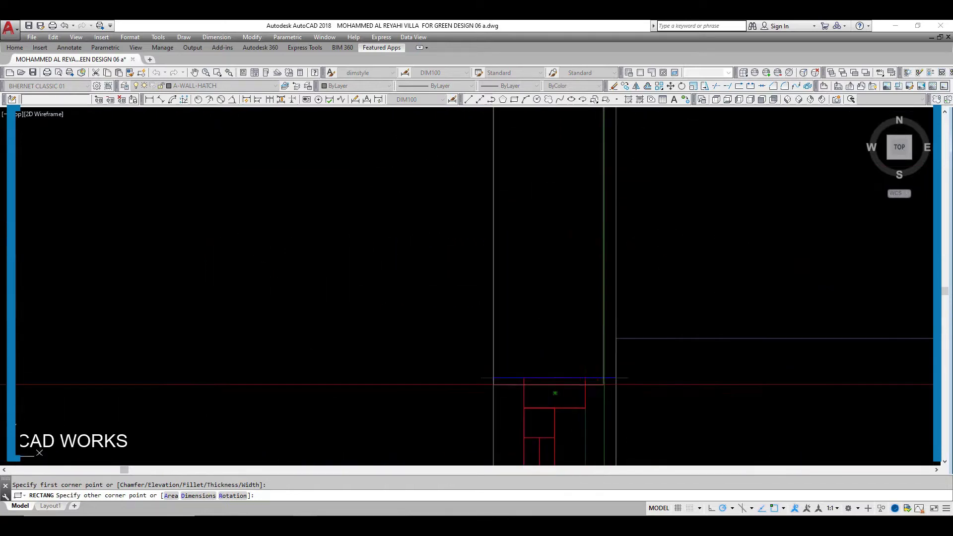
Finish the first rectangle and begin a second one at the hatch corner.
scroll(617, 378, down, 5)
click(591, 263)
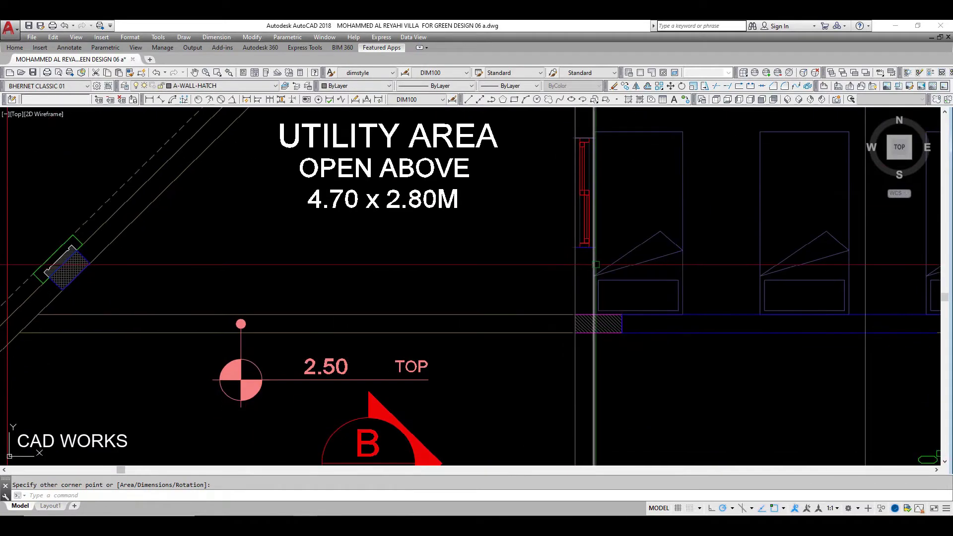
scroll(575, 251, up, 4)
key(Return)
click(559, 231)
scroll(600, 405, up, 4)
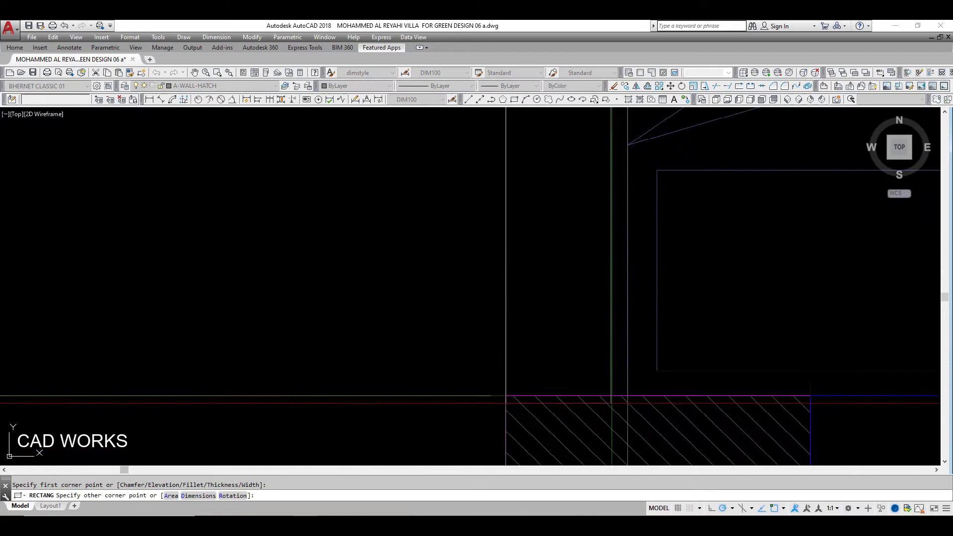
scroll(628, 396, down, 5)
Erase the two rectangles.
text(e)
key(Return)
middle_drag(632, 240, 618, 271)
Match the driver room's left wall line to the wall properties.
text(a)
key(Return)
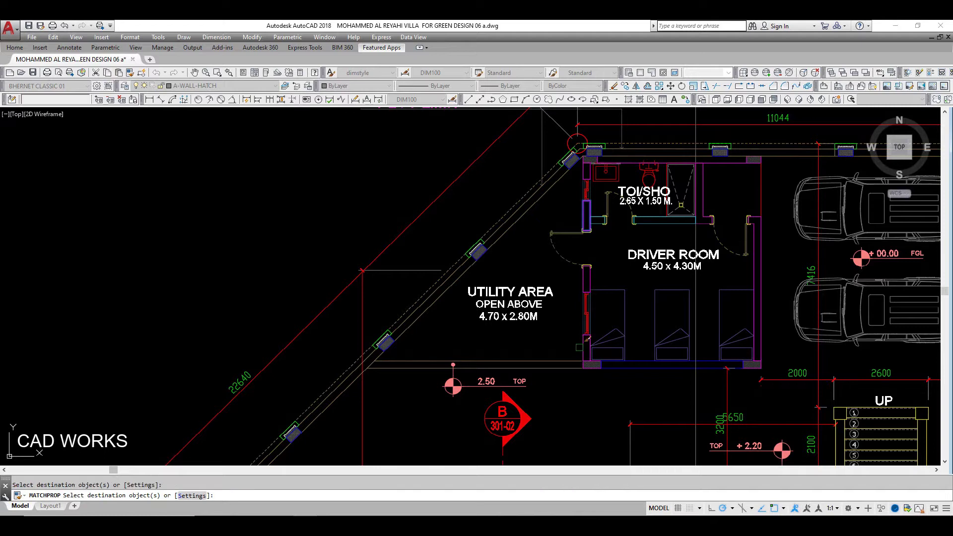
click(581, 342)
key(Escape)
scroll(592, 365, up, 4)
scroll(498, 384, down, 4)
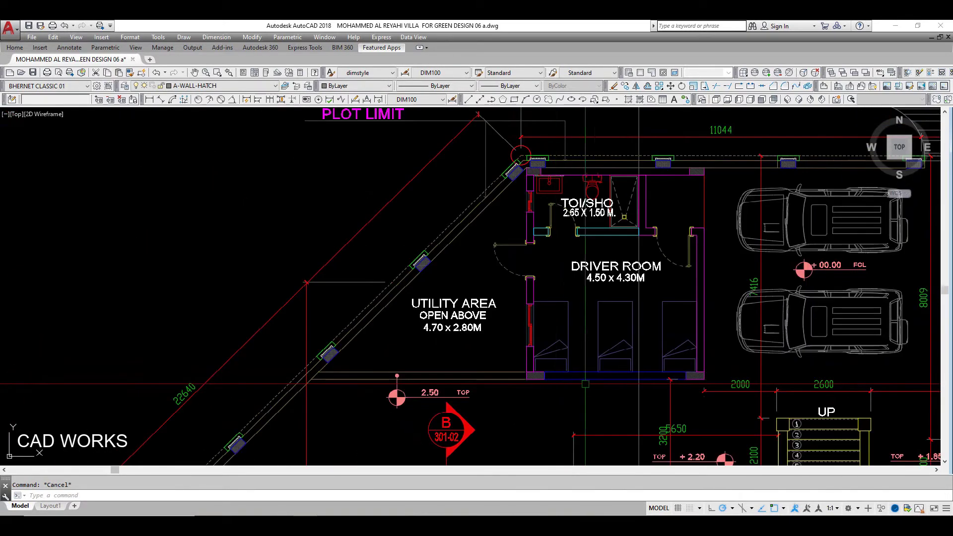
click(586, 381)
key(Escape)
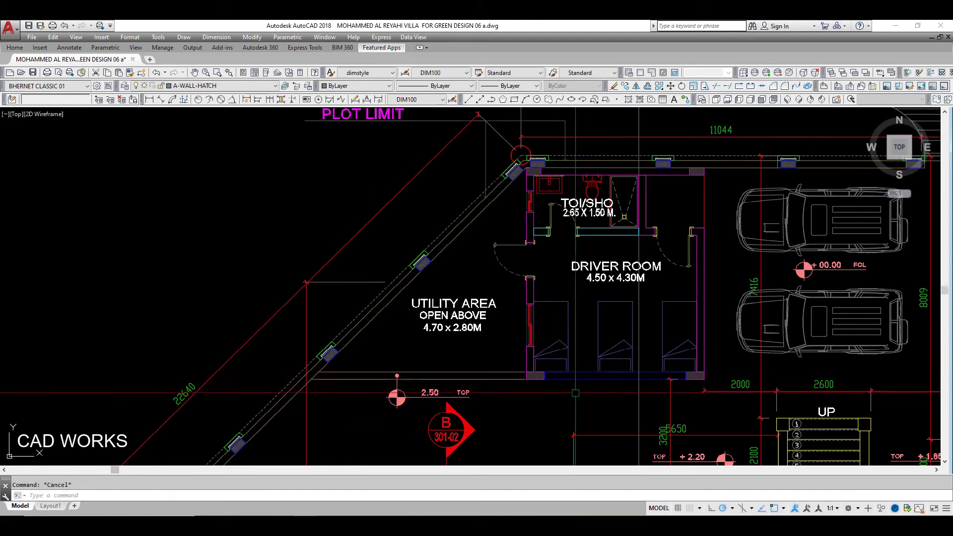
Match the toilet/shower's top wall line onto layer ADS-AR-WALL.
text(a)
key(Return)
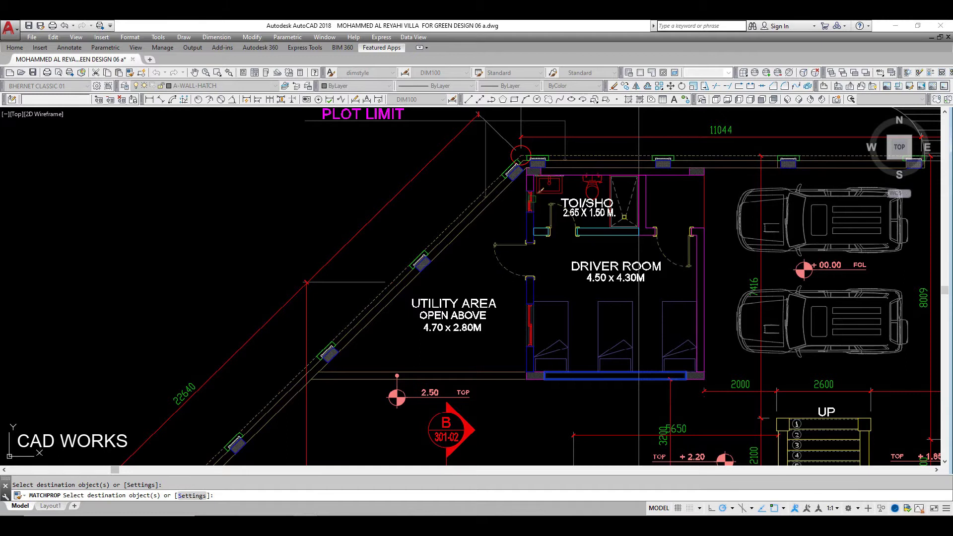
key(Return)
scroll(541, 188, up, 3)
scroll(536, 199, down, 2)
scroll(537, 209, down, 3)
scroll(524, 280, up, 6)
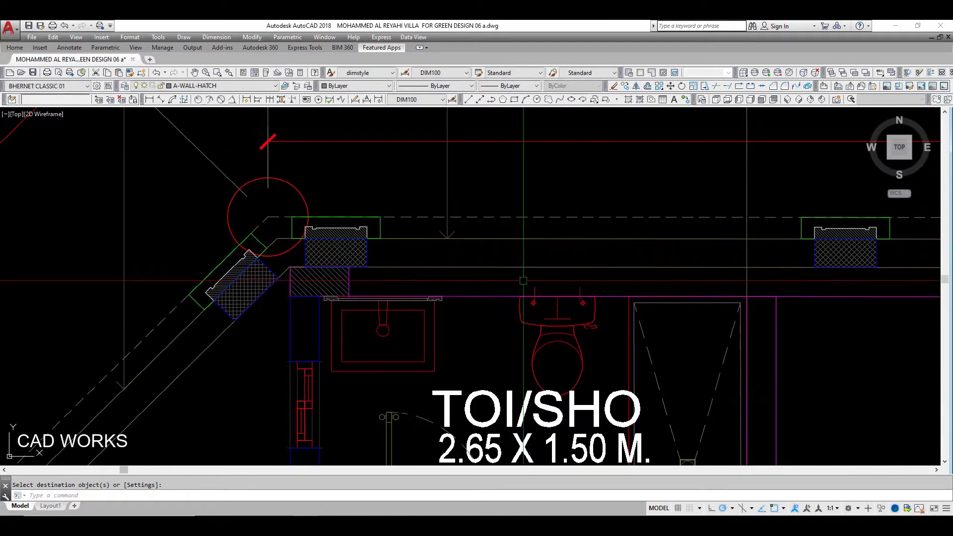
click(523, 297)
key(Return)
Move the toilet/shower's top wall line up onto the wall edge.
scroll(523, 288, down, 3)
scroll(645, 300, up, 3)
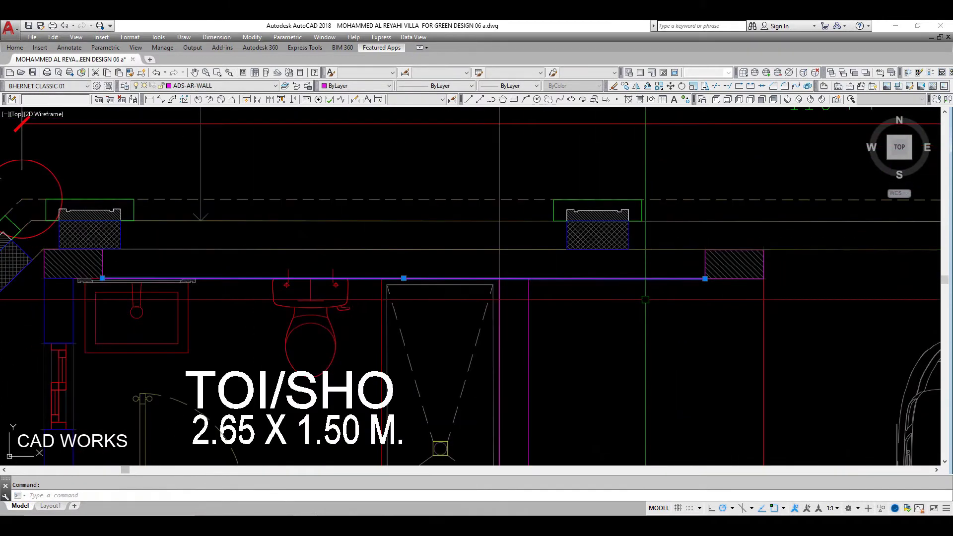
click(404, 278)
click(667, 250)
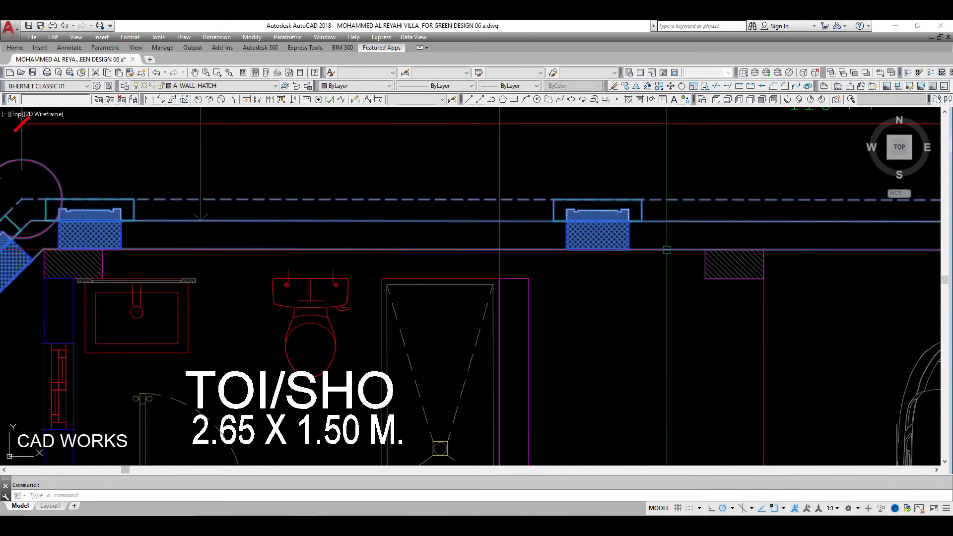
key(Escape)
scroll(667, 250, down, 4)
Start a PL polyline at the hatched column's top-left corner.
text(l)
key(Return)
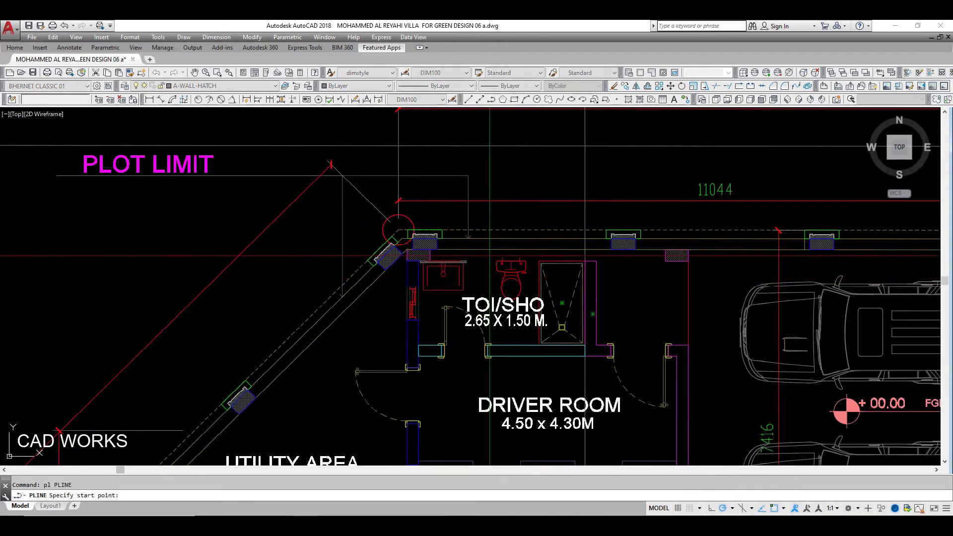
scroll(427, 263, up, 5)
scroll(426, 280, up, 2)
scroll(429, 269, up, 5)
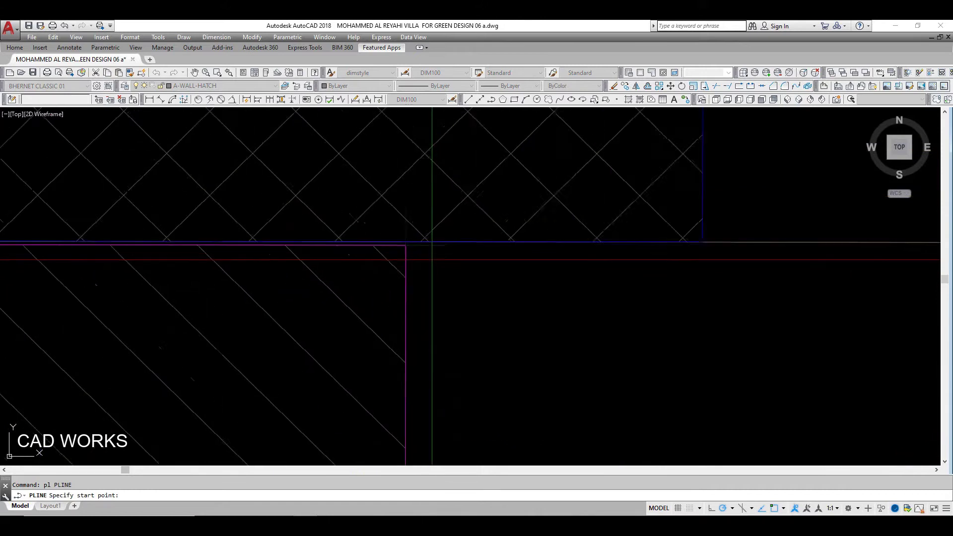
click(389, 237)
scroll(389, 237, down, 6)
middle_drag(745, 235, 483, 236)
scroll(722, 294, up, 6)
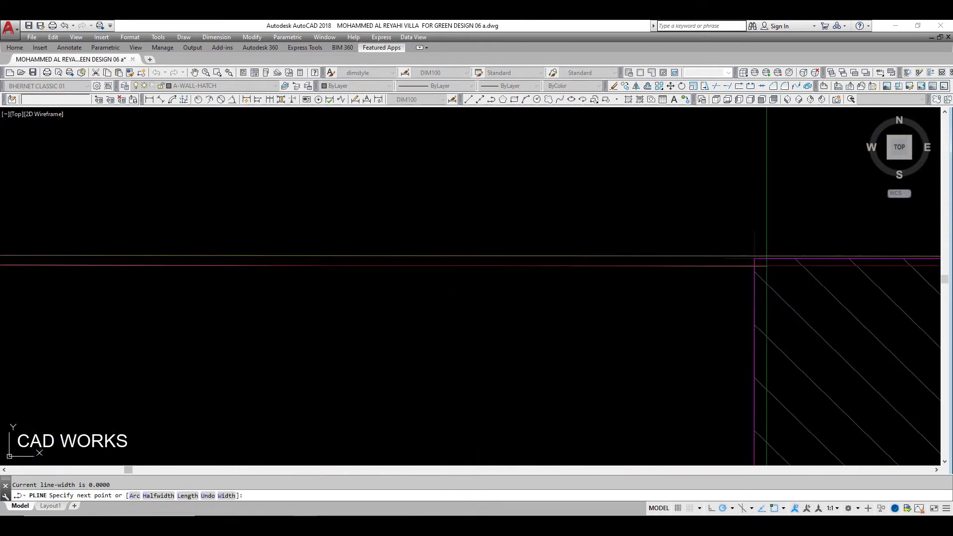
Trace the polyline along the column to its bottom-left corner and end it.
click(749, 259)
scroll(749, 258, down, 2)
click(759, 314)
scroll(760, 314, down, 5)
scroll(475, 353, up, 4)
scroll(474, 353, up, 3)
scroll(475, 353, up, 2)
scroll(457, 345, down, 4)
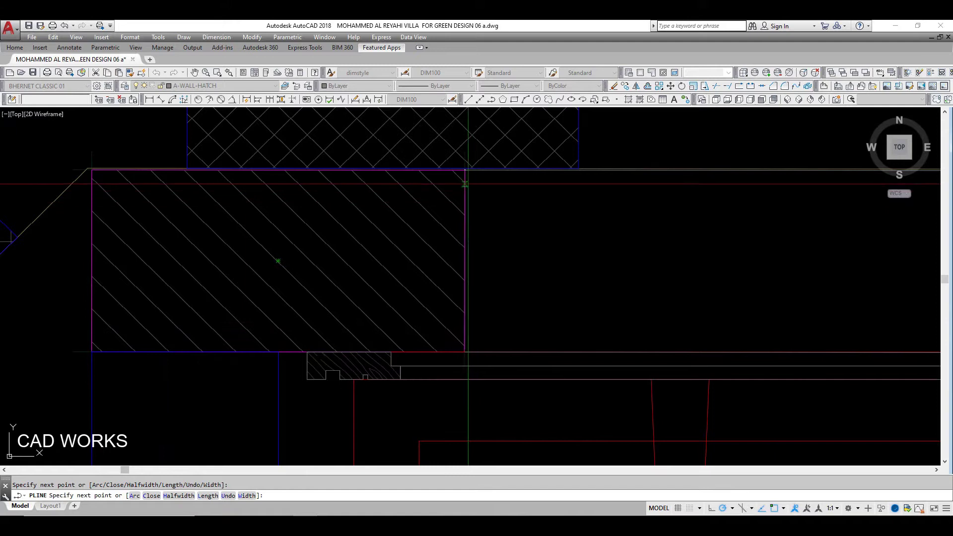
key(Escape)
scroll(465, 169, down, 4)
scroll(239, 149, up, 4)
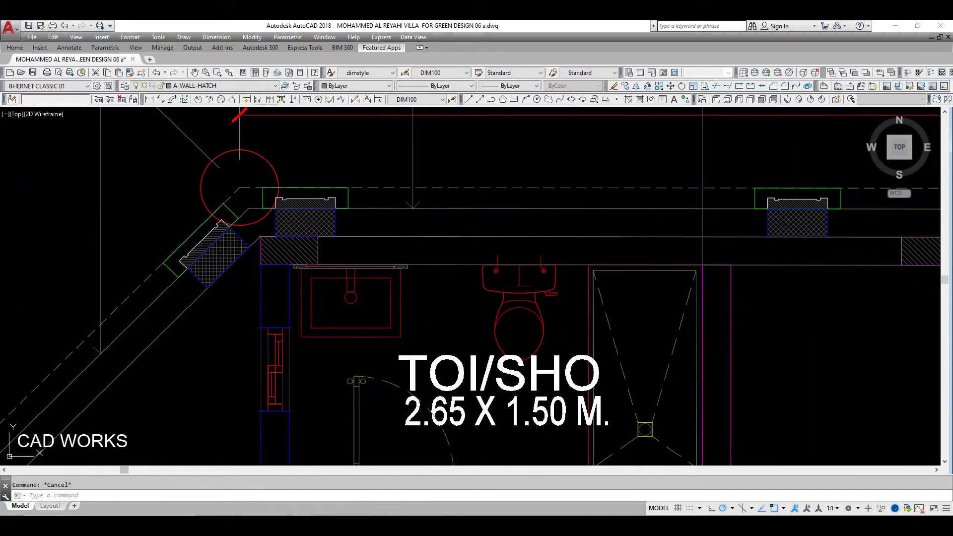
scroll(514, 305, down, 4)
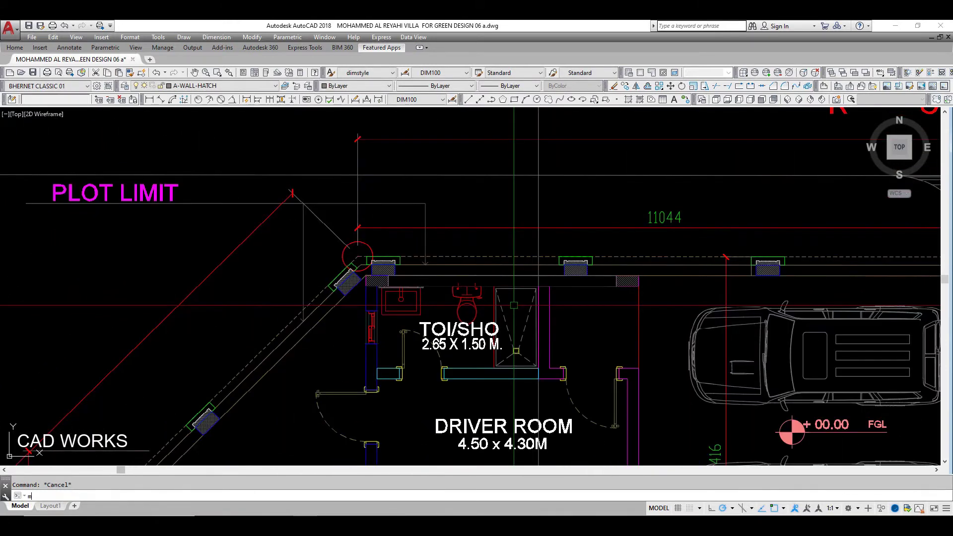
Open Hatch Edit for the main entrance's ANSI32 wall hatch at scale 20.
scroll(538, 293, up, 2)
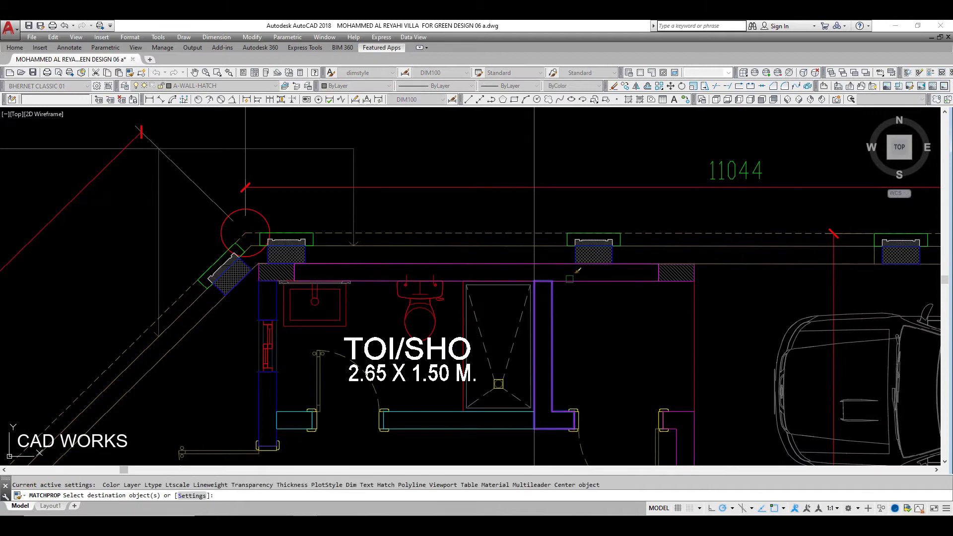
scroll(605, 273, down, 4)
middle_drag(605, 273, 605, 398)
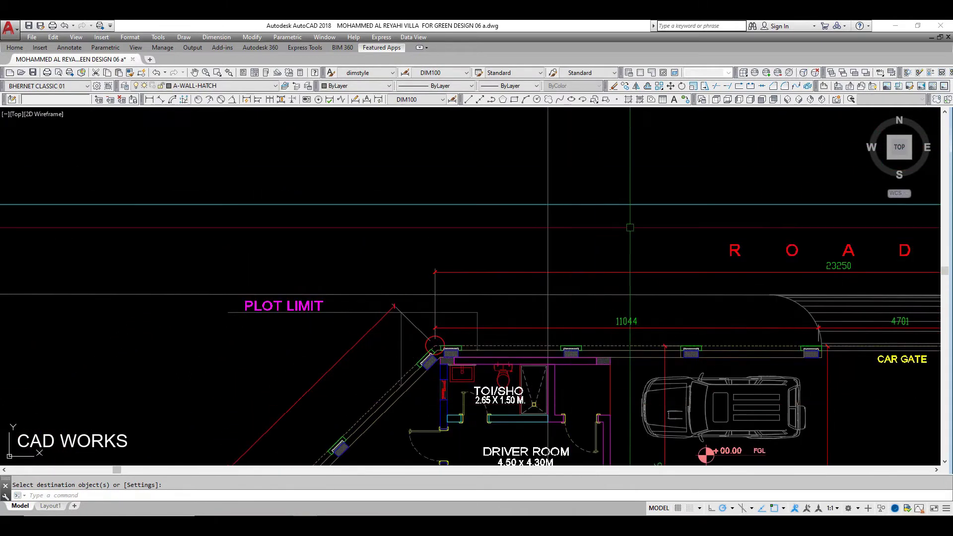
scroll(611, 397, down, 3)
scroll(506, 163, up, 5)
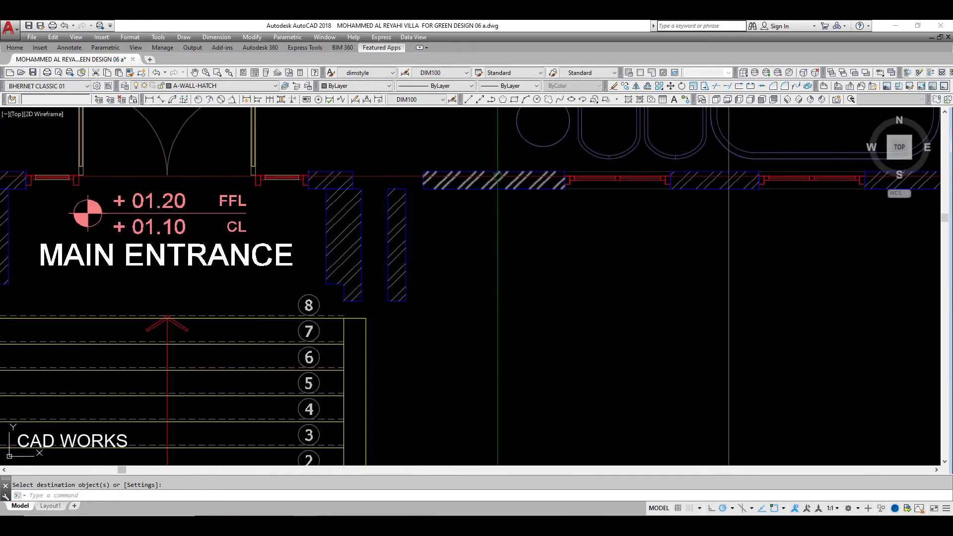
click(497, 175)
right_click(498, 177)
click(527, 209)
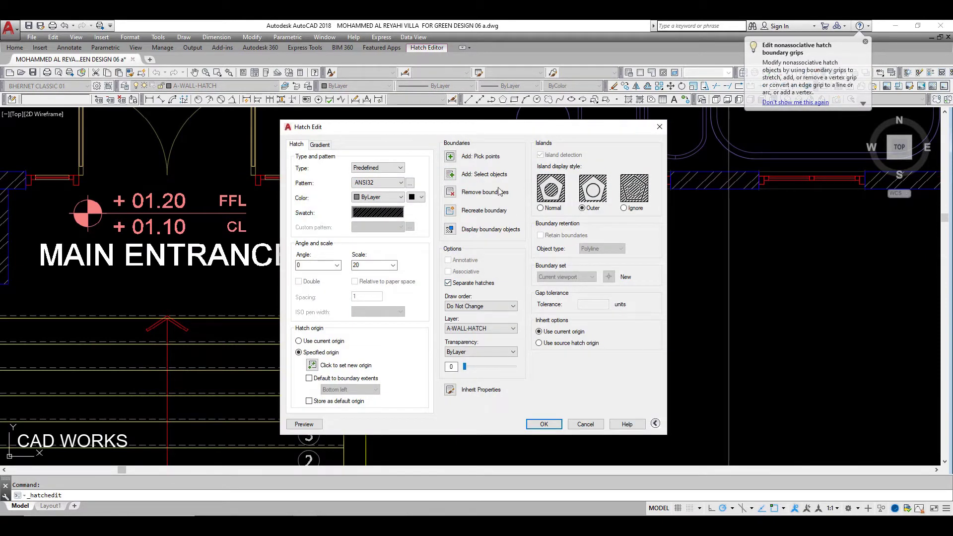
Add the driver room and toilet/shower walls as extra boundaries of the entrance wall hatch.
click(453, 175)
scroll(453, 178, down, 3)
middle_drag(594, 347, 594, 195)
scroll(594, 194, up, 3)
scroll(513, 297, up, 3)
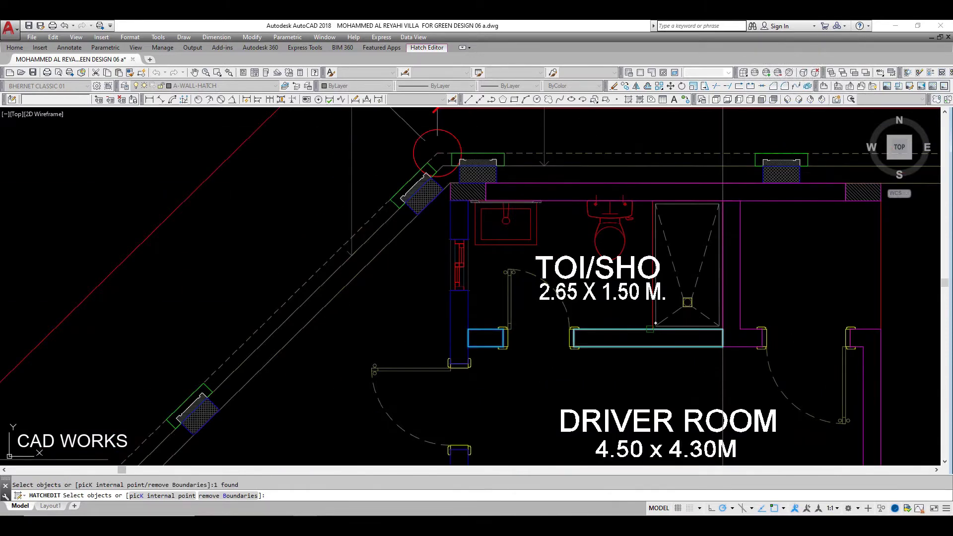
click(625, 354)
middle_drag(672, 360, 595, 295)
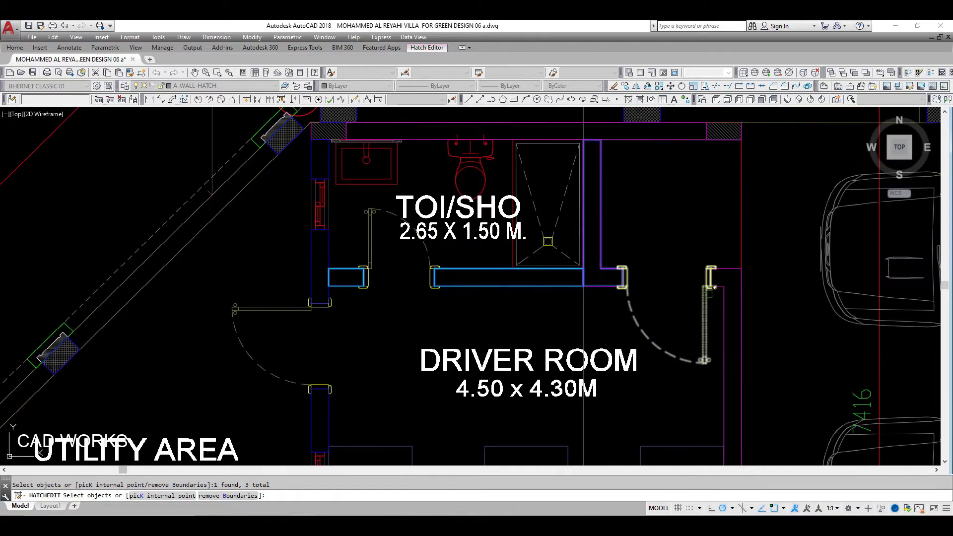
scroll(725, 294, down, 2)
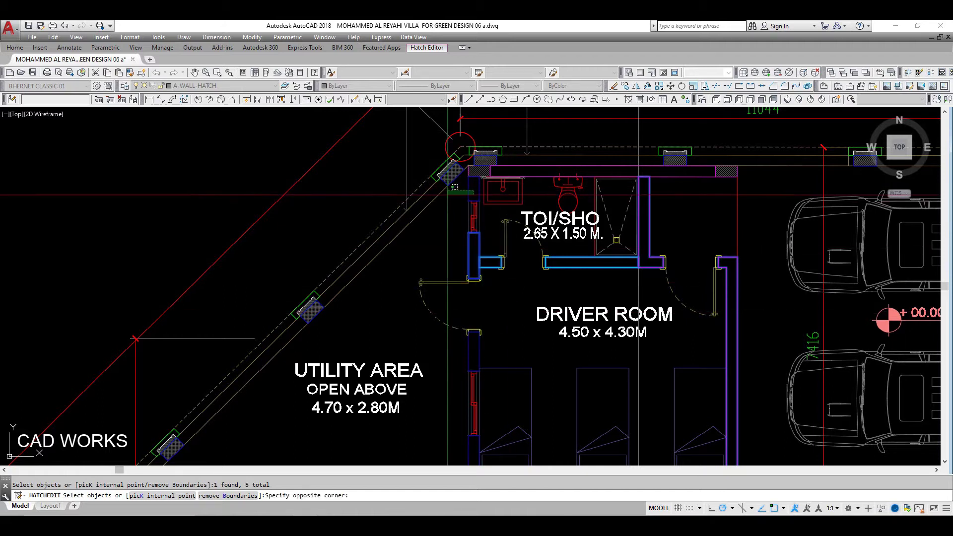
middle_drag(492, 305, 531, 211)
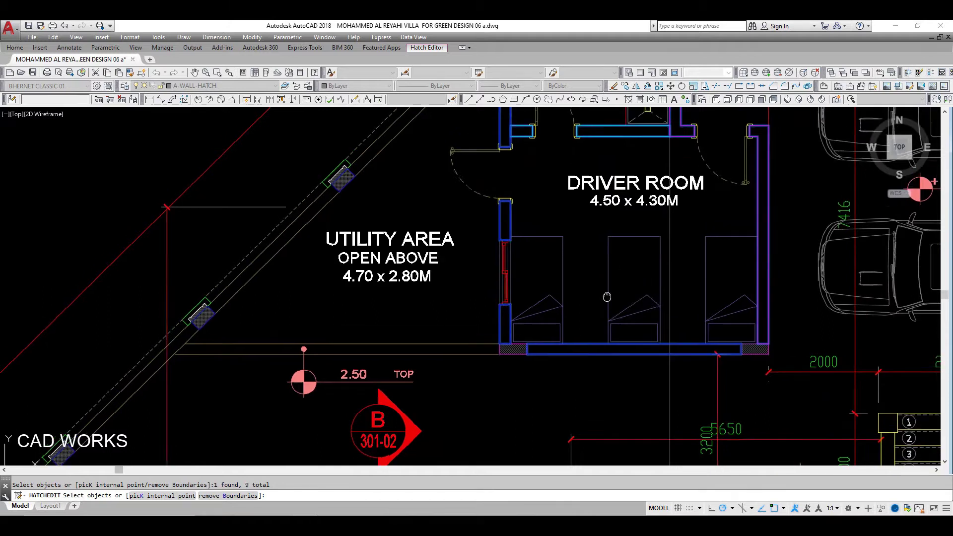
middle_drag(616, 188, 588, 331)
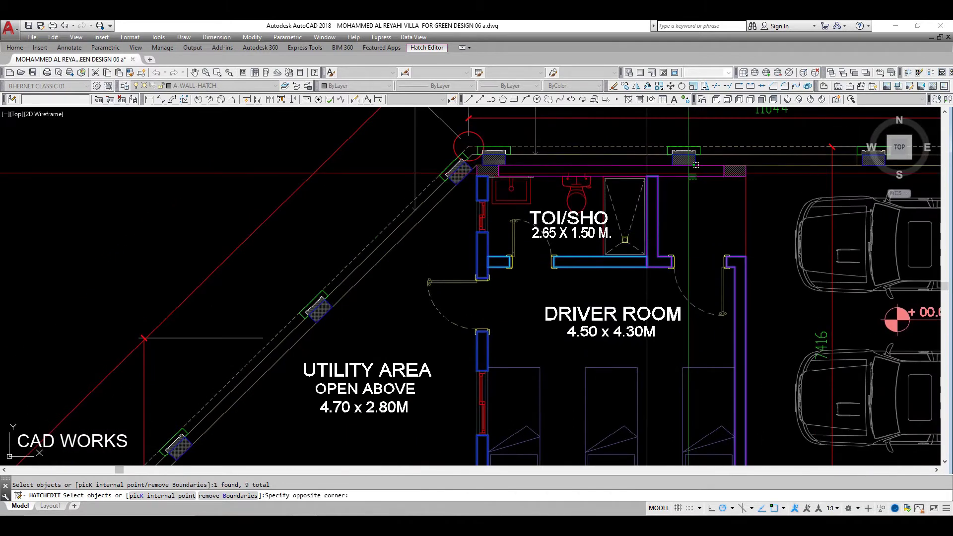
key(Escape)
Match properties from the bottom wall hatch onto the driver room and toilet/shower hatches.
mouse_move(605, 305)
middle_down()
mouse_move(622, 250)
mouse_move(604, 229)
middle_up()
text(ma)
key(Return)
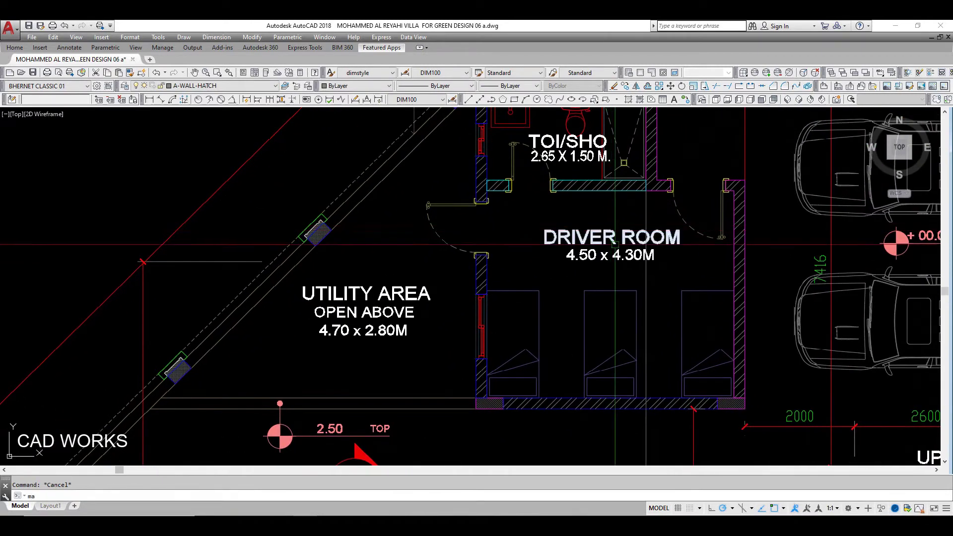
scroll(708, 407, up, 4)
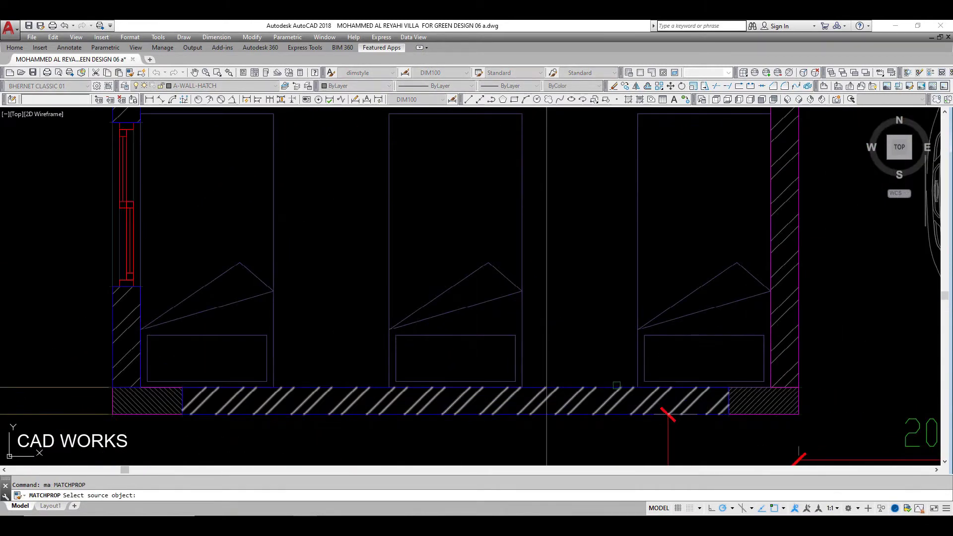
click(617, 386)
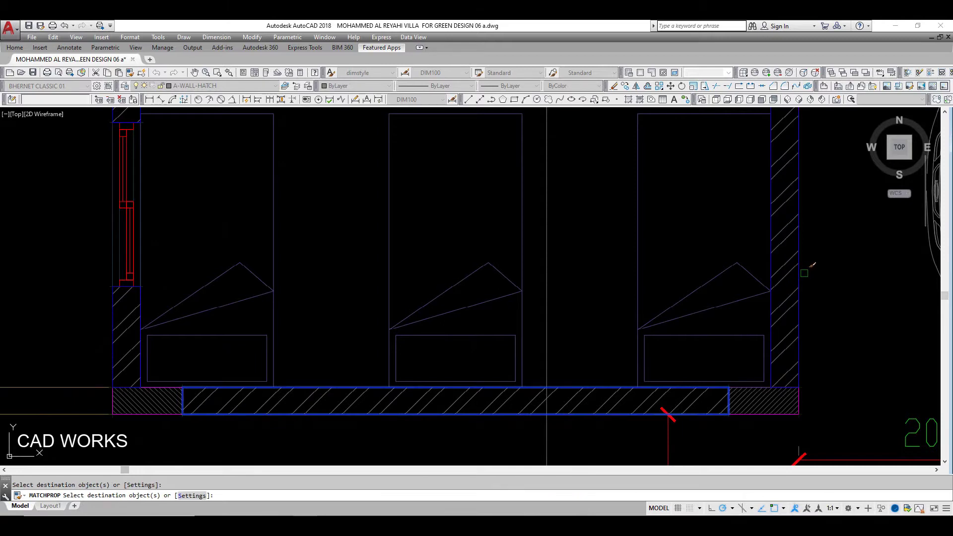
scroll(804, 273, down, 5)
middle_drag(720, 199, 705, 422)
scroll(698, 308, up, 4)
scroll(698, 308, up, 2)
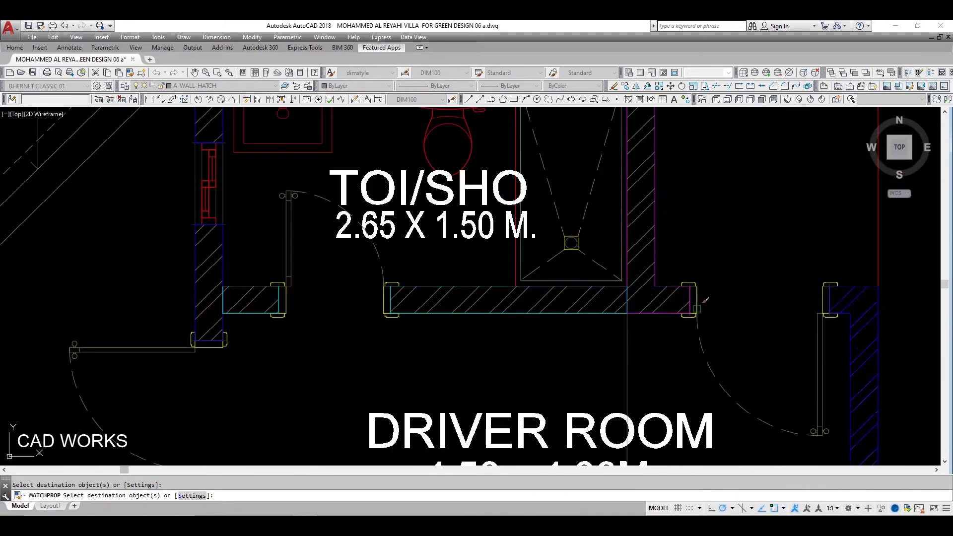
middle_drag(728, 208, 664, 453)
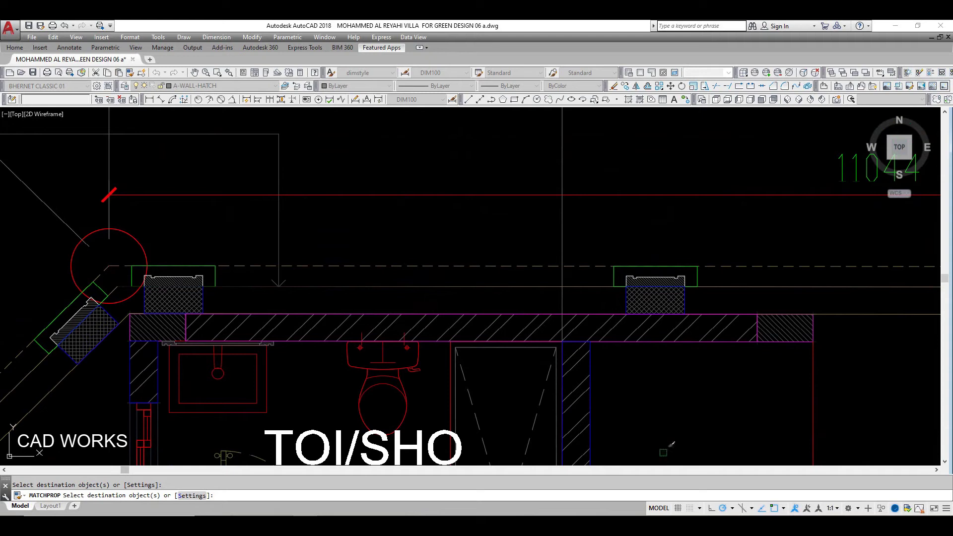
scroll(651, 365, up, 2)
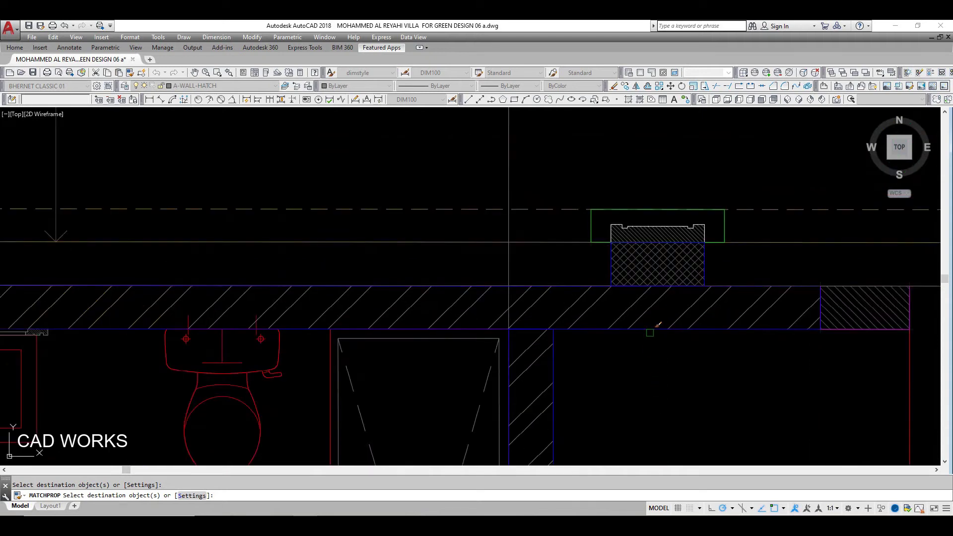
scroll(650, 333, down, 3)
scroll(650, 333, down, 2)
key(Escape)
Select the stray vertical line beside the wall and erase it.
click(617, 204)
key(e)
key(Return)
scroll(590, 212, up, 4)
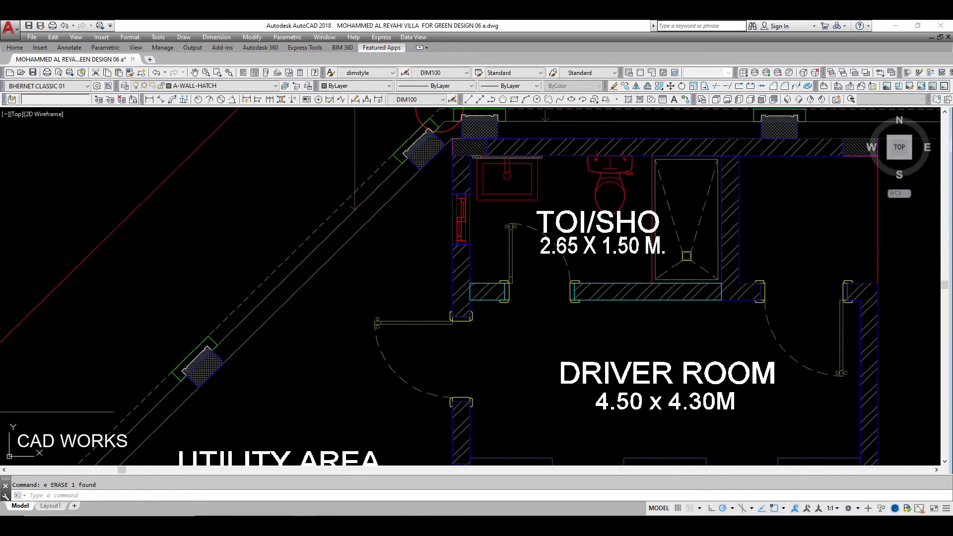
Move the TOI/SHO label left within the toilet/shower room.
click(581, 223)
middle_drag(606, 325, 635, 300)
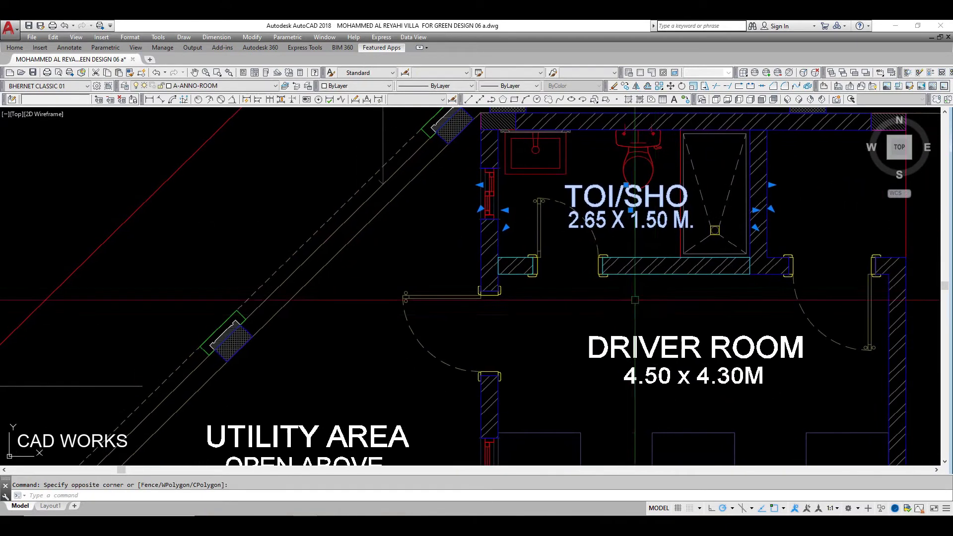
click(660, 315)
click(643, 314)
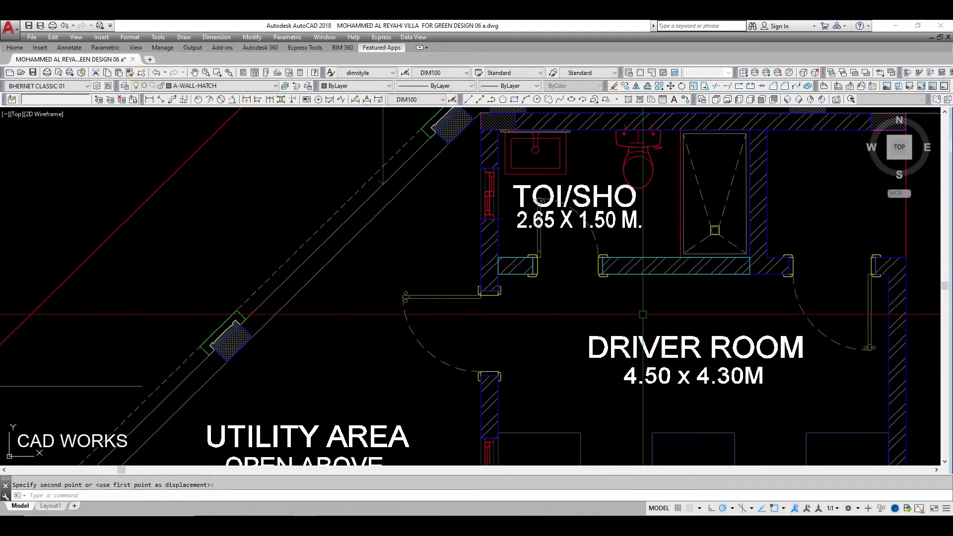
scroll(640, 298, down, 3)
scroll(667, 271, up, 3)
Move the DRIVER ROOM 4.50 x 4.30M label lower and to the right.
click(628, 270)
key(m)
key(Return)
click(565, 166)
click(652, 196)
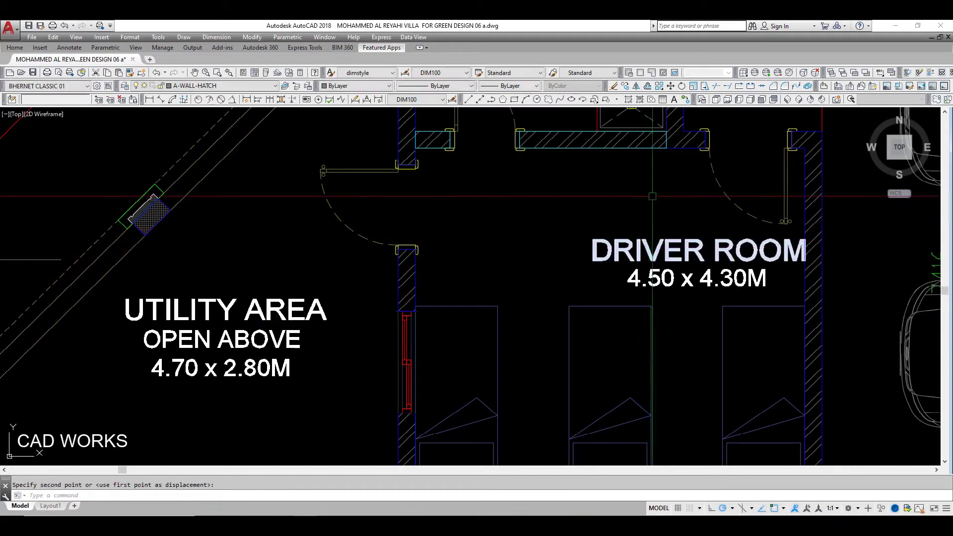
Shift the DRIVER ROOM label left so it sits centred in the room.
click(692, 313)
key(m)
key(Return)
click(685, 198)
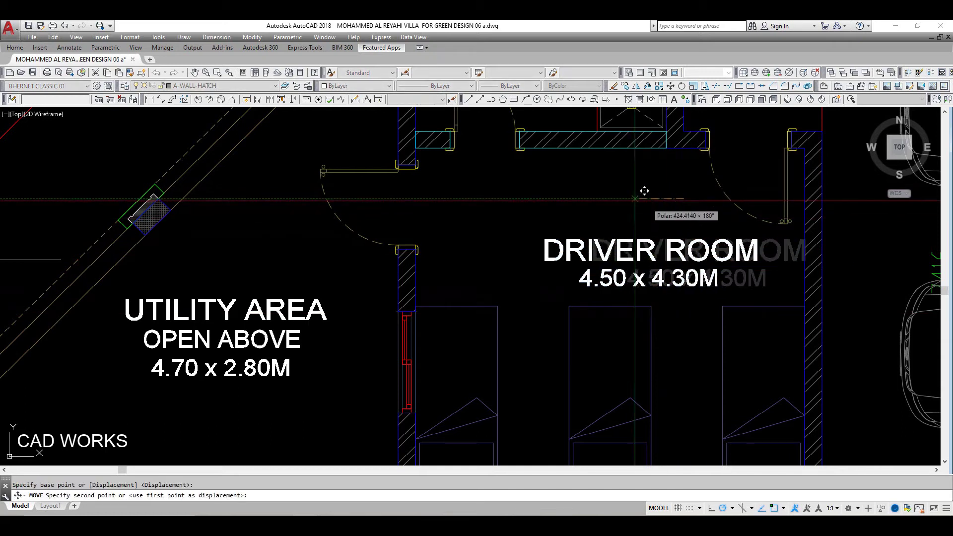
click(598, 204)
scroll(598, 204, down, 2)
scroll(571, 268, down, 1)
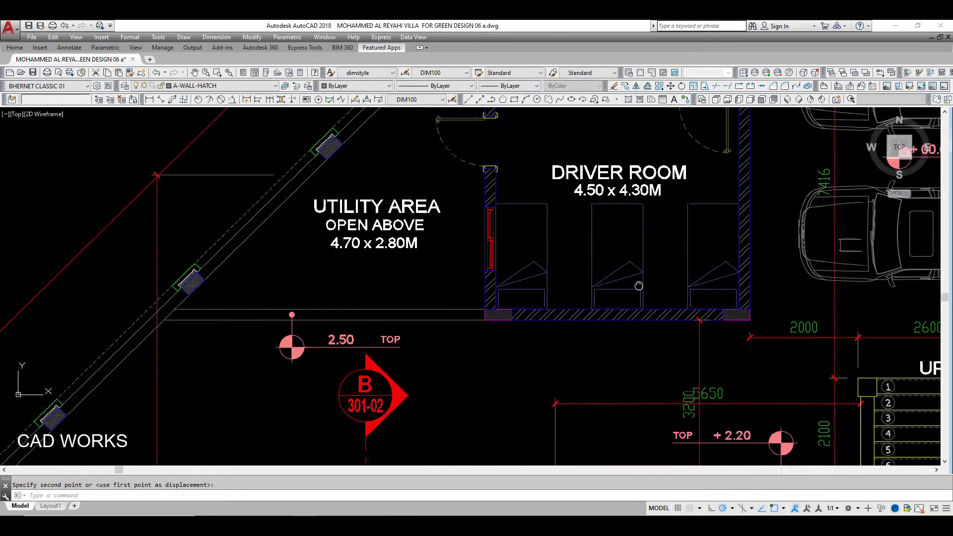
scroll(547, 308, down, 2)
mouse_move(521, 298)
middle_down()
mouse_move(547, 328)
mouse_move(628, 315)
middle_up()
scroll(548, 328, down, 1)
scroll(570, 342, up, 1)
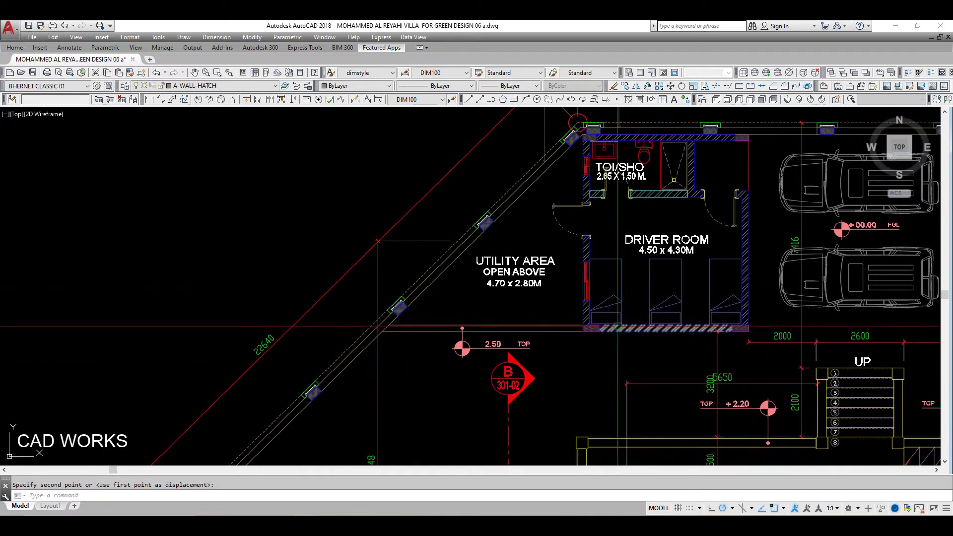
middle_drag(513, 334, 537, 314)
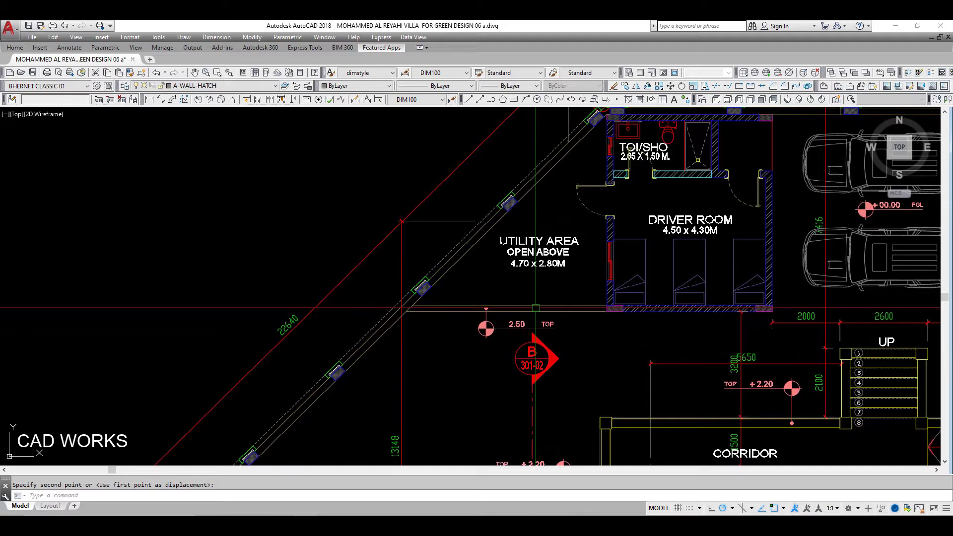
scroll(597, 285, down, 2)
scroll(597, 288, down, 5)
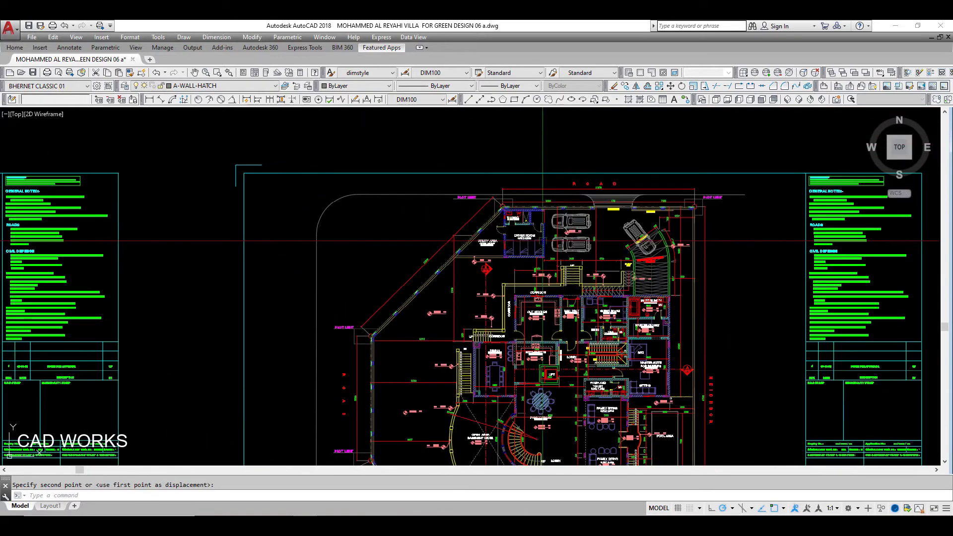
scroll(598, 299, up, 5)
mouse_move(598, 299)
middle_down()
mouse_move(599, 232)
mouse_move(620, 164)
mouse_move(629, 173)
middle_up()
scroll(629, 173, down, 3)
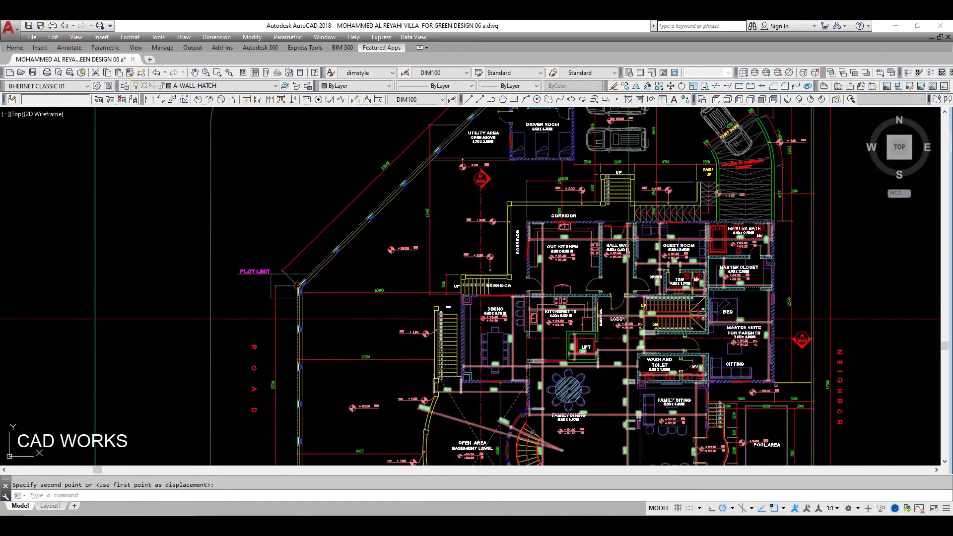
middle_drag(641, 358, 655, 280)
scroll(660, 184, up, 5)
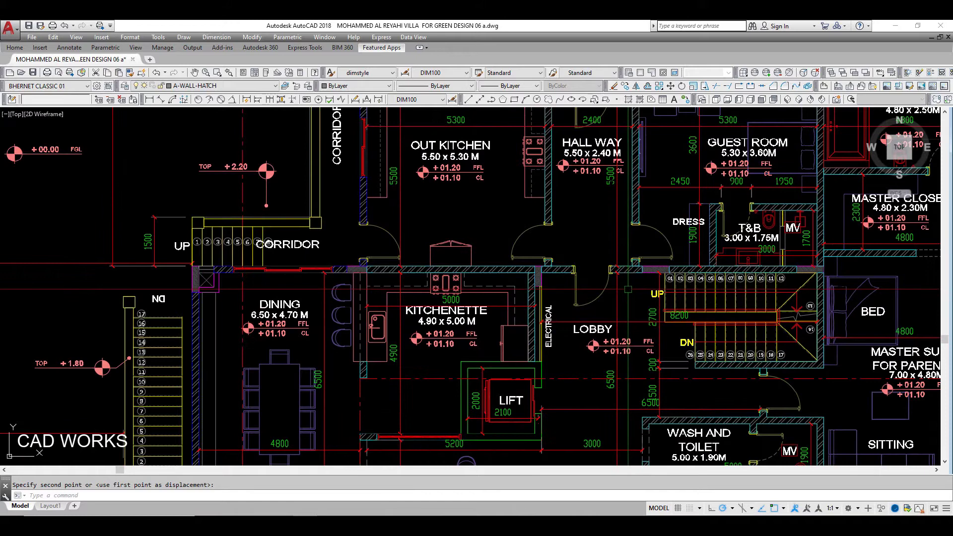
mouse_move(627, 282)
middle_down()
mouse_move(646, 384)
mouse_move(621, 313)
mouse_move(621, 218)
middle_up()
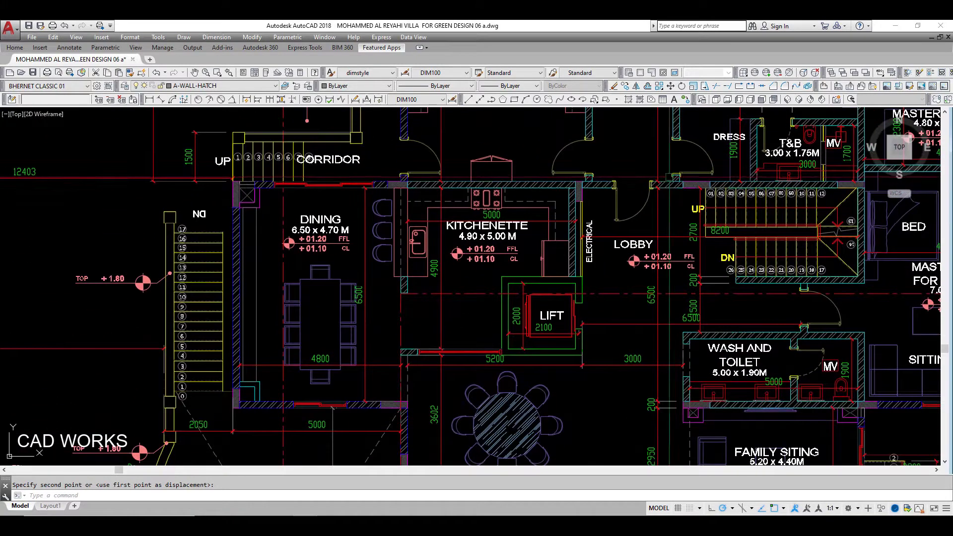
mouse_move(614, 318)
middle_down()
mouse_move(614, 463)
mouse_move(631, 219)
middle_up()
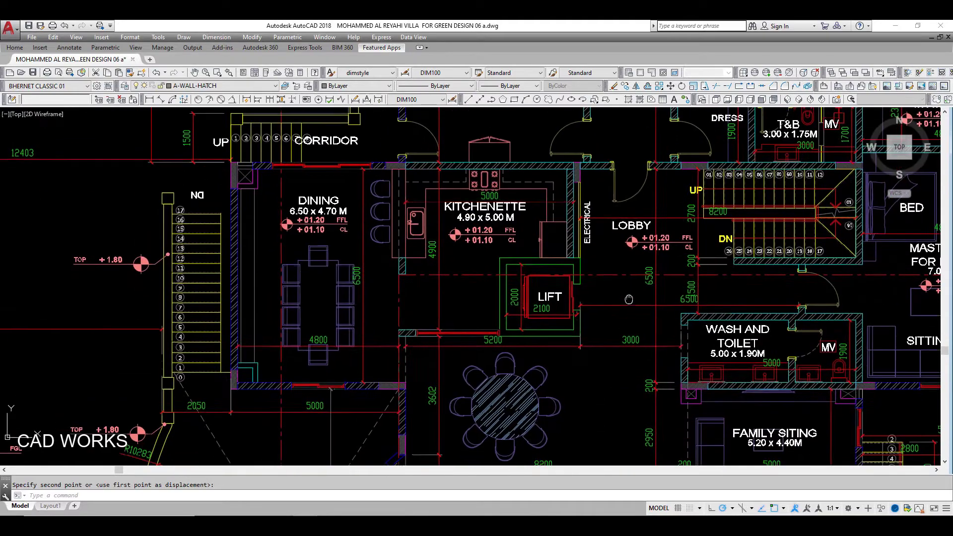
middle_drag(496, 447, 497, 310)
middle_drag(496, 159, 441, 449)
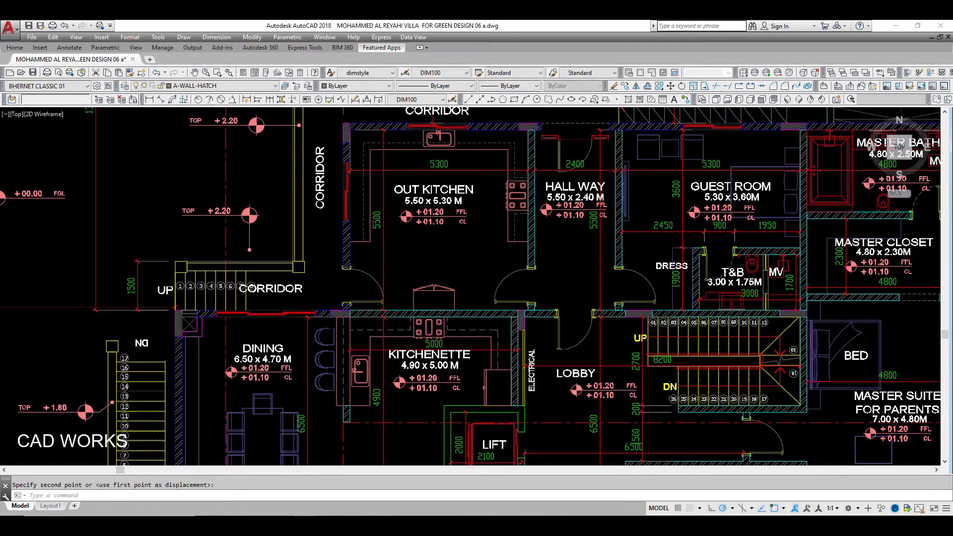
middle_drag(581, 397, 421, 322)
middle_drag(421, 452, 523, 318)
scroll(522, 319, down, 5)
scroll(522, 318, down, 4)
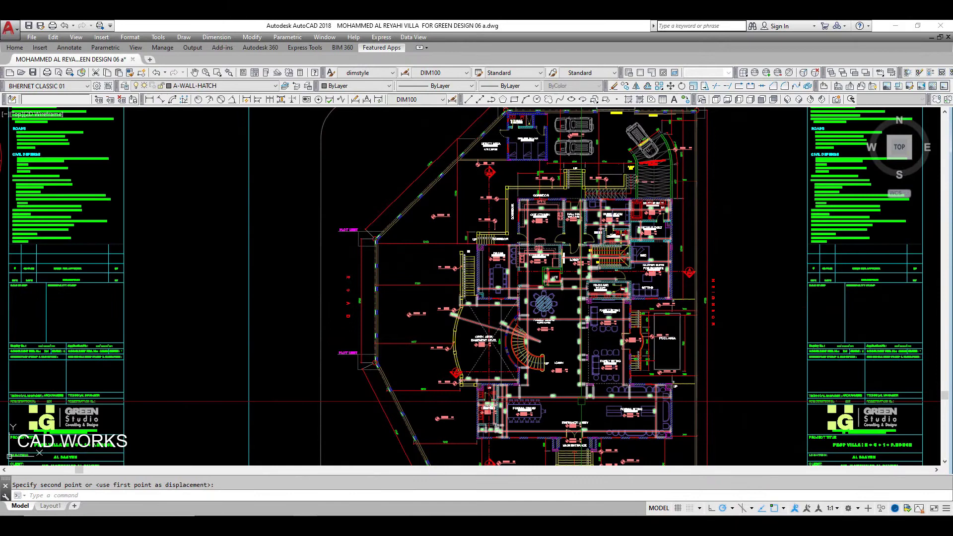
middle_drag(497, 298, 497, 328)
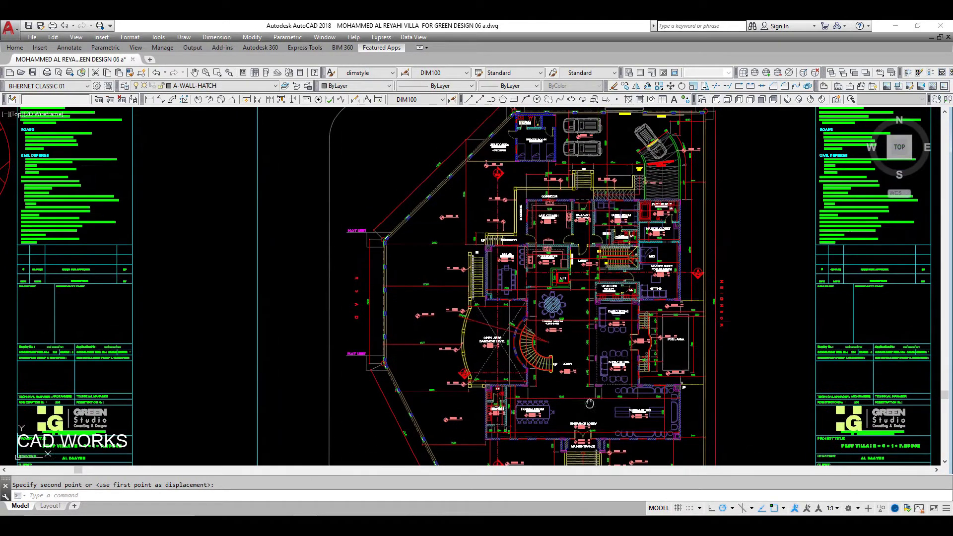
middle_drag(497, 199, 538, 398)
scroll(538, 316, up, 4)
scroll(538, 316, up, 2)
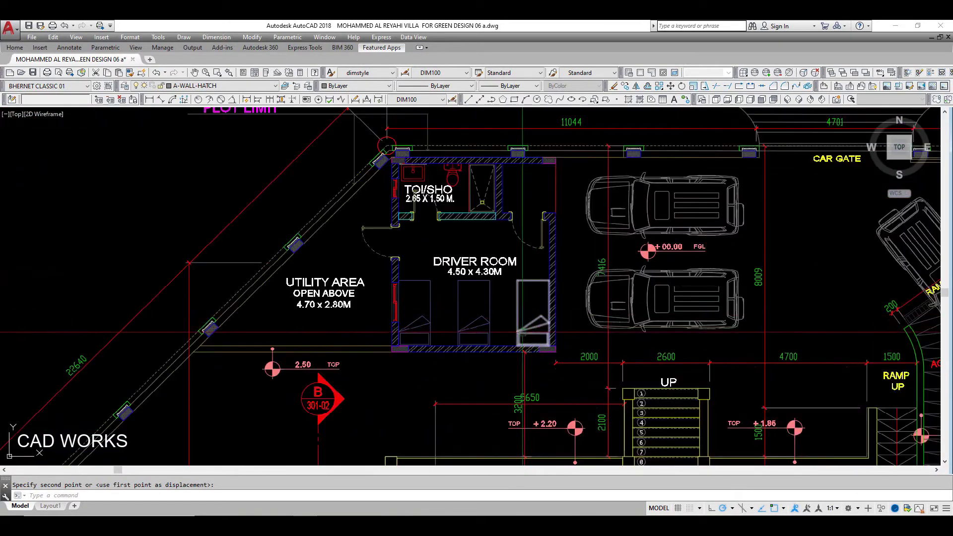
middle_drag(519, 341, 539, 344)
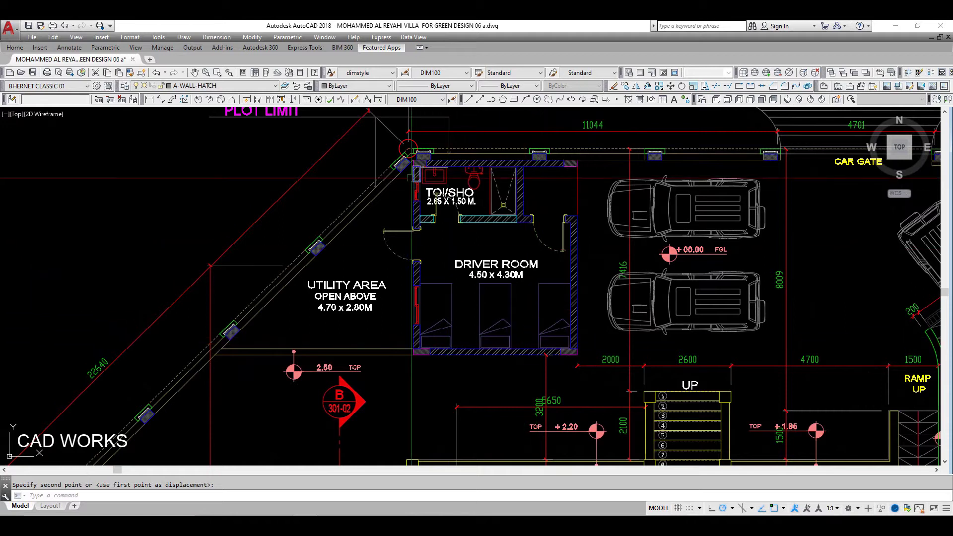
scroll(389, 148, up, 4)
scroll(387, 149, up, 6)
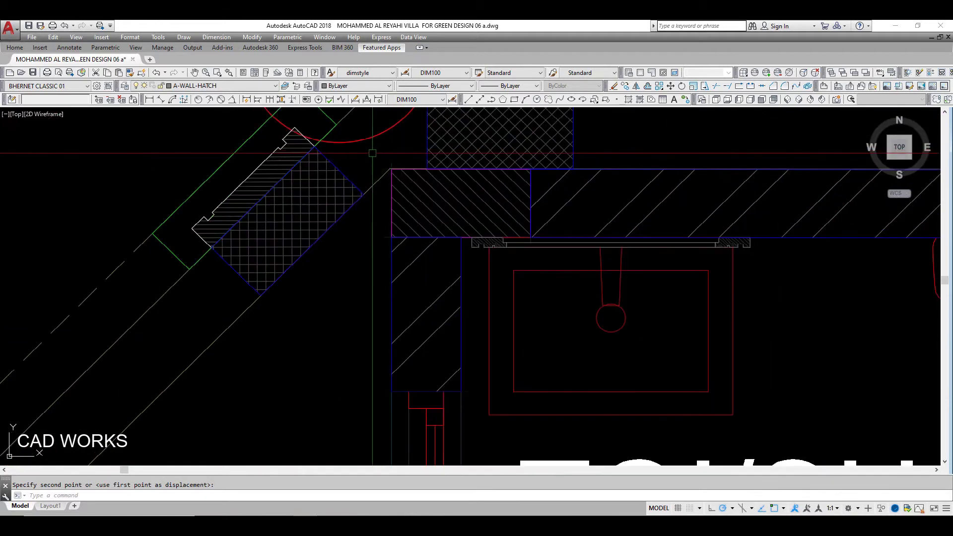
scroll(373, 145, down, 4)
scroll(496, 223, down, 2)
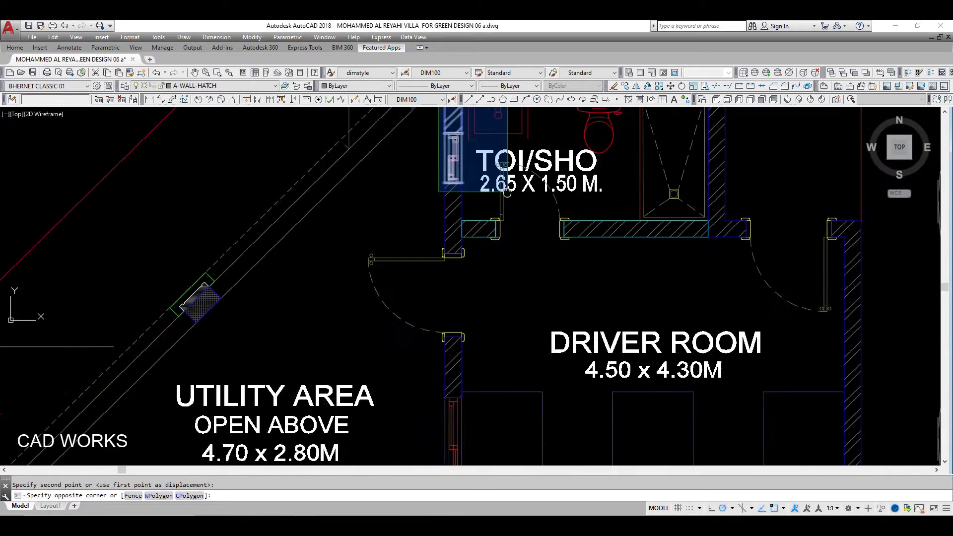
scroll(663, 338, down, 4)
Dimension the driver room's 4500 width above its top wall.
click(663, 339)
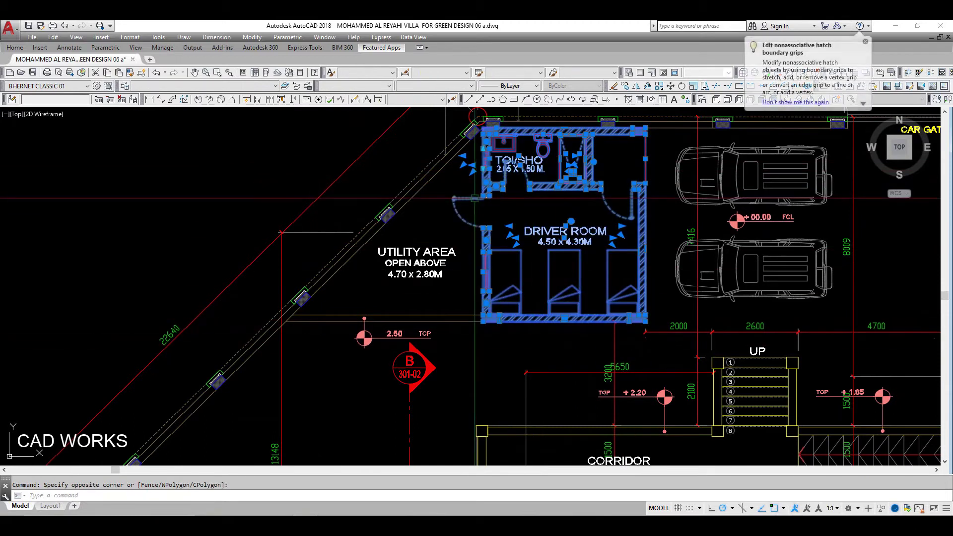
right_click(513, 209)
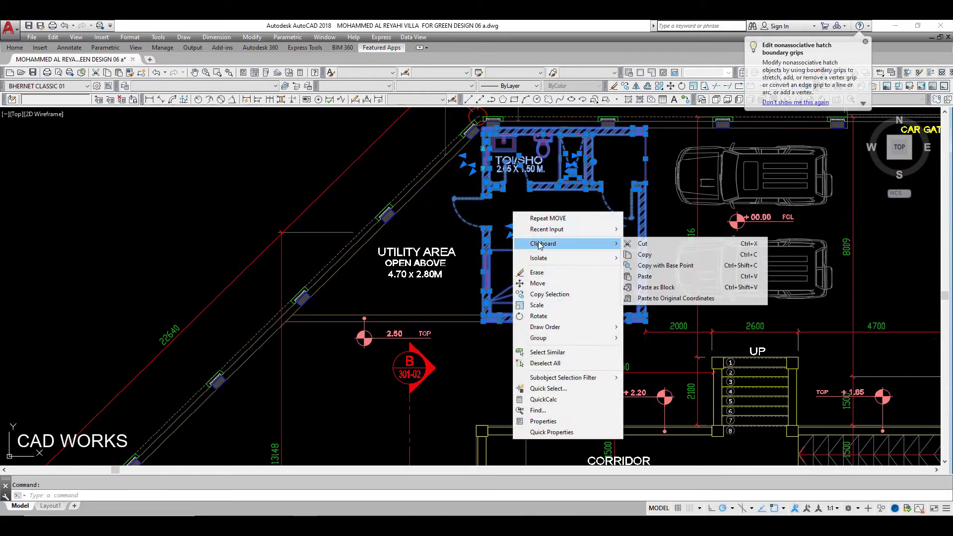
key(Escape)
key(Escape)
middle_drag(544, 262, 537, 277)
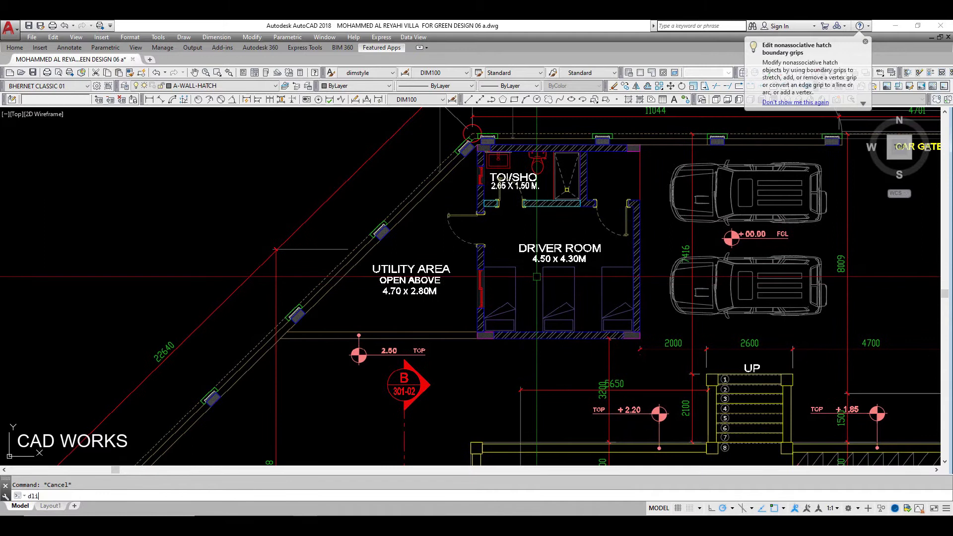
key(Return)
scroll(537, 276, up, 2)
scroll(536, 277, up, 2)
click(412, 235)
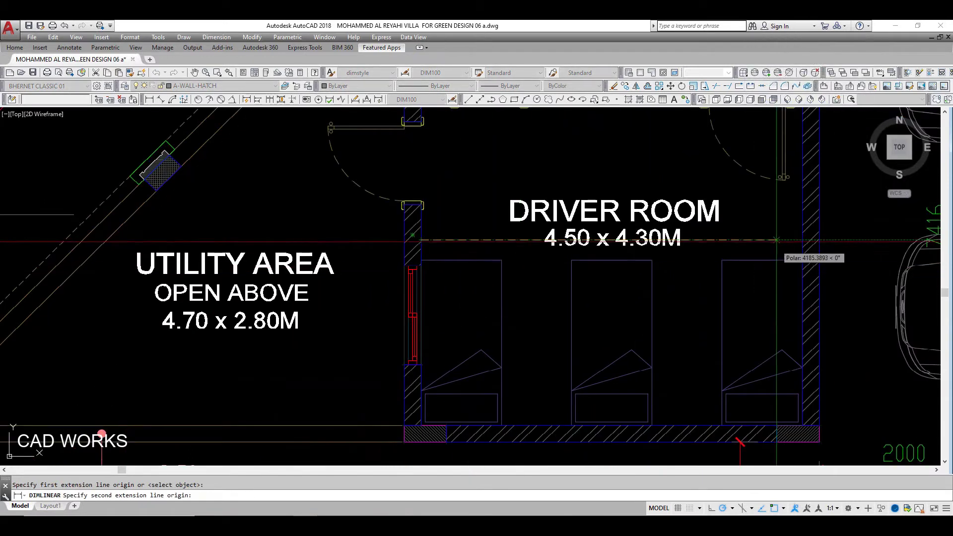
click(802, 241)
click(611, 191)
Add a 3868 vertical dimension inside the driver room and check it.
scroll(635, 322, down, 4)
middle_drag(635, 323, 632, 341)
scroll(632, 342, up, 2)
key(Return)
click(624, 385)
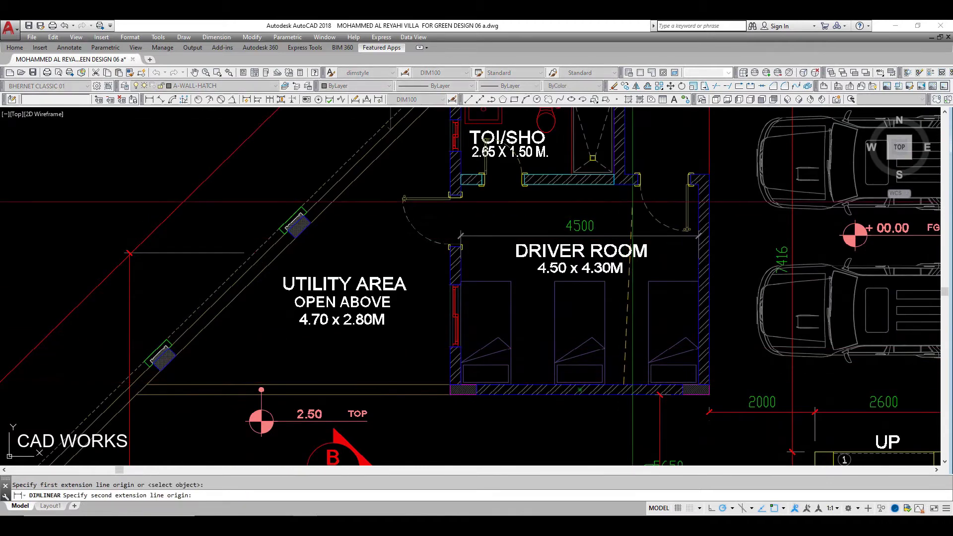
click(638, 184)
click(636, 298)
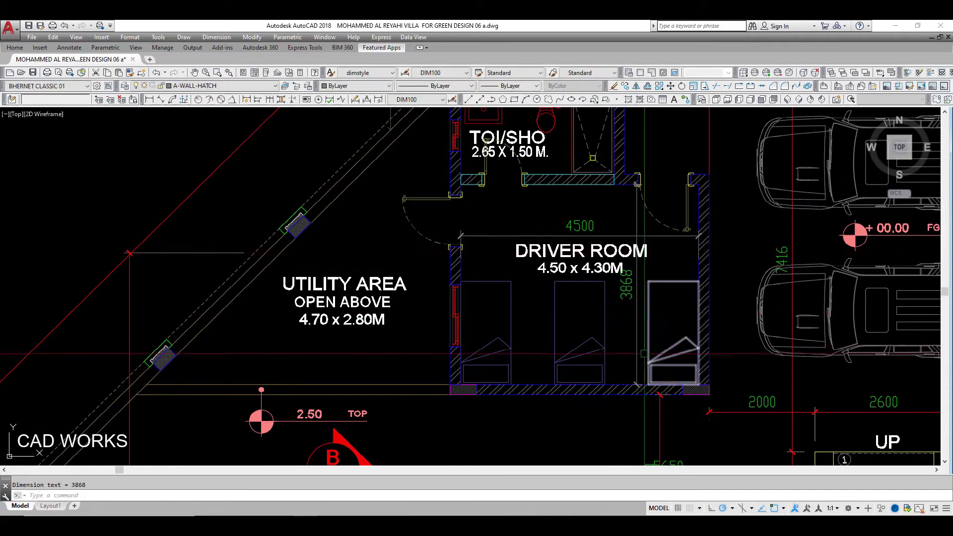
click(637, 312)
key(Escape)
Place a horizontal construction line (XL) through the driver room's upper wall corner.
scroll(649, 252, down, 3)
middle_drag(646, 251, 588, 242)
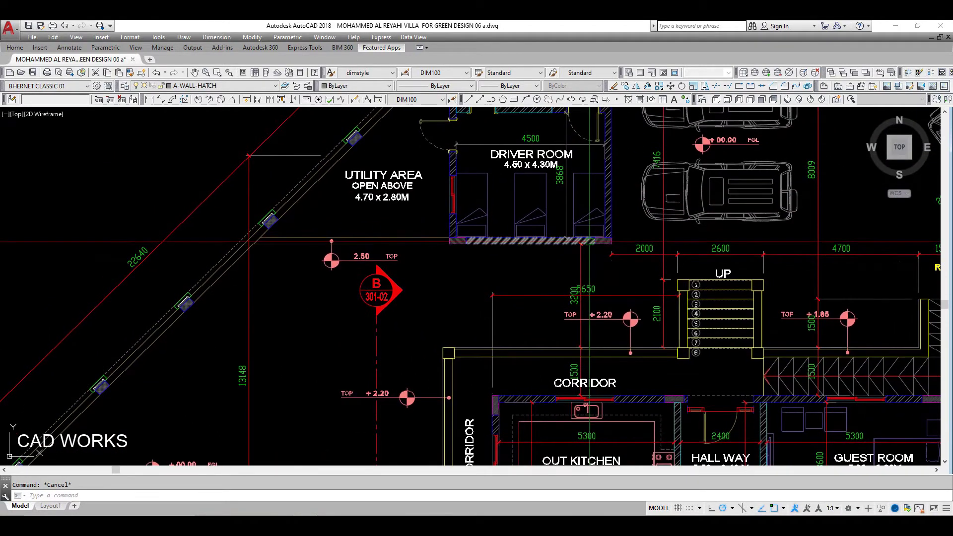
middle_drag(618, 186, 647, 262)
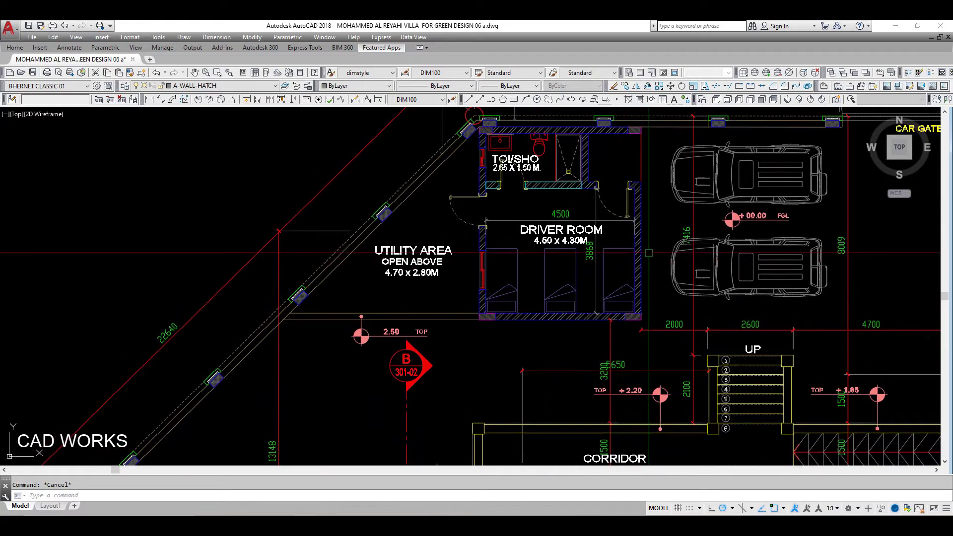
text(xl)
key(Return)
text(h)
key(Return)
scroll(636, 192, up, 4)
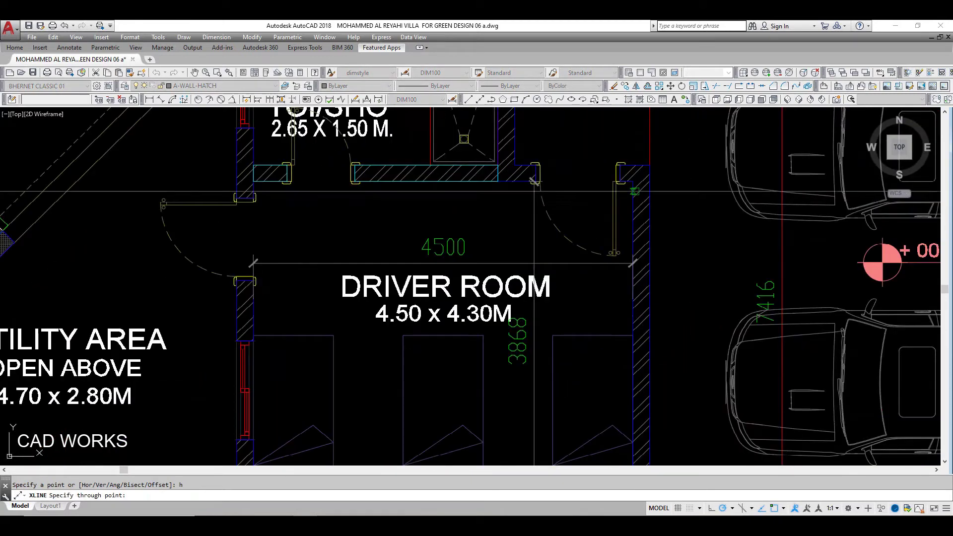
click(535, 181)
key(Return)
scroll(626, 200, down, 2)
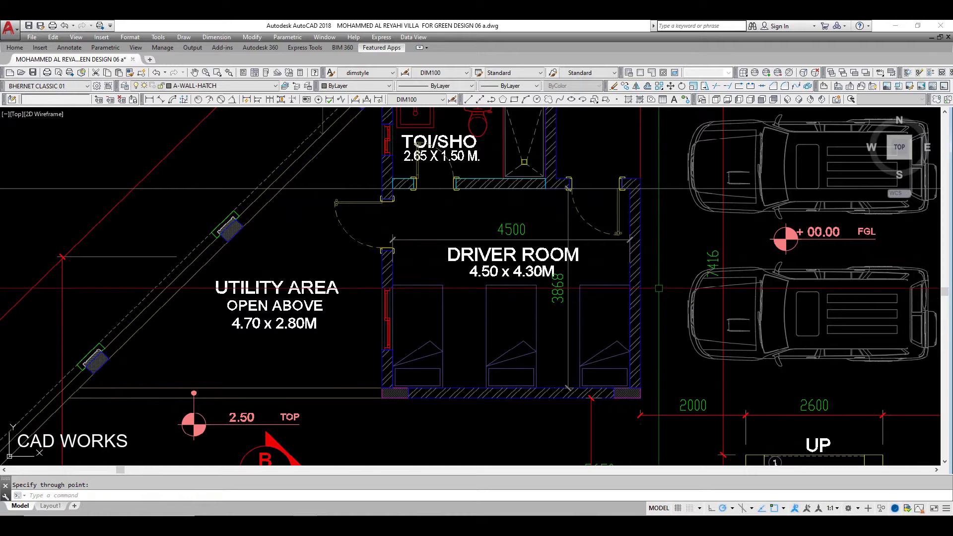
Start the Offset command, cancel once, then restart it from the driver room view.
text(o)
key(Return)
key(Escape)
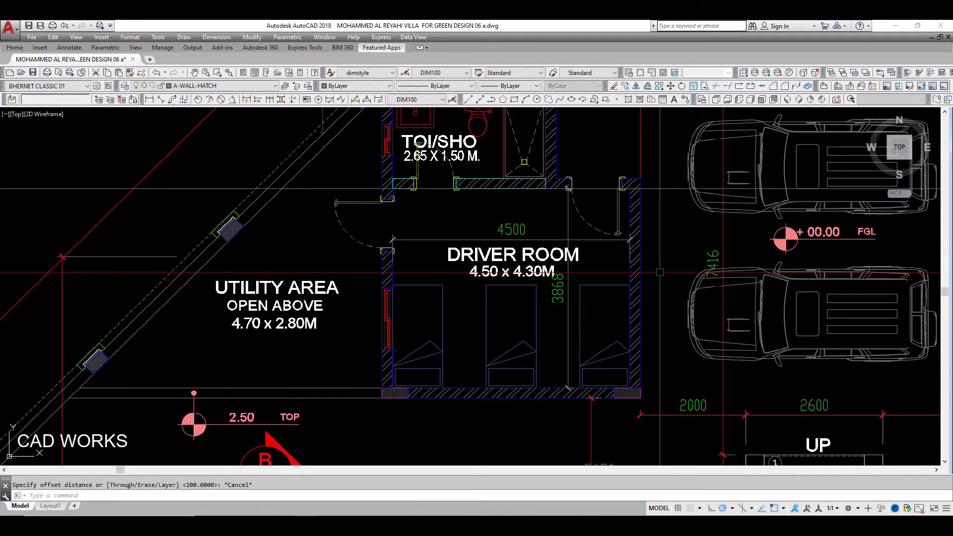
mouse_move(660, 272)
middle_down()
mouse_move(674, 291)
mouse_move(667, 276)
middle_up()
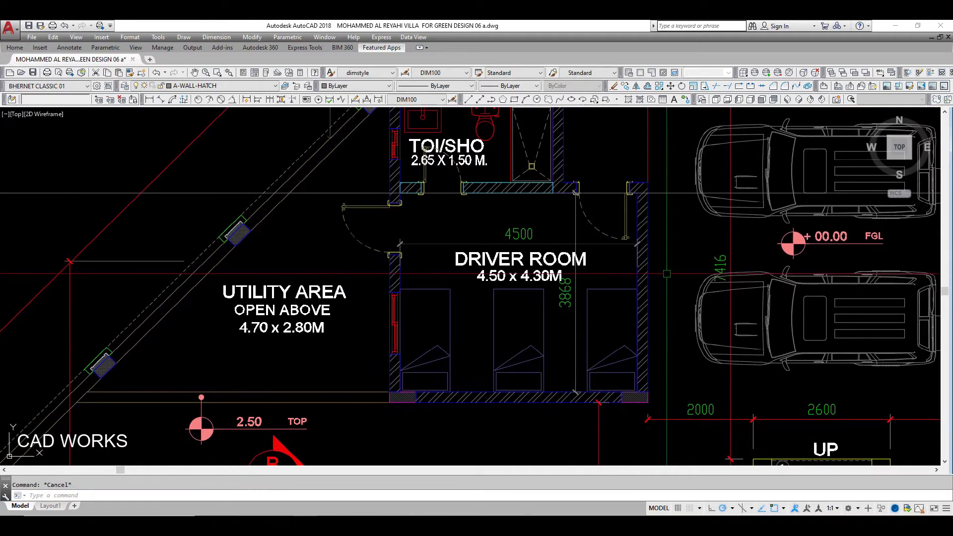
text(o)
key(Return)
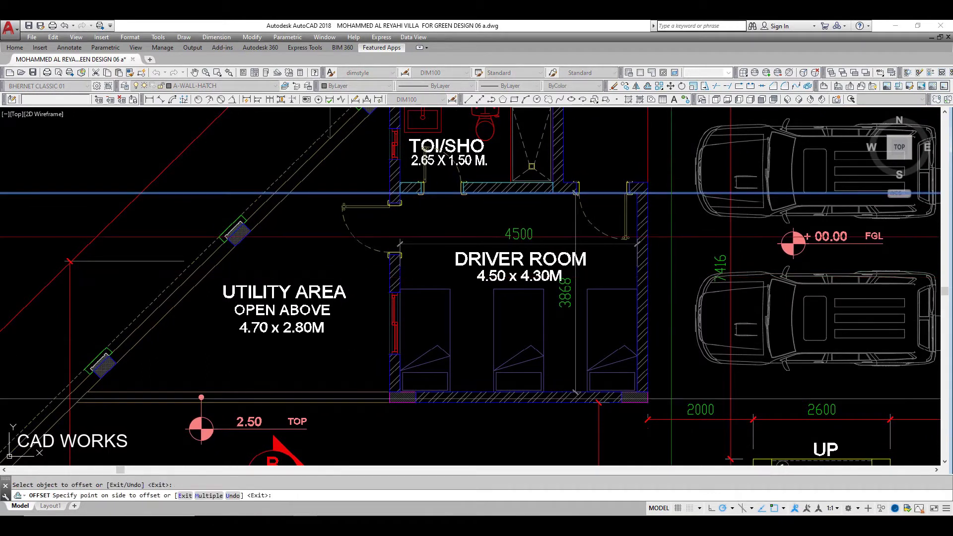
scroll(594, 213, down, 4)
scroll(597, 296, up, 2)
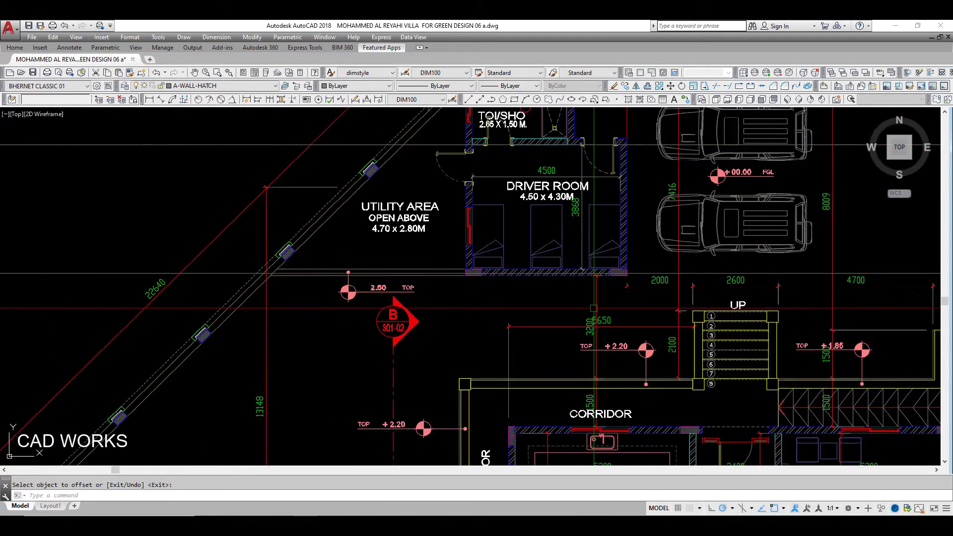
scroll(665, 332, up, 2)
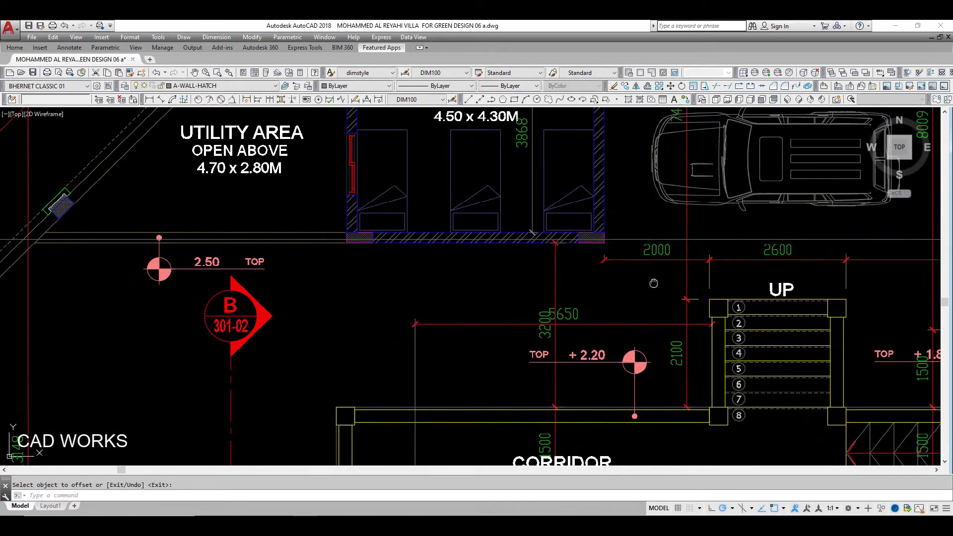
scroll(550, 255, up, 2)
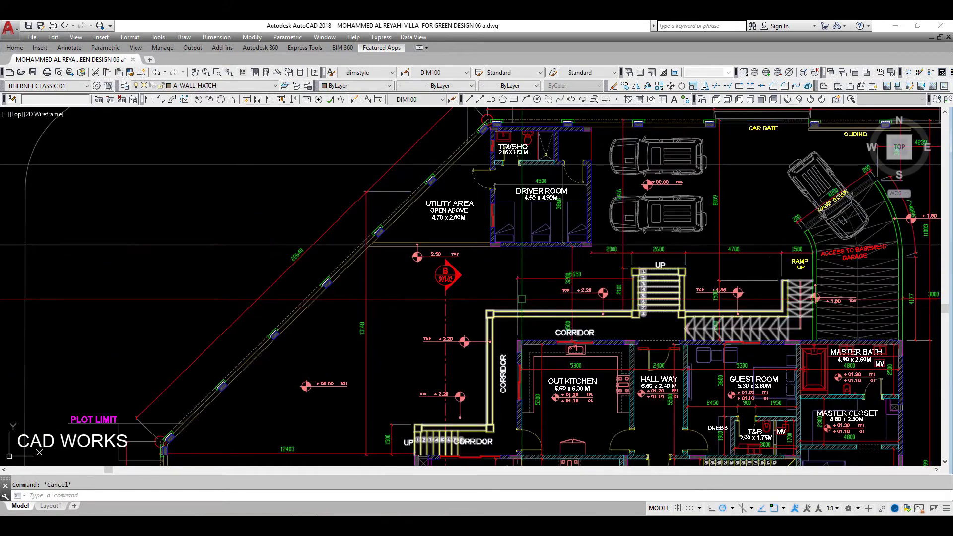
text(dli)
key(Return)
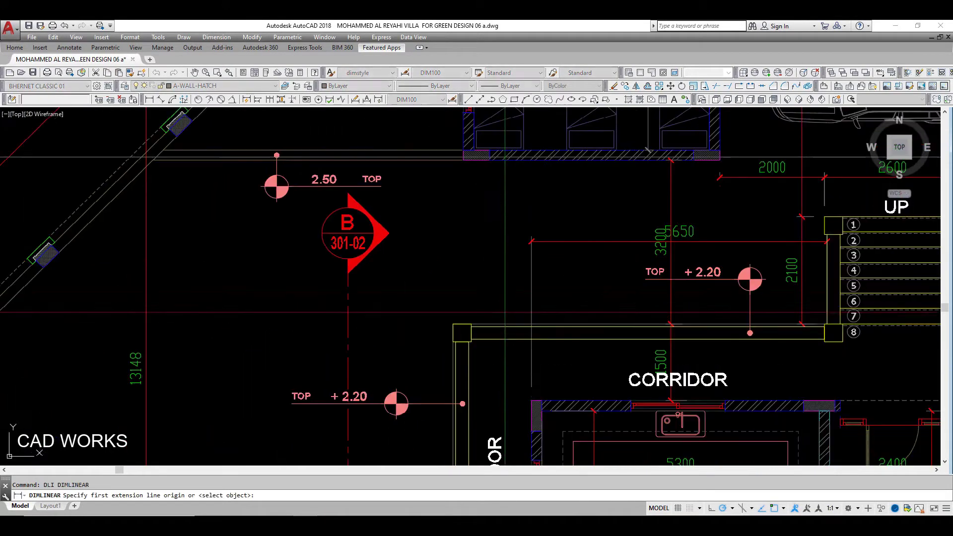
scroll(496, 313, down, 2)
key(Escape)
text(o)
key(Return)
text(4)
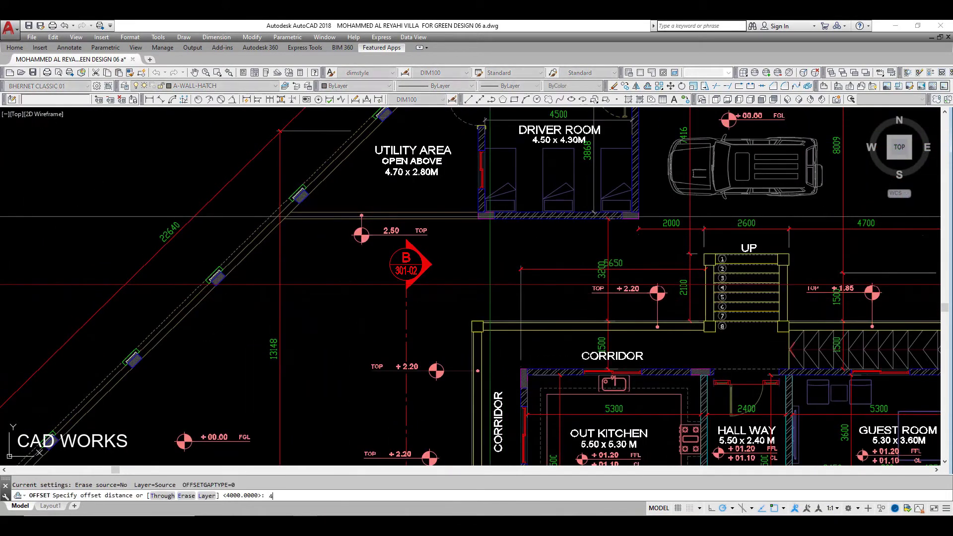
key(BackSpace)
text(200)
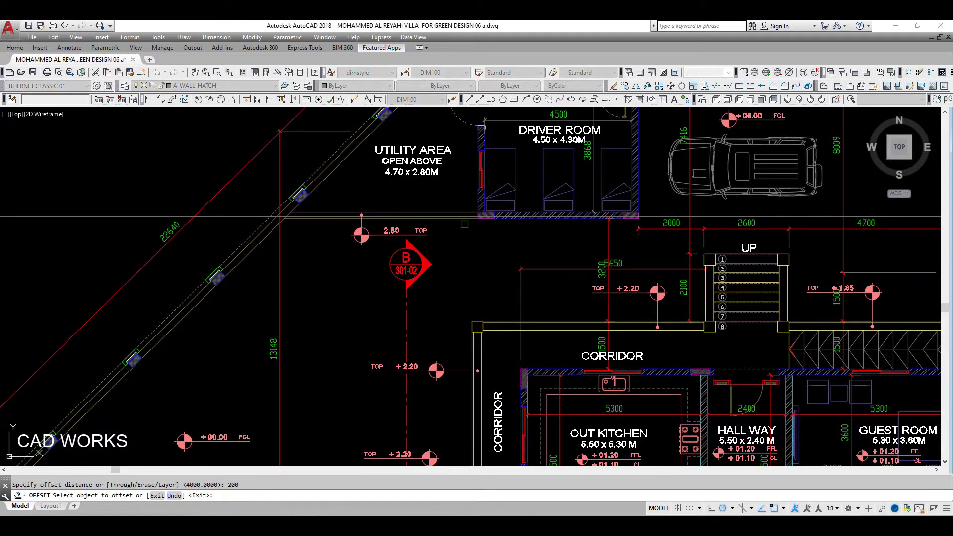
scroll(465, 224, up, 4)
scroll(380, 246, down, 3)
middle_drag(554, 333, 548, 287)
key(Escape)
text(dli)
key(Return)
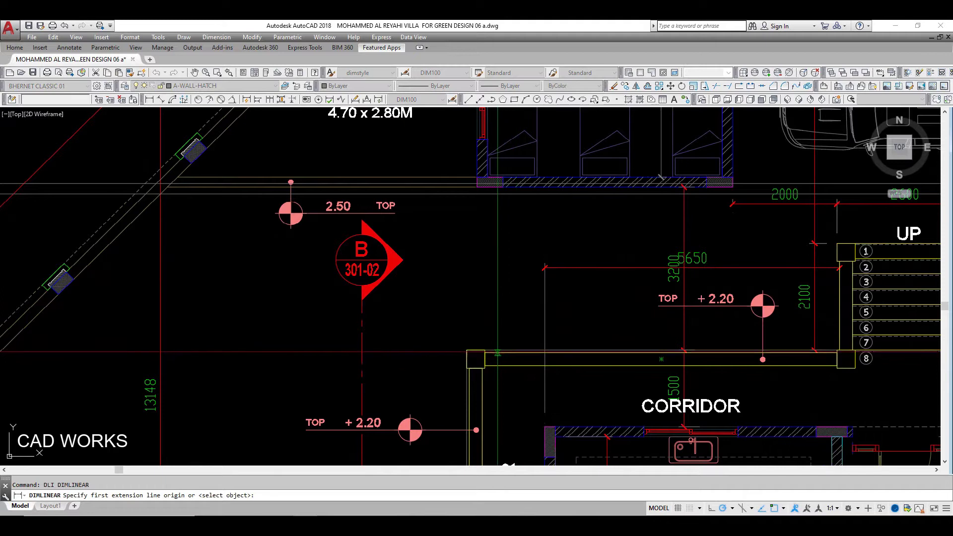
click(485, 350)
click(484, 193)
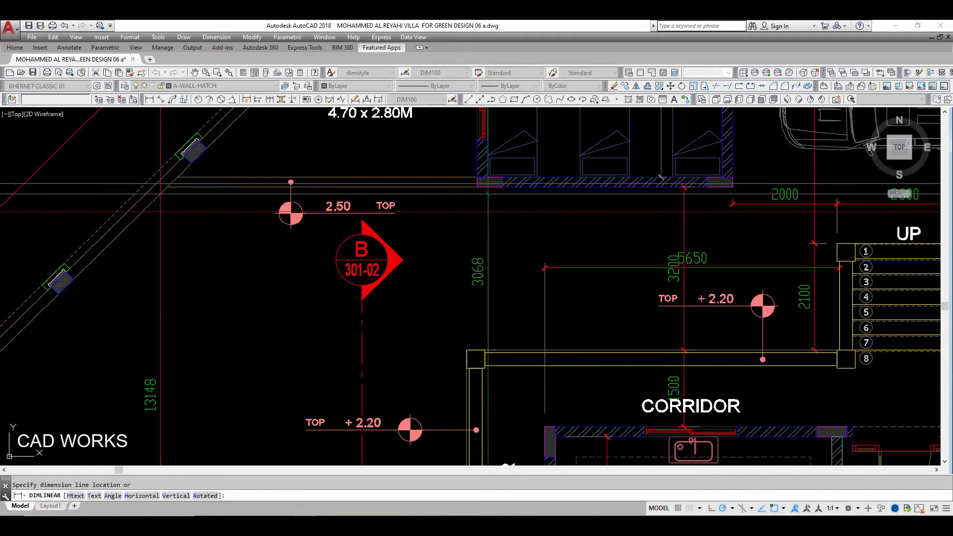
click(496, 265)
click(476, 267)
text(e)
key(Return)
mouse_move(475, 267)
middle_down()
mouse_move(374, 349)
mouse_move(408, 385)
mouse_move(469, 318)
mouse_move(460, 350)
mouse_move(468, 260)
middle_up()
scroll(607, 250, down, 2)
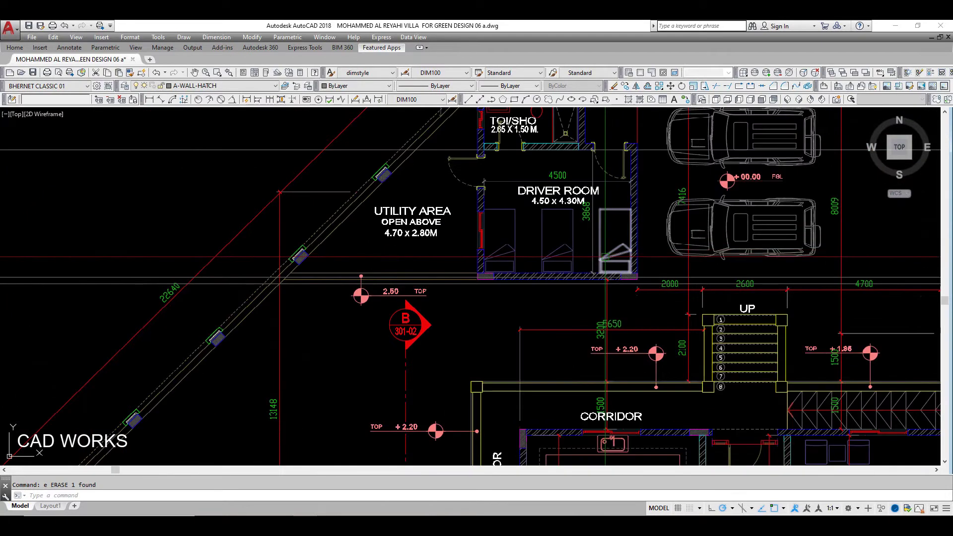
mouse_move(629, 310)
middle_down()
mouse_move(635, 385)
mouse_move(651, 203)
mouse_move(616, 348)
middle_up()
scroll(627, 259, up, 3)
scroll(600, 161, down, 3)
scroll(600, 162, down, 5)
scroll(601, 162, down, 3)
mouse_move(30, 367)
middle_down()
mouse_move(379, 375)
mouse_move(388, 325)
middle_up()
middle_drag(10, 457, 347, 399)
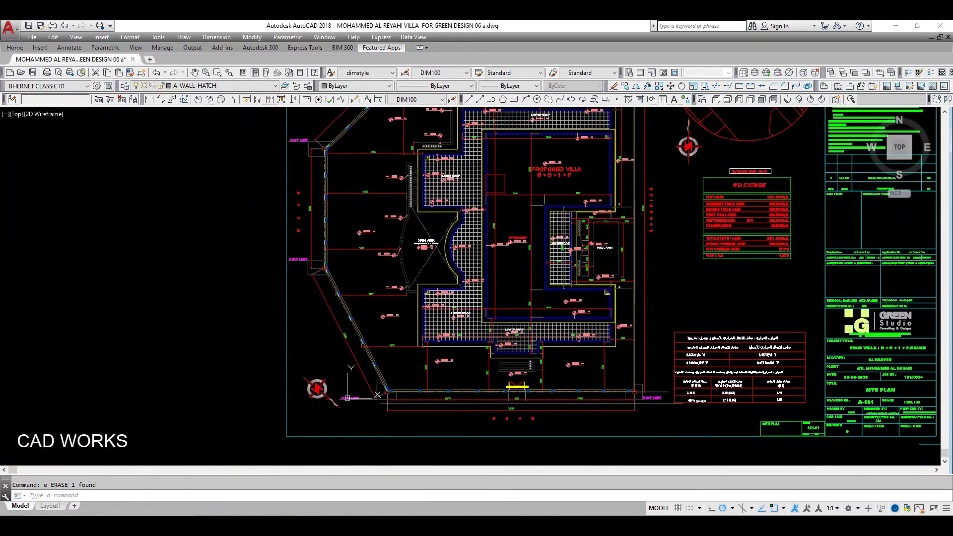
mouse_move(780, 216)
middle_down()
mouse_move(767, 445)
mouse_move(725, 372)
mouse_move(718, 251)
mouse_move(293, 325)
mouse_move(783, 279)
middle_up()
scroll(407, 377, up, 2)
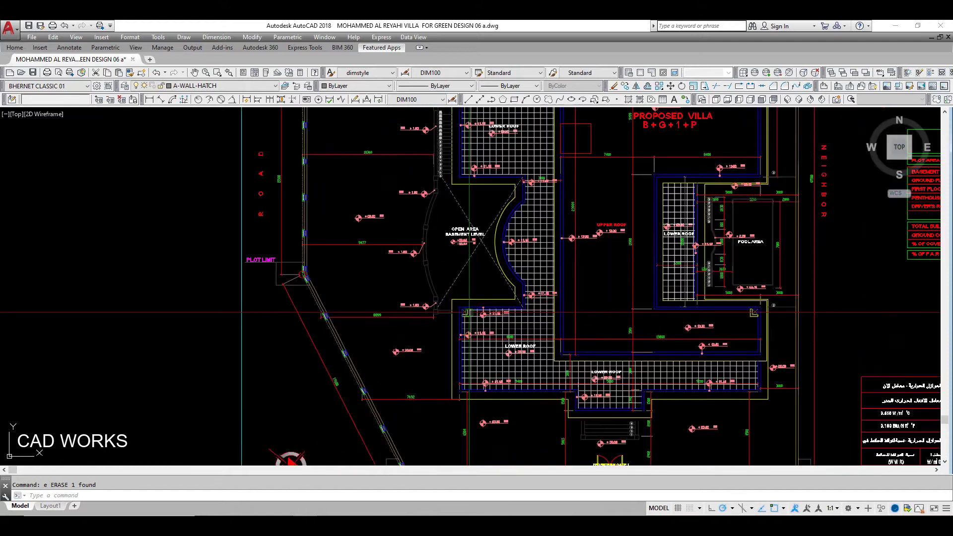
scroll(471, 287, down, 4)
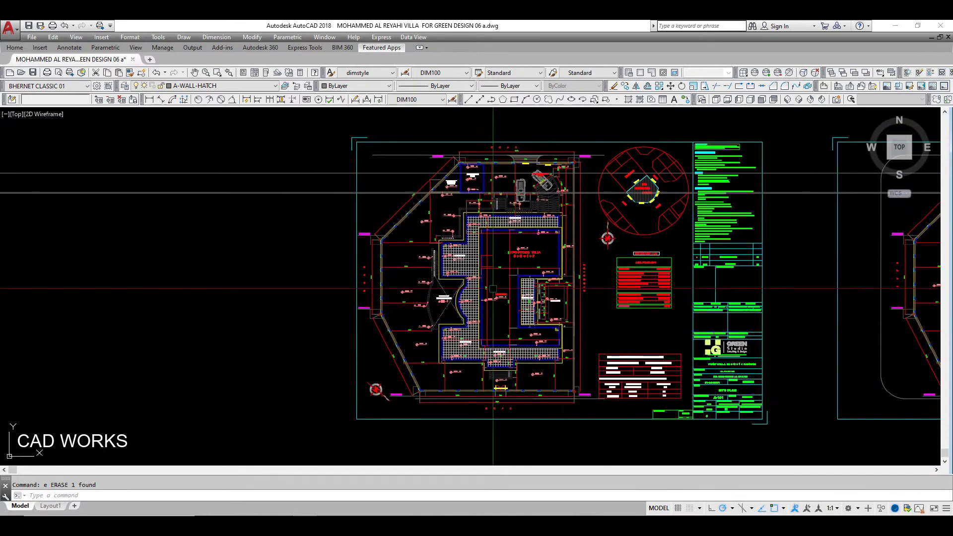
scroll(471, 286, up, 4)
scroll(492, 286, down, 4)
scroll(492, 287, up, 4)
scroll(549, 271, down, 1)
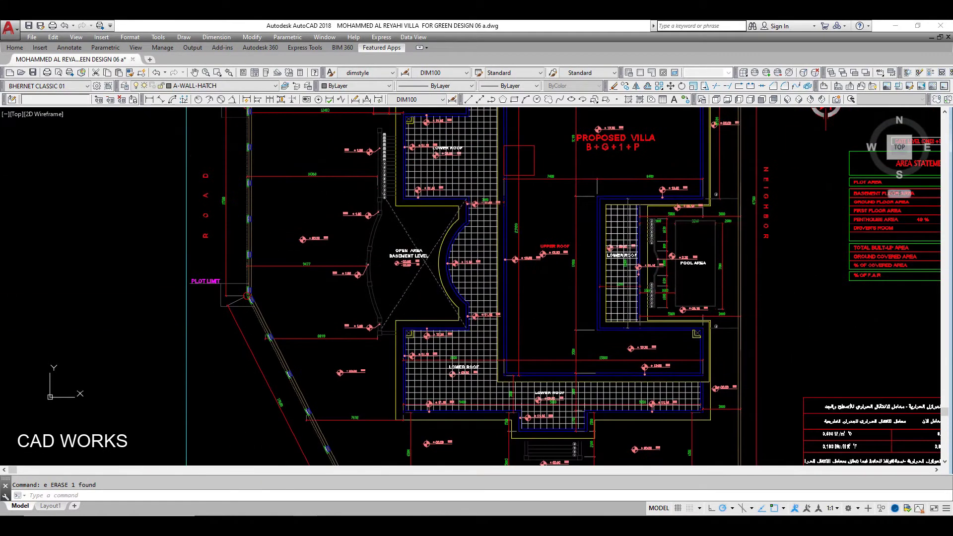
scroll(549, 271, down, 1)
scroll(549, 271, up, 1)
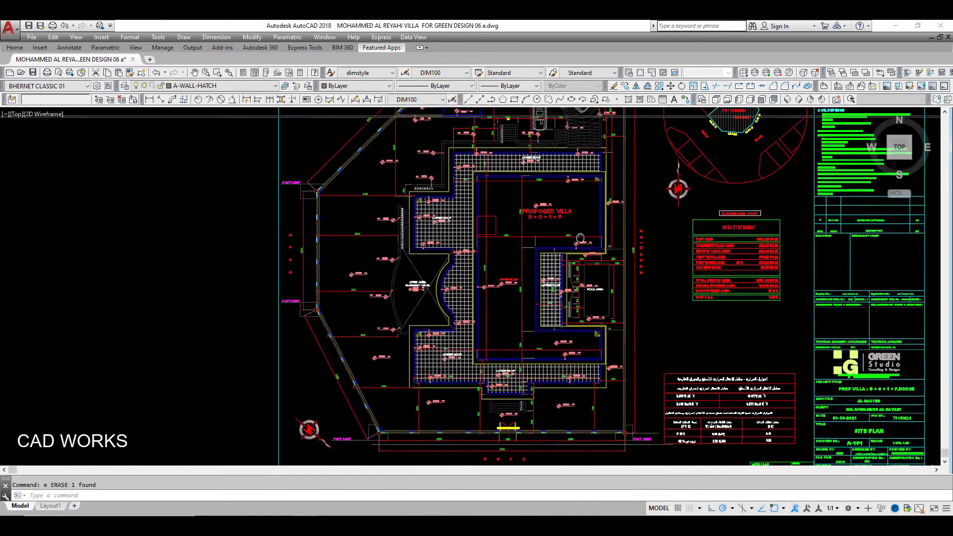
scroll(582, 271, down, 1)
scroll(577, 224, up, 1)
scroll(576, 226, down, 1)
middle_drag(576, 226, 347, 233)
scroll(573, 227, down, 2)
mouse_move(482, 234)
middle_down()
mouse_move(663, 239)
mouse_move(546, 233)
middle_up()
scroll(547, 233, up, 1)
scroll(547, 233, up, 1)
scroll(546, 233, up, 1)
scroll(584, 265, up, 1)
scroll(584, 264, up, 1)
scroll(584, 265, up, 1)
middle_drag(584, 264, 614, 235)
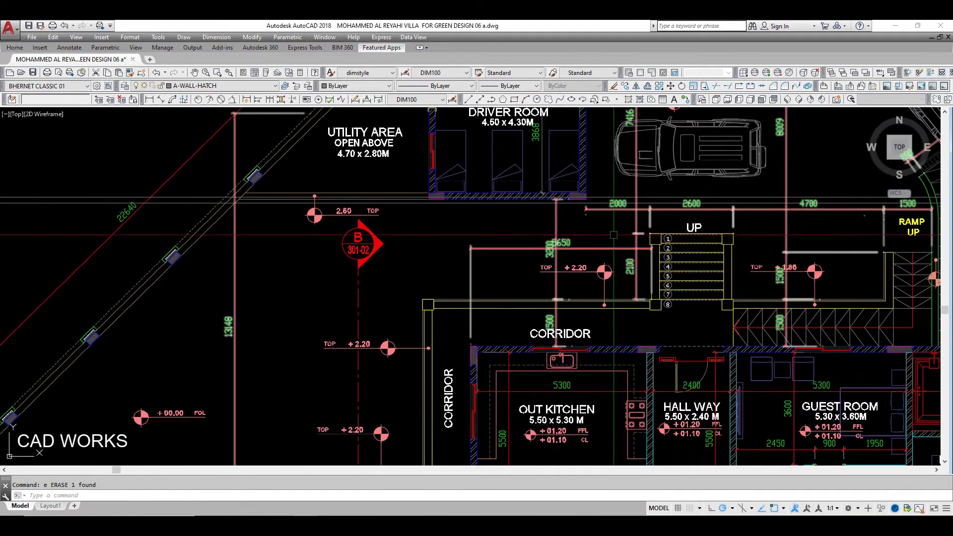
Open the dimension block near the stairs for in-place editing.
click(616, 221)
right_click(616, 221)
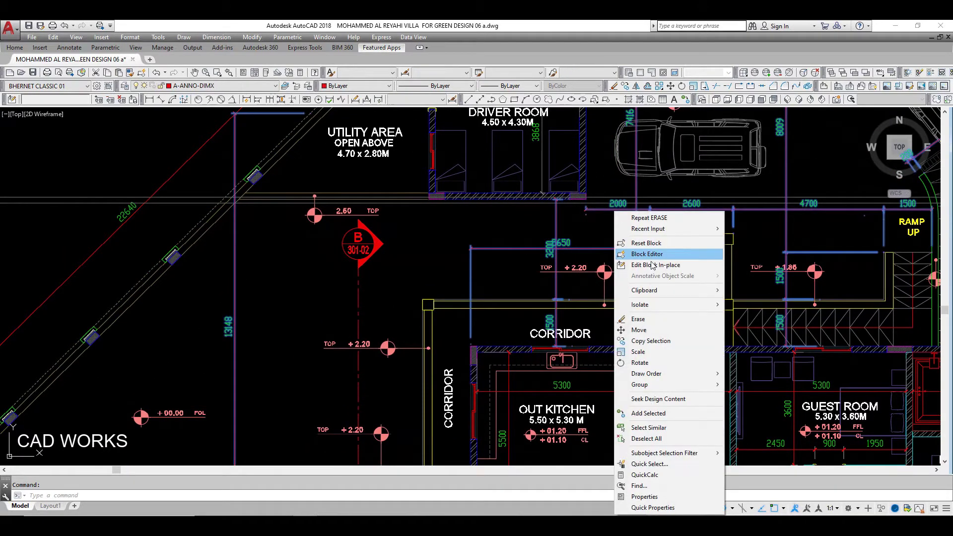
click(653, 266)
click(469, 356)
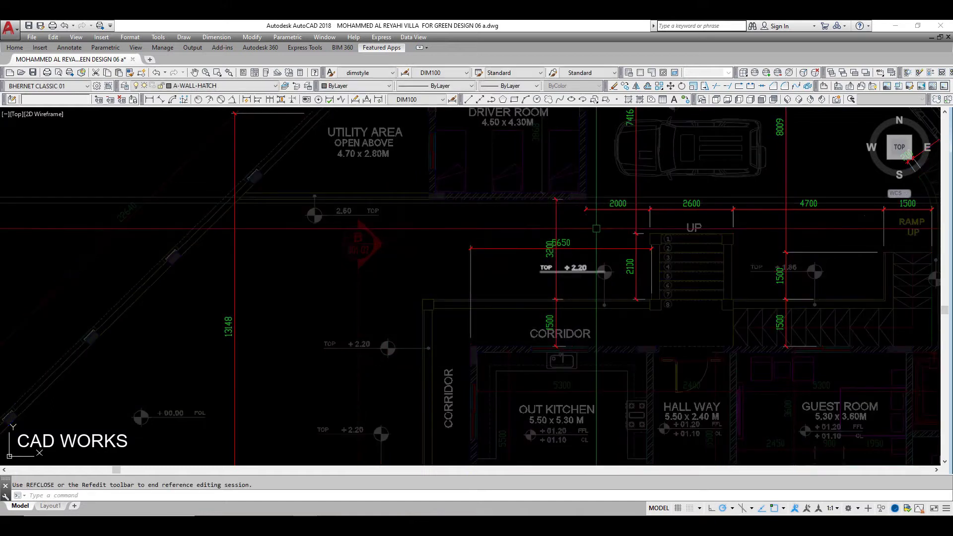
scroll(594, 232, up, 4)
Select the 2000 dimension and grab its end grip to stretch it.
click(595, 189)
mouse_move(594, 203)
middle_down()
mouse_move(599, 309)
mouse_move(585, 302)
middle_up()
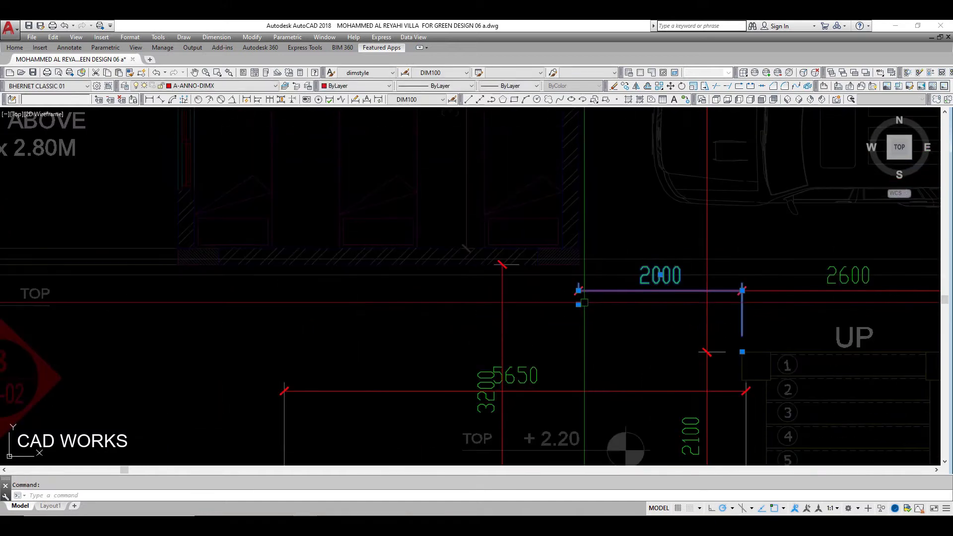
click(578, 304)
scroll(578, 304, up, 3)
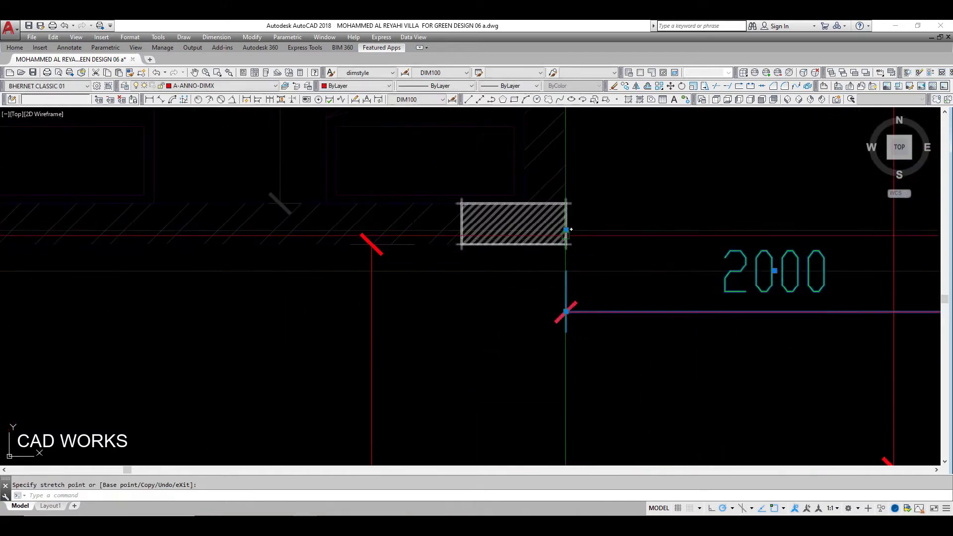
scroll(571, 317, down, 3)
Grip-stretch the 3200 vertical dimension's end so it reads 3068.
key(Escape)
scroll(625, 244, down, 1)
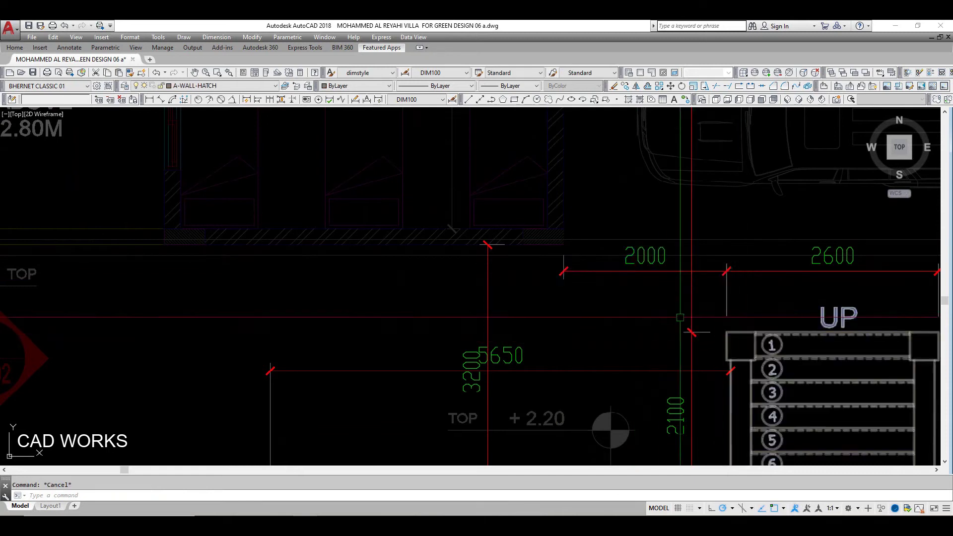
scroll(636, 348, down, 1)
middle_drag(594, 302, 613, 234)
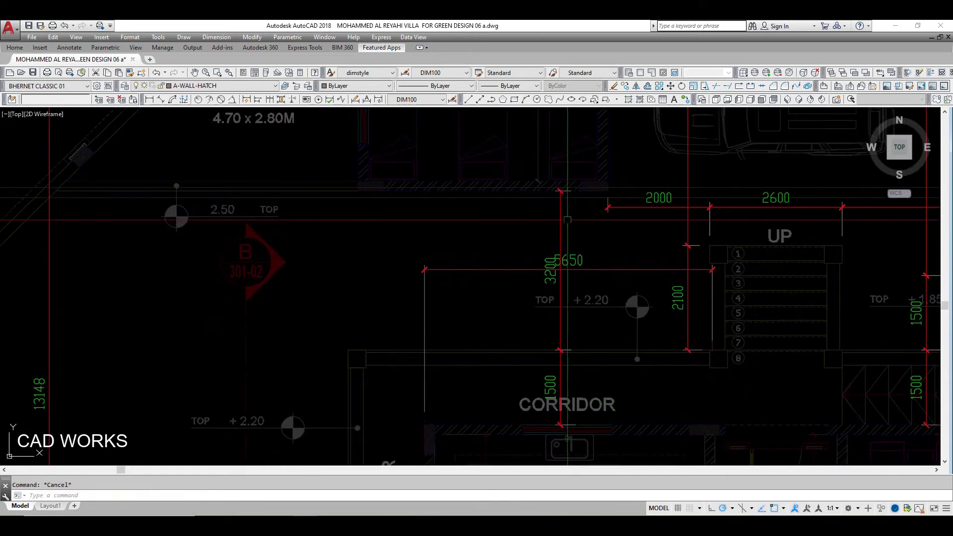
click(562, 220)
click(560, 193)
click(585, 236)
key(Escape)
Move the 1500 dimension over to the corridor wall.
middle_drag(584, 218, 600, 271)
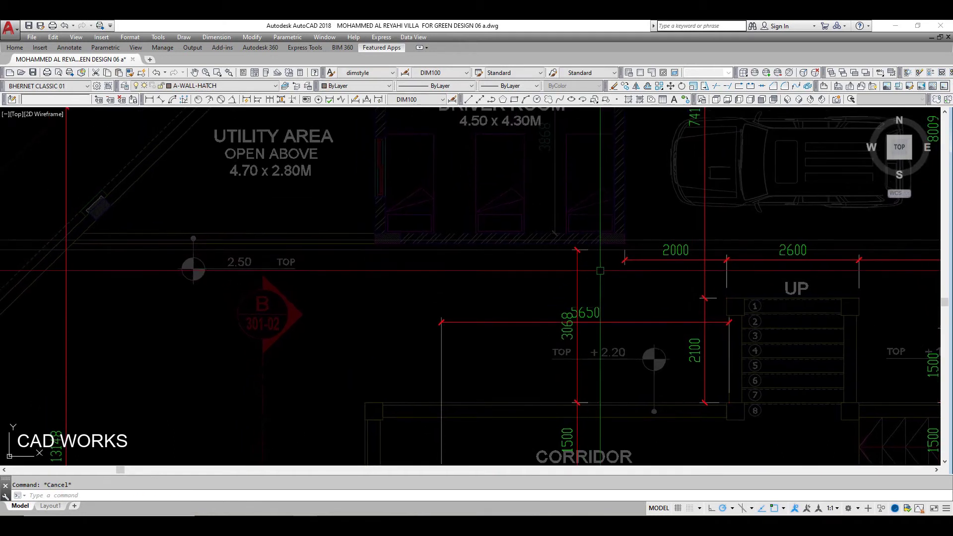
scroll(600, 271, down, 2)
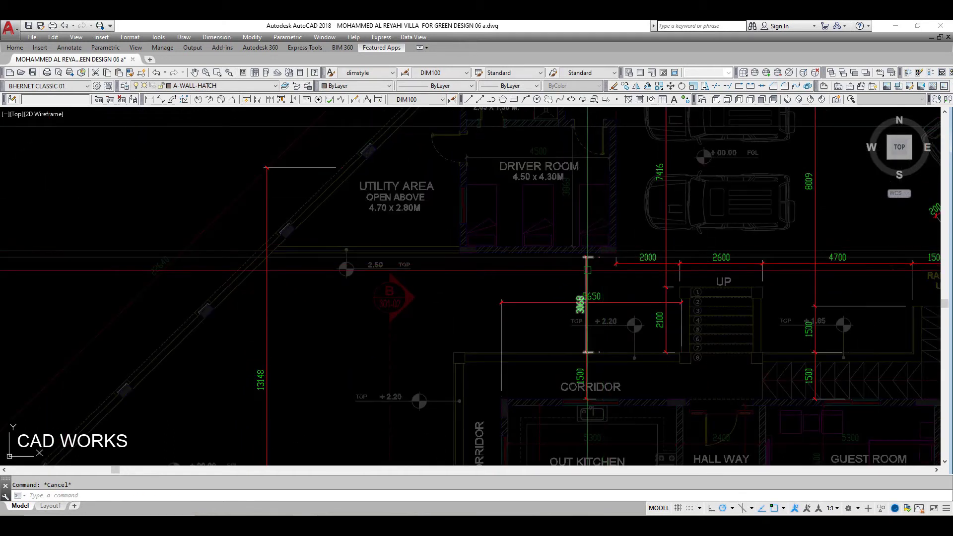
middle_drag(596, 279, 610, 271)
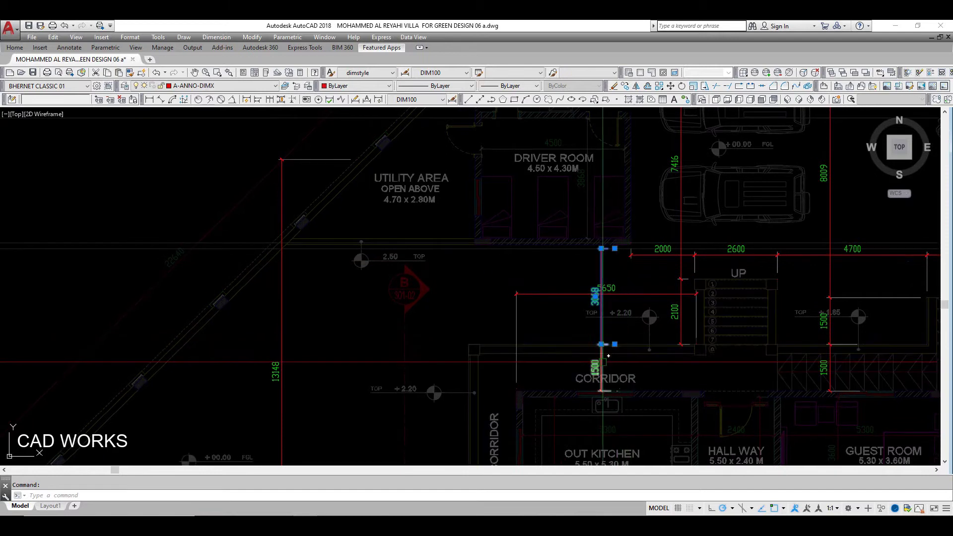
middle_drag(602, 360, 665, 332)
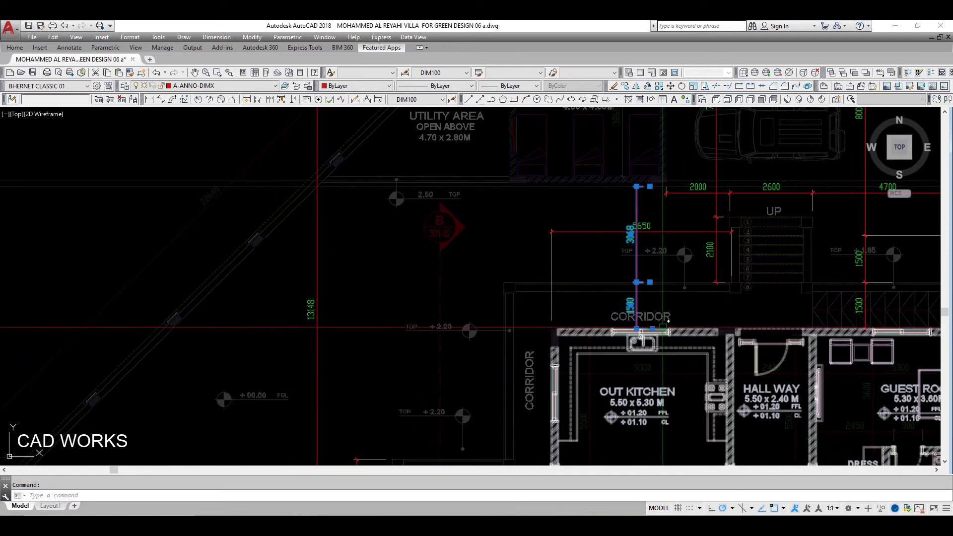
text(e)
key(Return)
scroll(663, 329, up, 4)
click(640, 326)
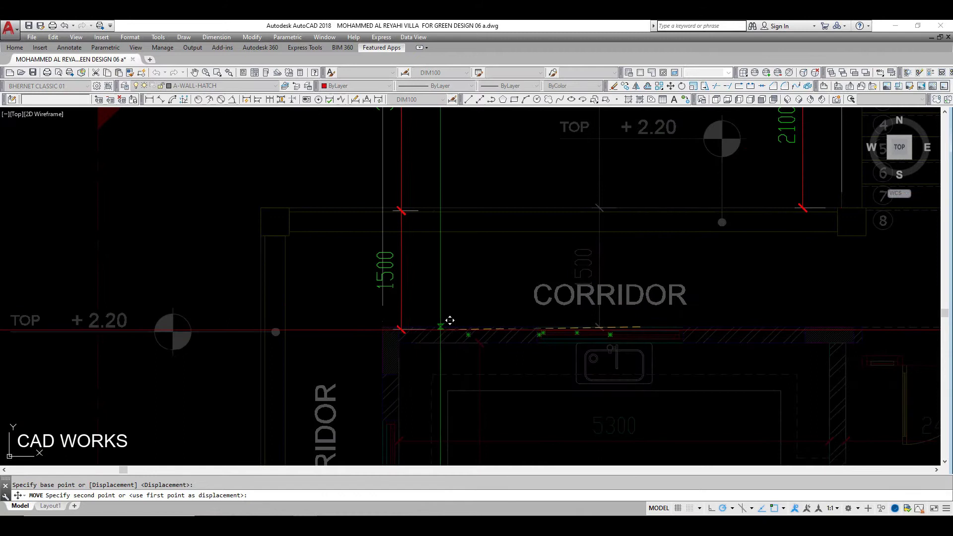
scroll(437, 326, up, 2)
scroll(362, 316, down, 3)
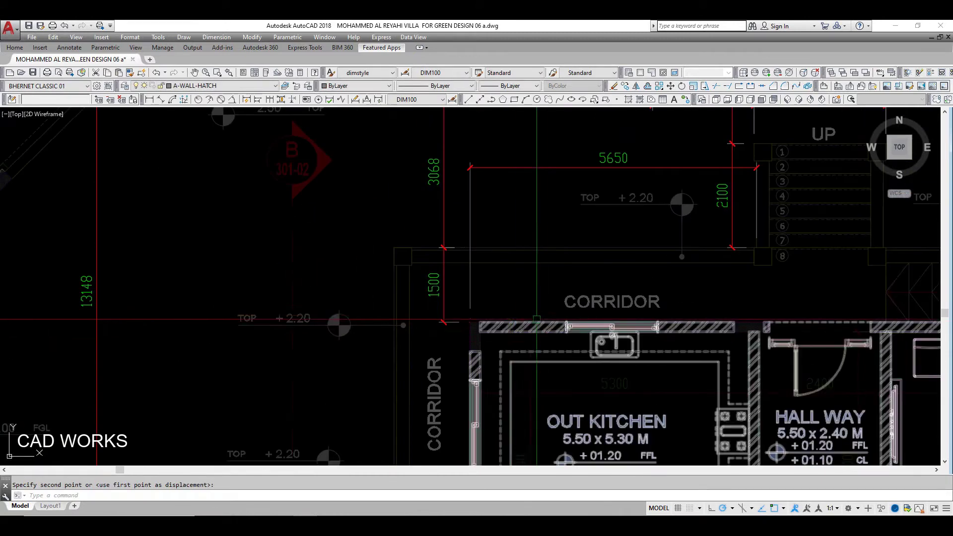
scroll(635, 345, down, 1)
click(634, 345)
scroll(635, 344, up, 2)
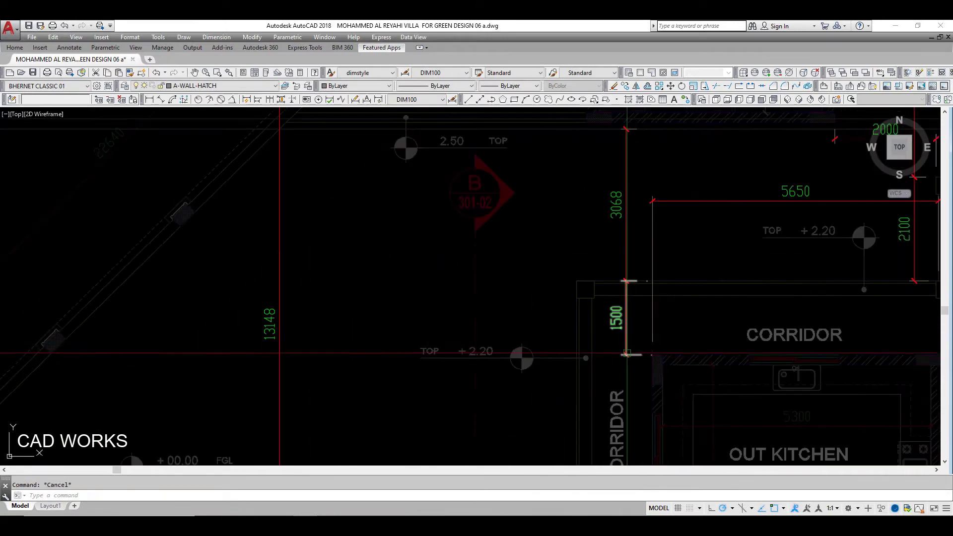
Stretch the 3068 and 1500 dimensions to the left with a crossing window.
text(s)
key(Return)
click(634, 371)
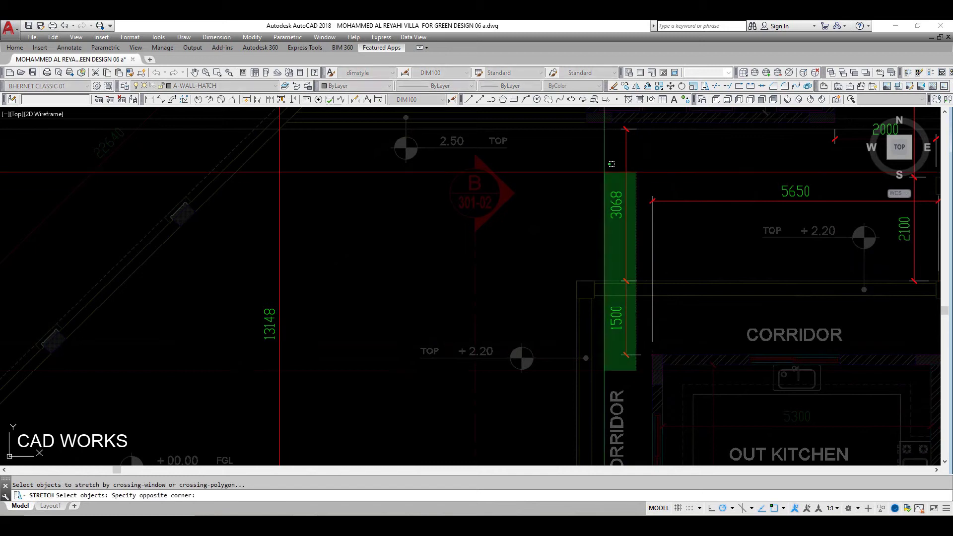
click(602, 120)
click(652, 172)
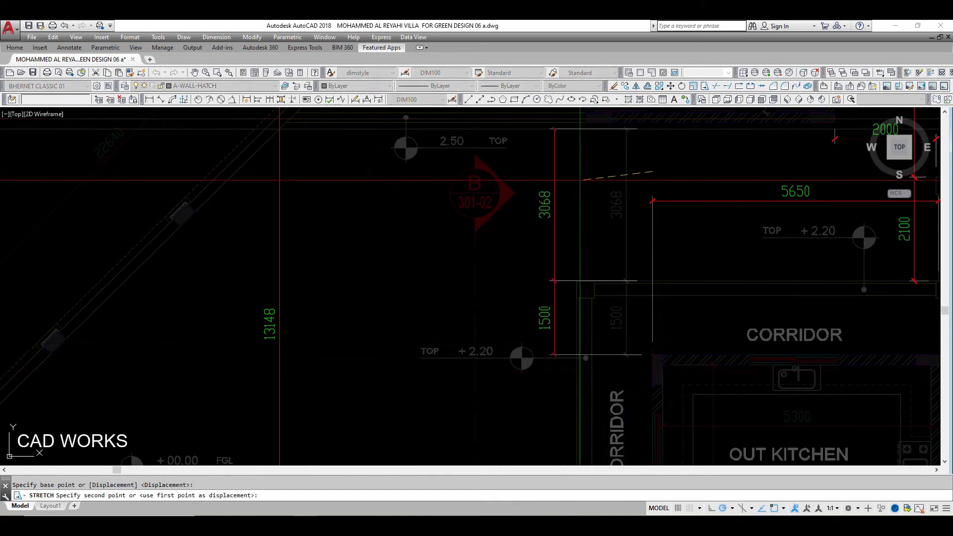
click(579, 180)
Extend the 3068 dimension's top end upward so it reads 3200.
middle_drag(559, 129, 534, 223)
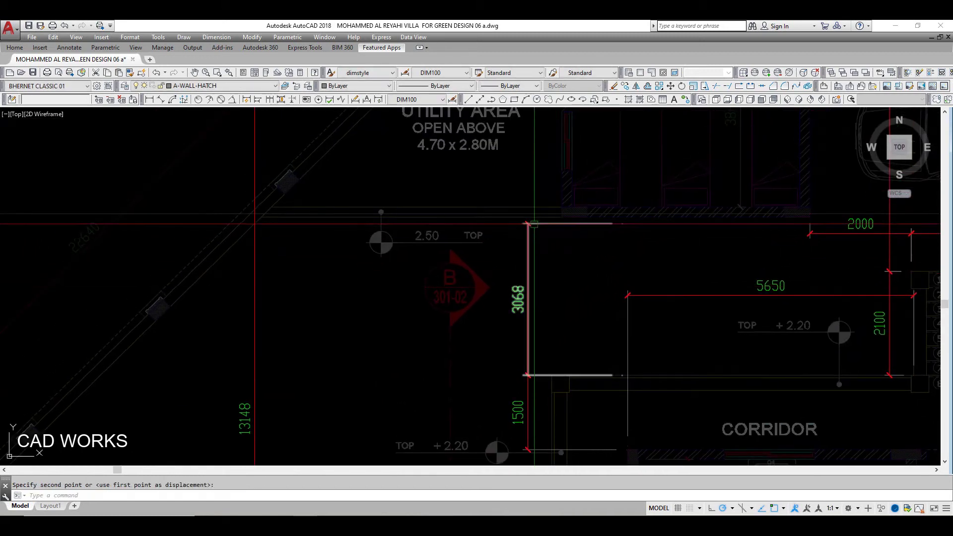
click(622, 225)
scroll(582, 219, up, 6)
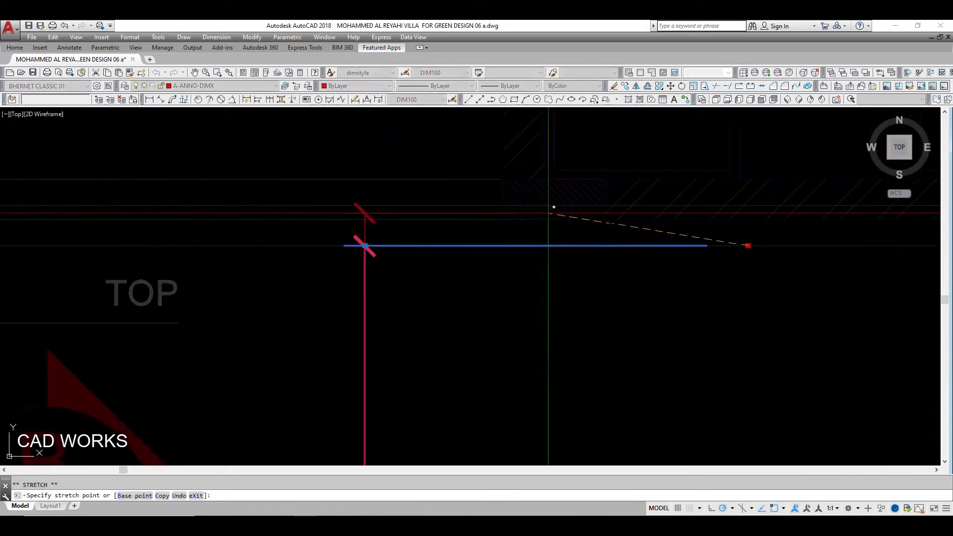
scroll(531, 230, down, 6)
click(540, 254)
key(Escape)
Realign one end of the 2000 dimension to its new point.
mouse_move(540, 254)
middle_down()
mouse_move(560, 204)
mouse_move(566, 261)
middle_up()
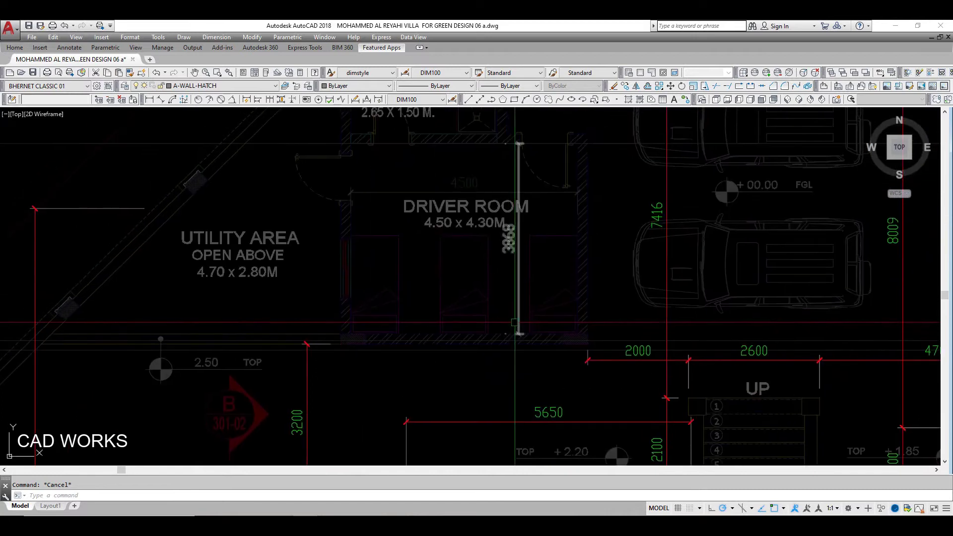
scroll(577, 233, down, 2)
click(619, 276)
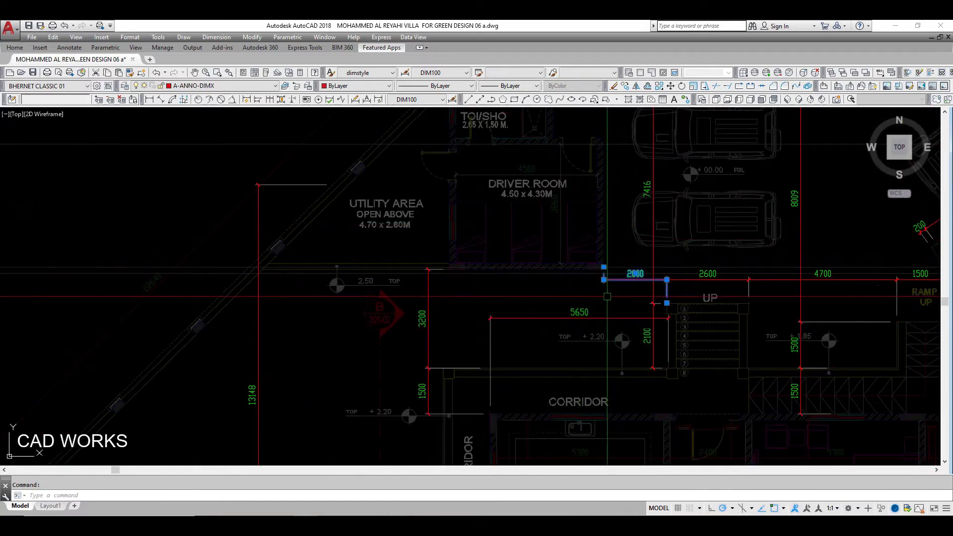
text(c)
click(667, 302)
click(667, 311)
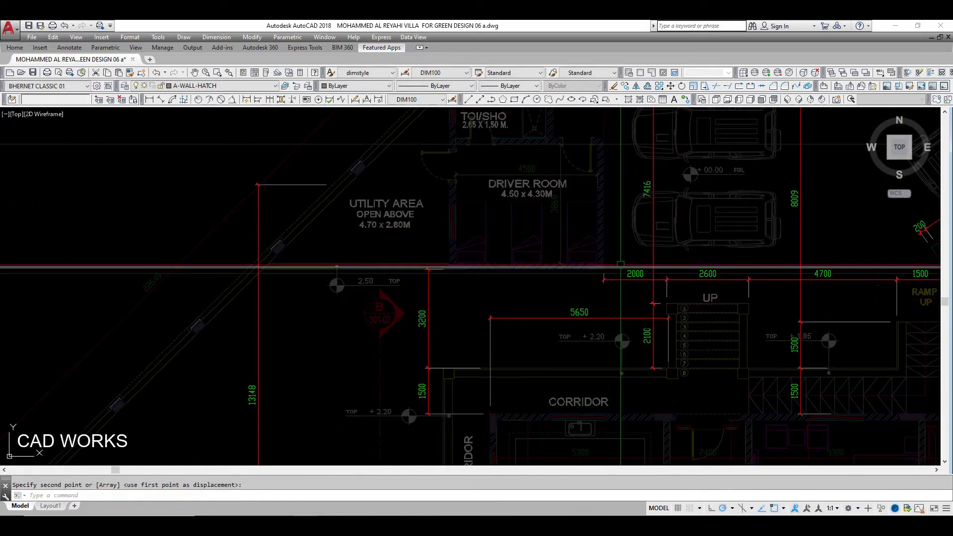
key(Escape)
scroll(560, 188, up, 5)
scroll(560, 188, down, 2)
scroll(560, 209, down, 2)
scroll(560, 234, down, 2)
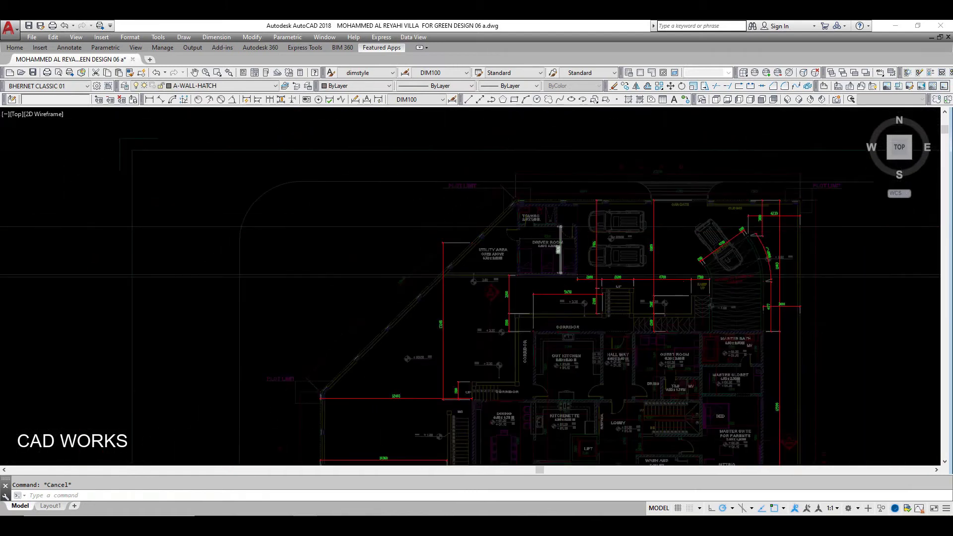
scroll(560, 239, up, 1)
middle_drag(568, 266, 577, 227)
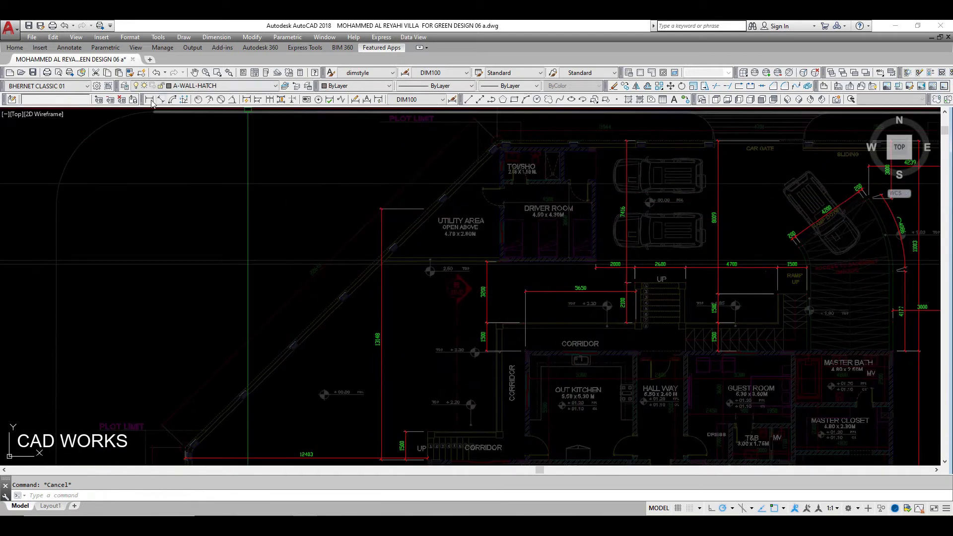
Save the reference edits and reopen the plan block for in-place editing.
click(133, 101)
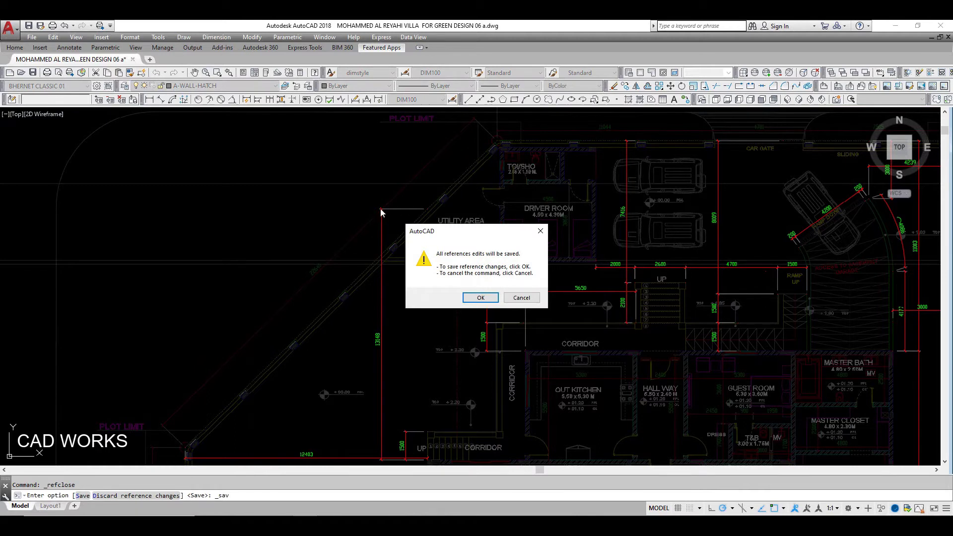
click(472, 297)
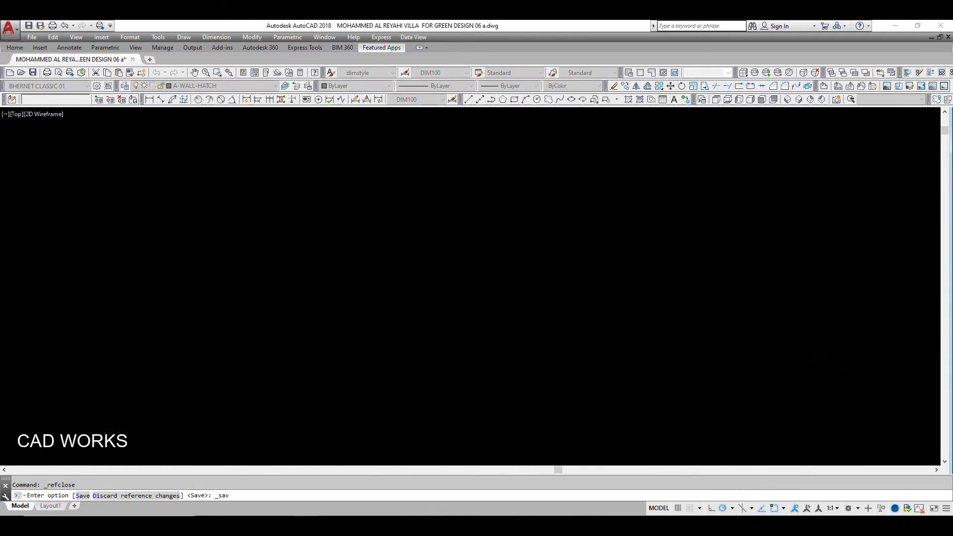
right_click(604, 386)
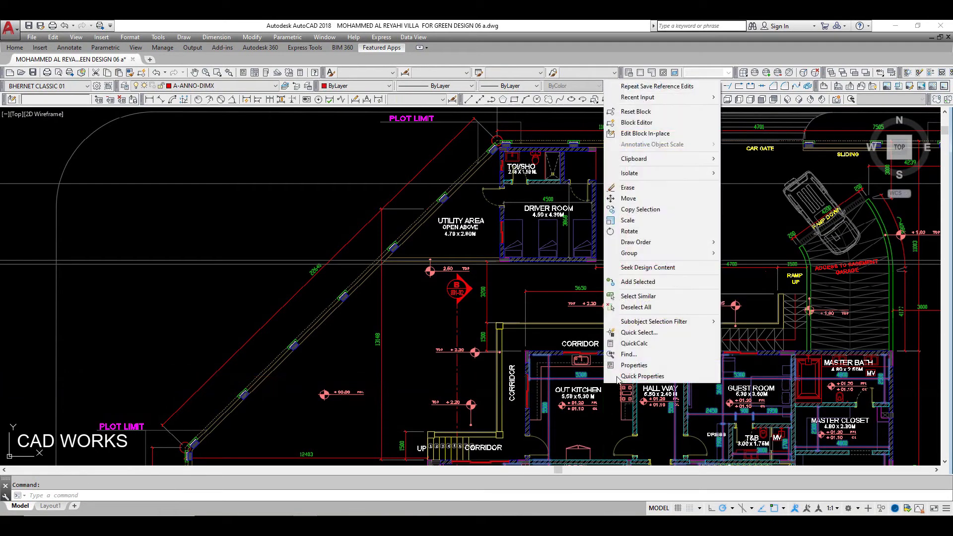
click(641, 133)
click(473, 353)
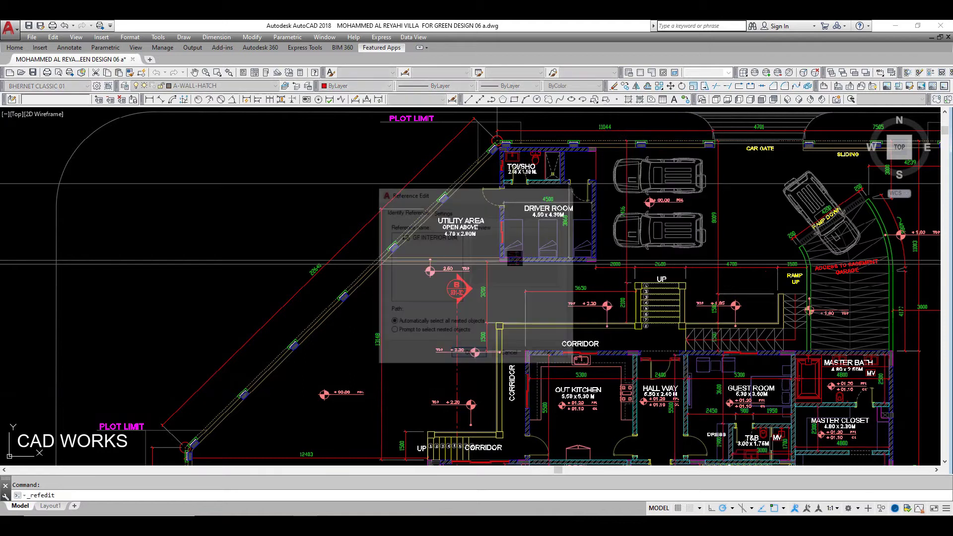
Add the driver room's 4500 and 3868 dimensions to the working set.
scroll(571, 200, up, 6)
click(564, 206)
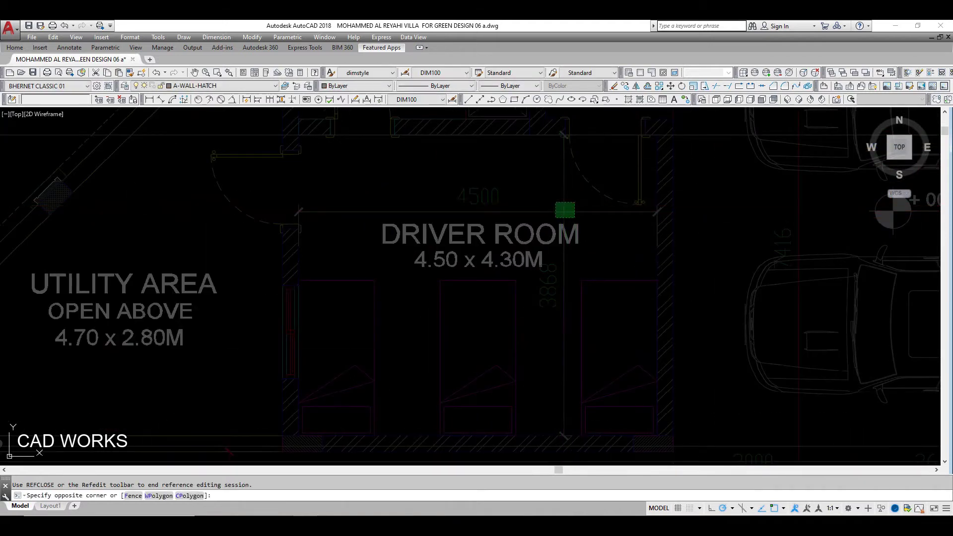
key(Escape)
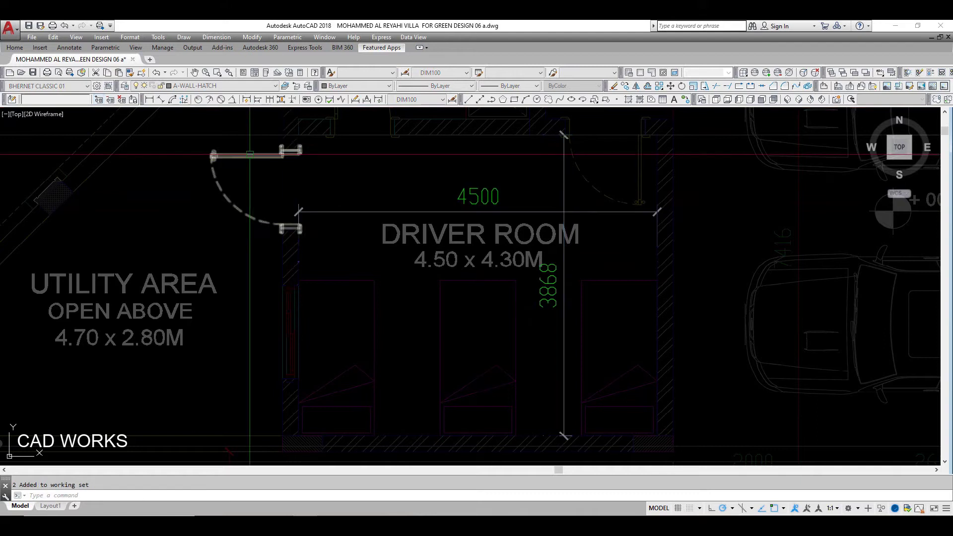
middle_drag(546, 298, 547, 189)
scroll(547, 248, down, 3)
scroll(617, 278, up, 2)
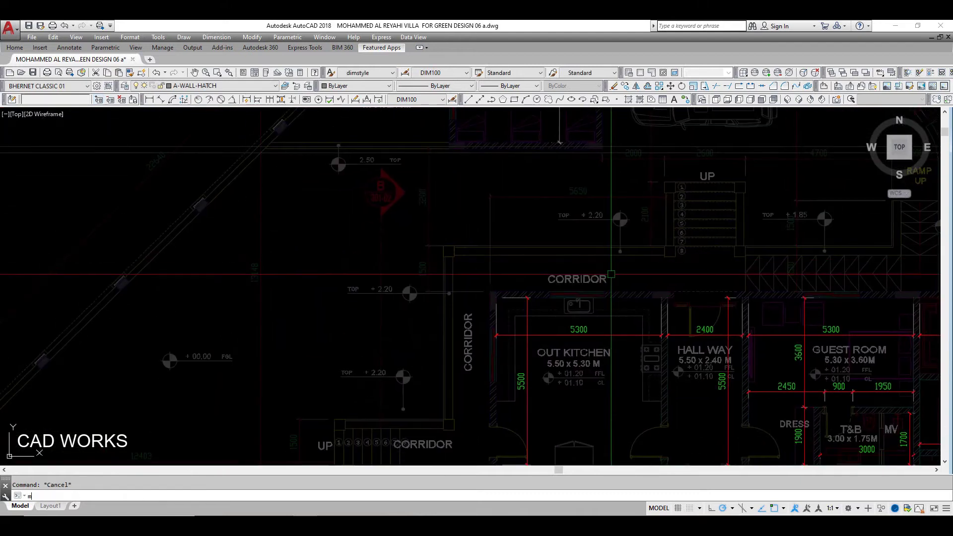
Match the kitchen 5300 dimension's style onto the driver room's 4500 and 3868 dimensions.
text(a)
key(Return)
middle_drag(607, 233, 607, 349)
scroll(571, 188, up, 2)
scroll(573, 184, up, 1)
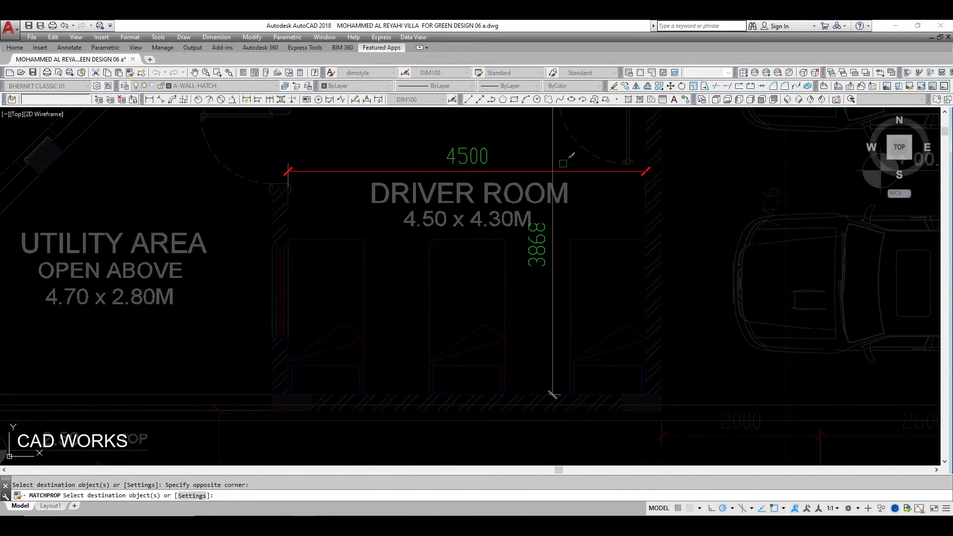
key(Escape)
Pan across the dining, pool, corridor and lobby areas, ending at the driver room.
scroll(553, 154, down, 3)
middle_drag(553, 323, 621, 174)
scroll(621, 189, down, 1)
scroll(655, 202, up, 2)
middle_drag(655, 201, 647, 113)
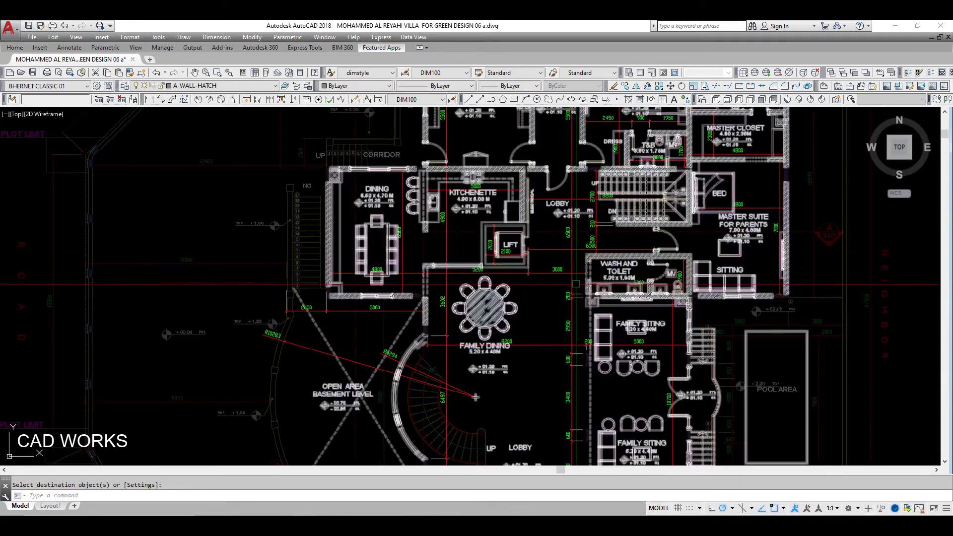
middle_drag(557, 305, 596, 144)
mouse_move(589, 240)
middle_down()
mouse_move(639, 156)
mouse_move(642, 353)
middle_up()
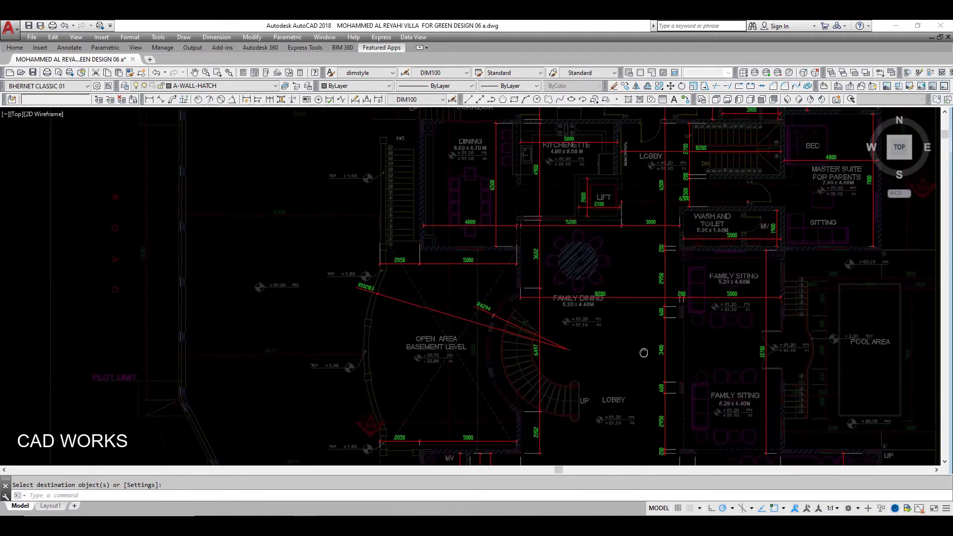
middle_drag(643, 164, 643, 348)
scroll(692, 308, up, 1)
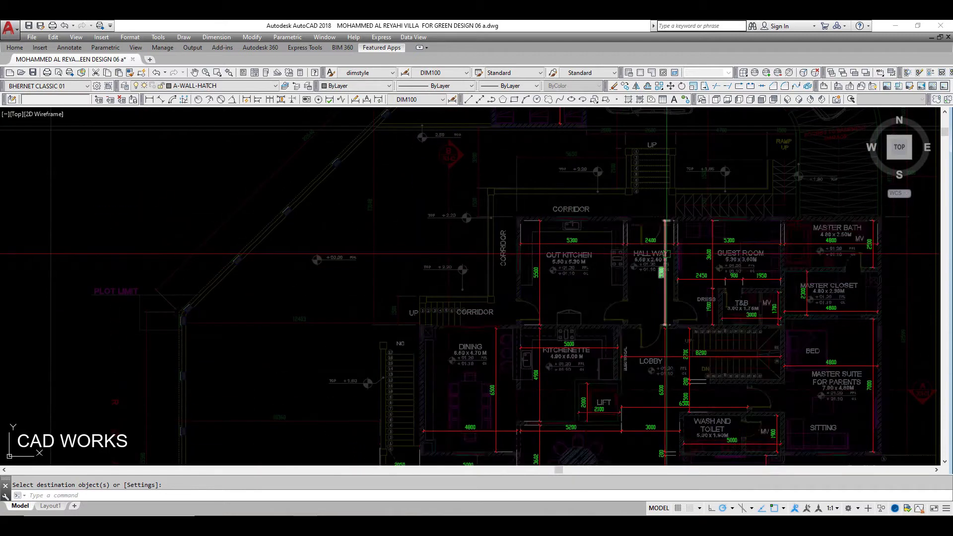
scroll(691, 308, up, 1)
scroll(692, 308, down, 1)
scroll(841, 393, up, 1)
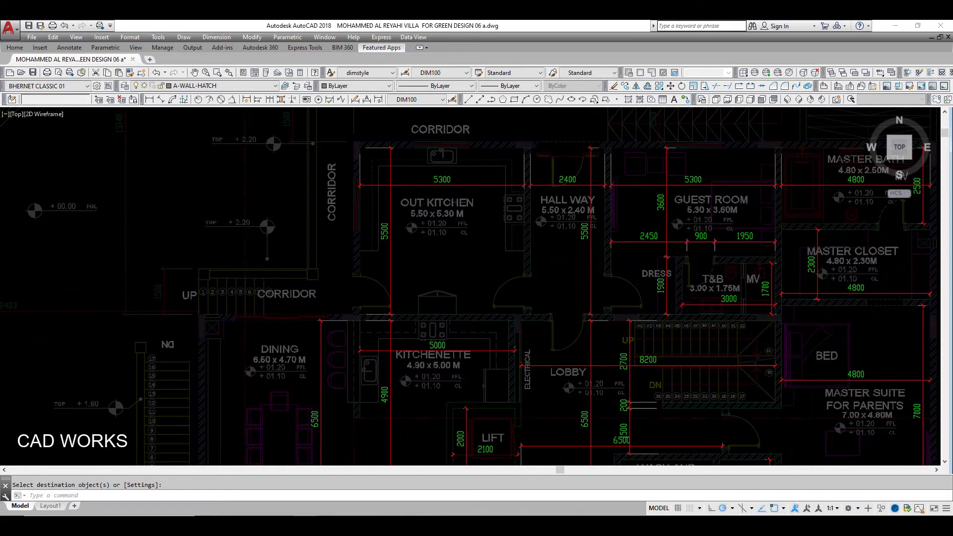
middle_drag(624, 283, 695, 175)
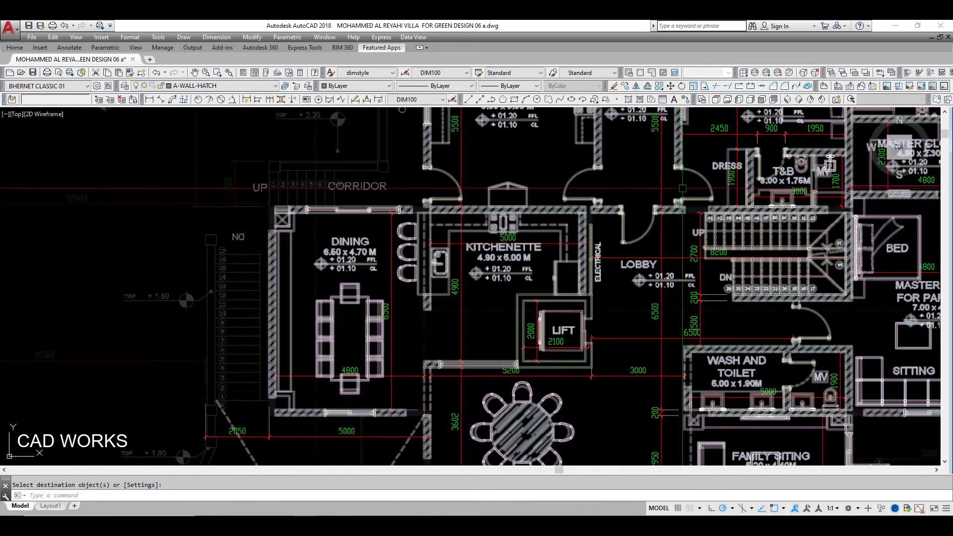
middle_drag(542, 291, 571, 272)
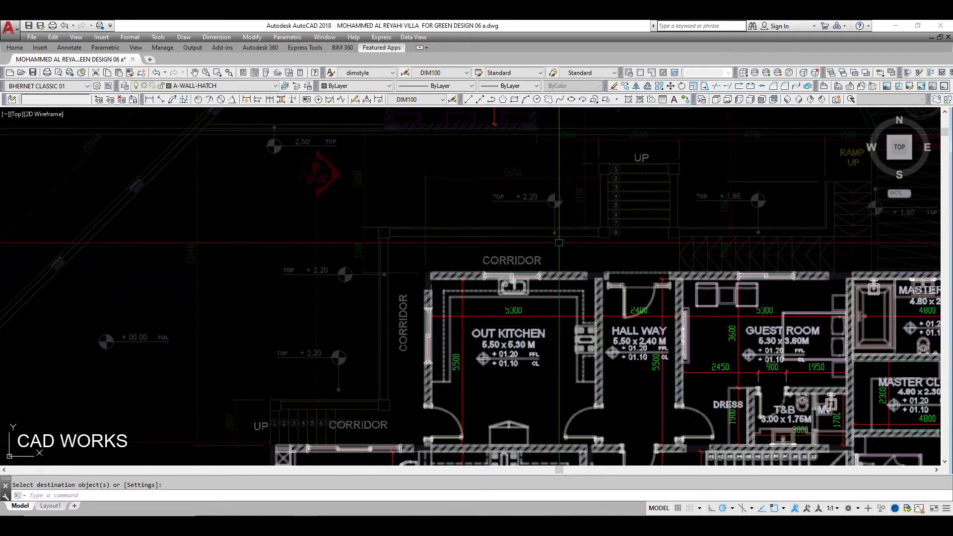
scroll(570, 272, up, 4)
Dimension the toilet/shower 2900 across its width and 1502 vertically.
key(Escape)
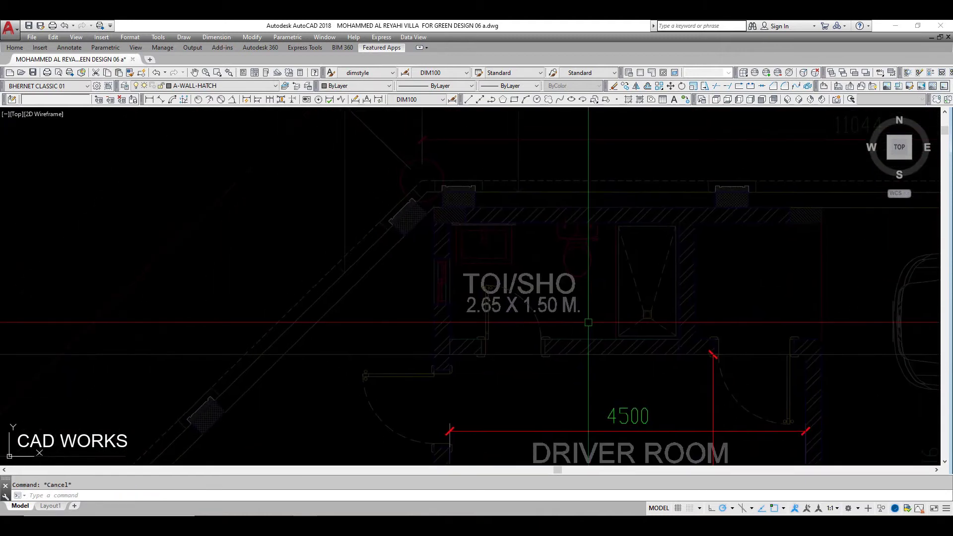
text(dli)
key(Return)
scroll(480, 246, up, 2)
click(432, 273)
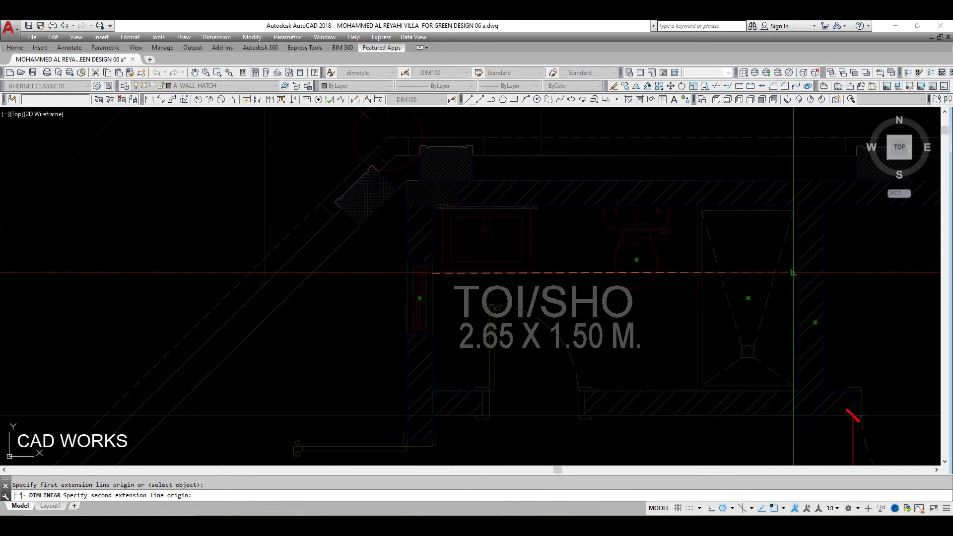
click(798, 273)
click(714, 277)
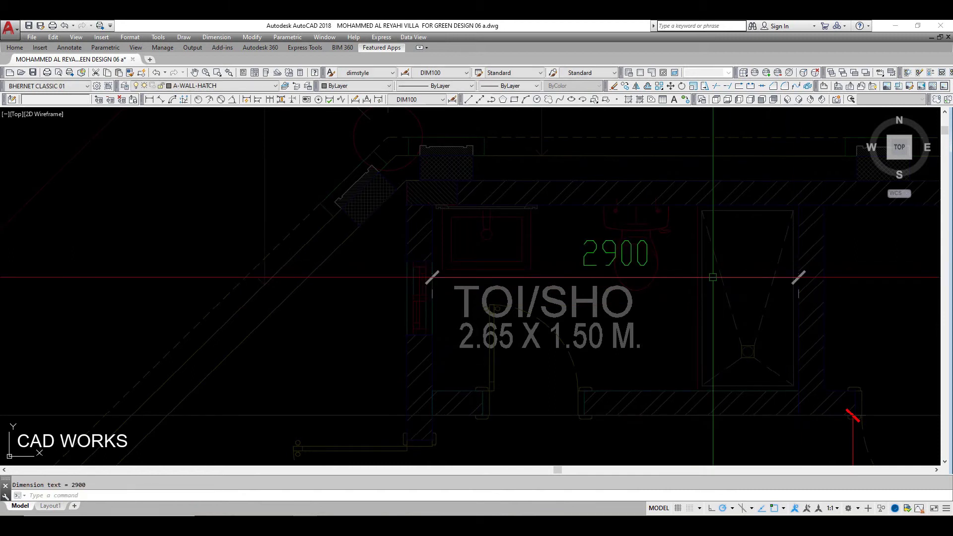
key(Return)
click(720, 390)
click(720, 205)
click(718, 278)
Select the toilet/shower door and start Match Properties (MA).
scroll(744, 370, up, 2)
scroll(720, 323, down, 4)
scroll(698, 268, up, 1)
scroll(698, 269, down, 1)
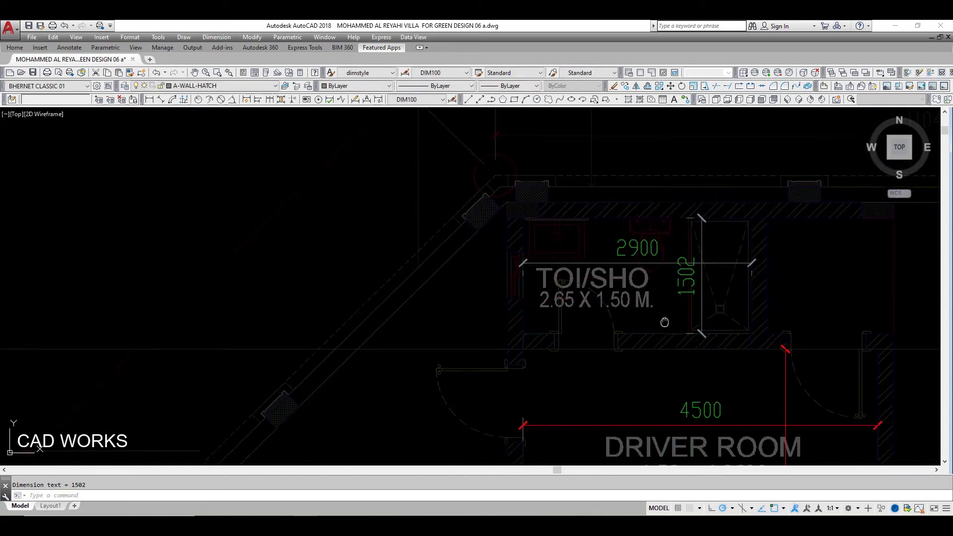
scroll(694, 380, up, 1)
middle_drag(615, 303, 583, 298)
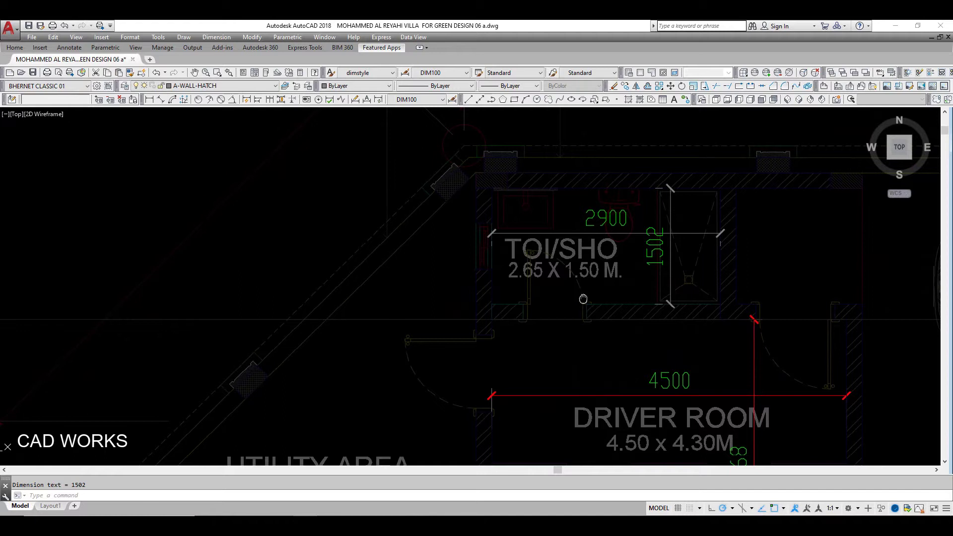
click(584, 298)
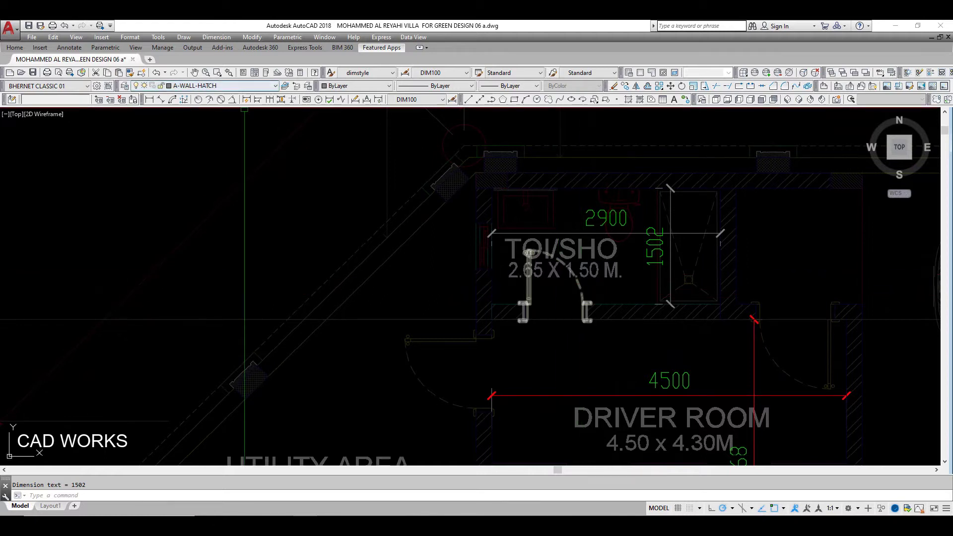
scroll(593, 258, down, 2)
text(ma)
key(Return)
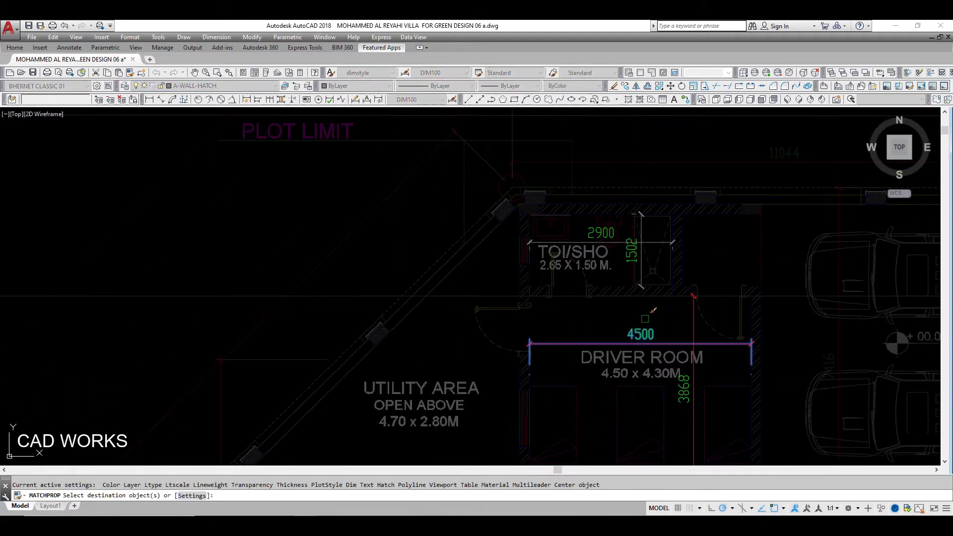
Save the reference edits and change the TOI/SHO label to 2.90 X 1.50 M.
key(Return)
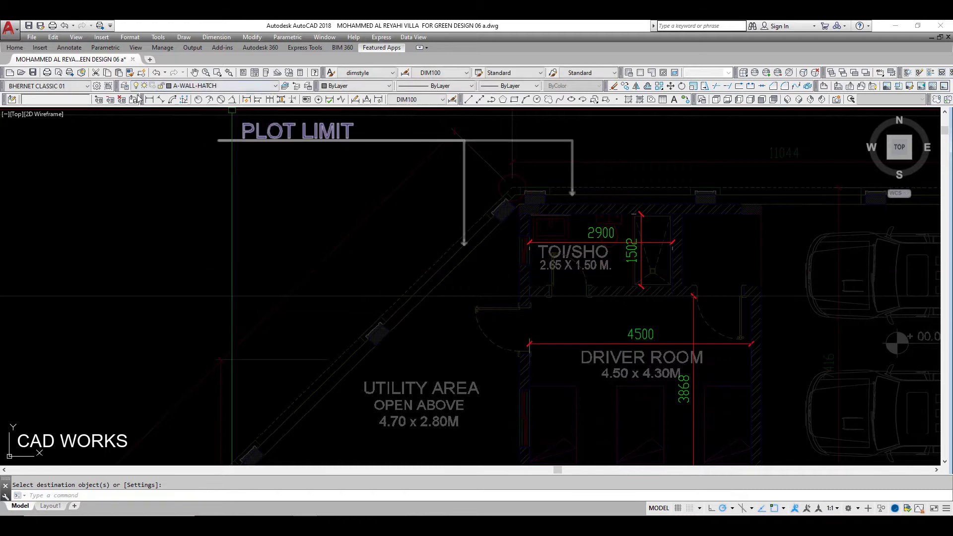
click(481, 297)
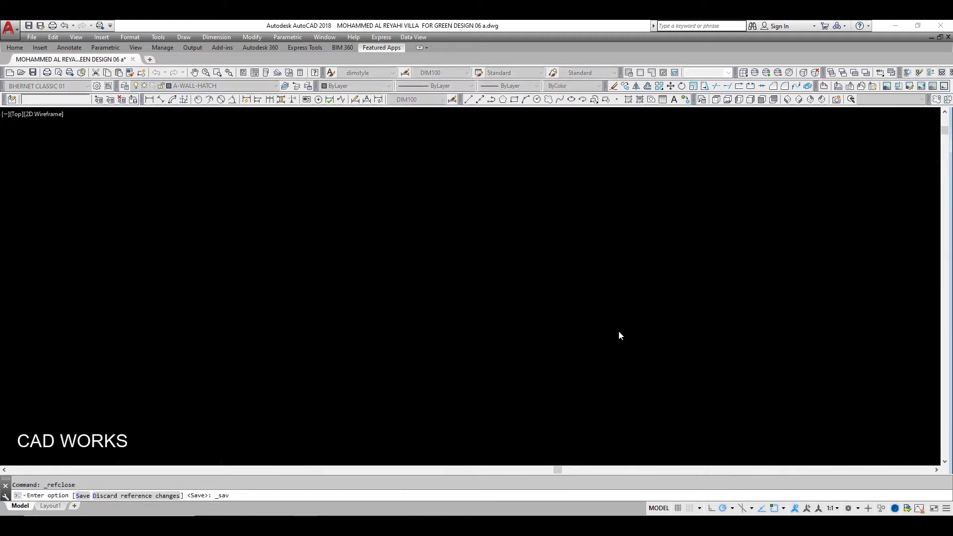
scroll(566, 268, up, 4)
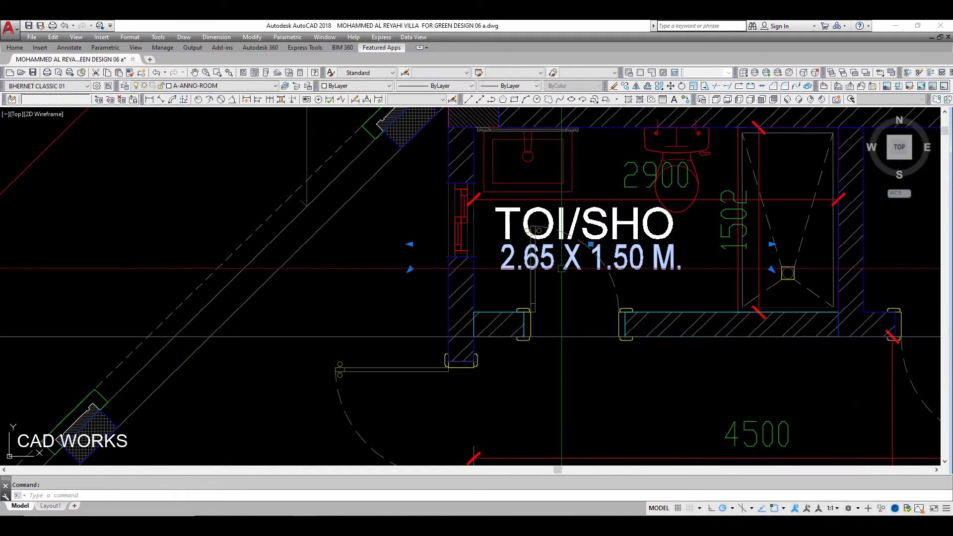
double_click(554, 263)
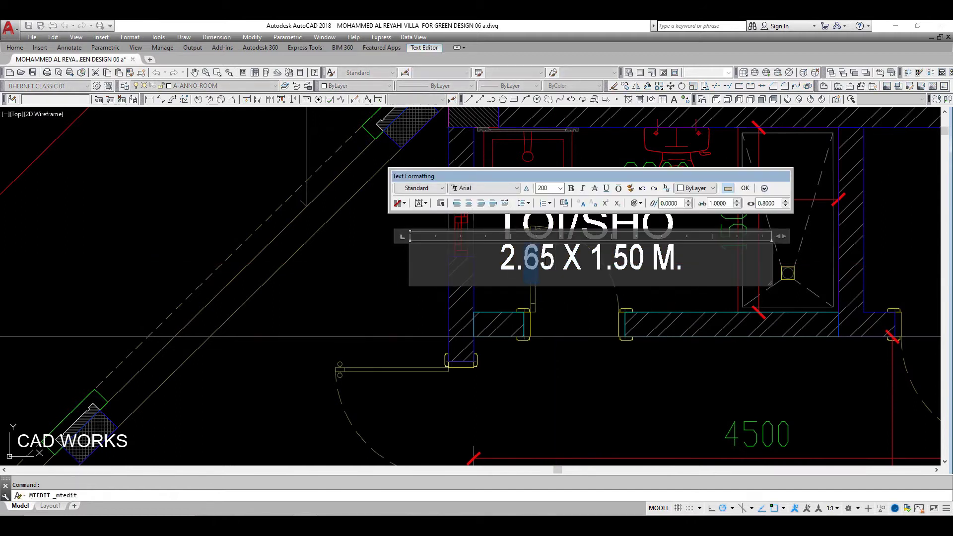
text(90)
click(574, 367)
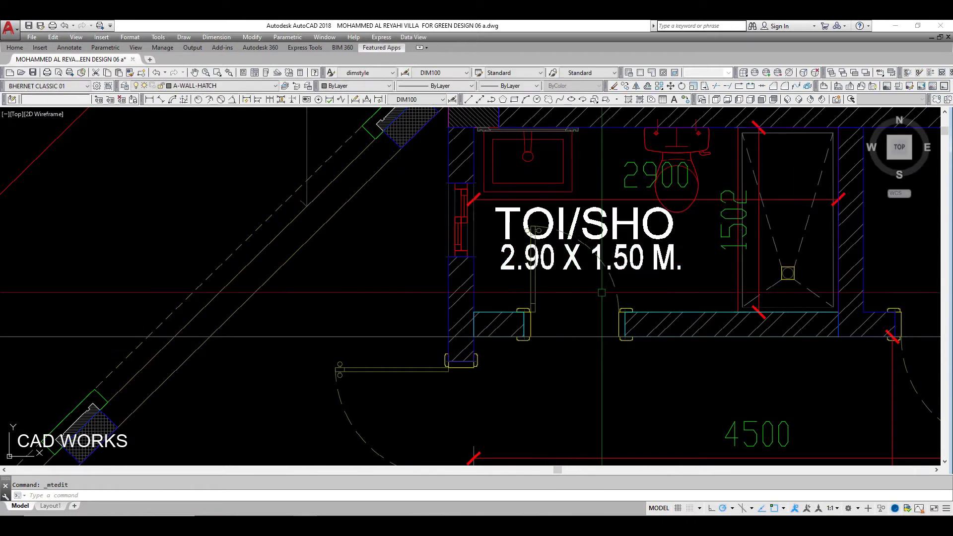
scroll(574, 367, down, 6)
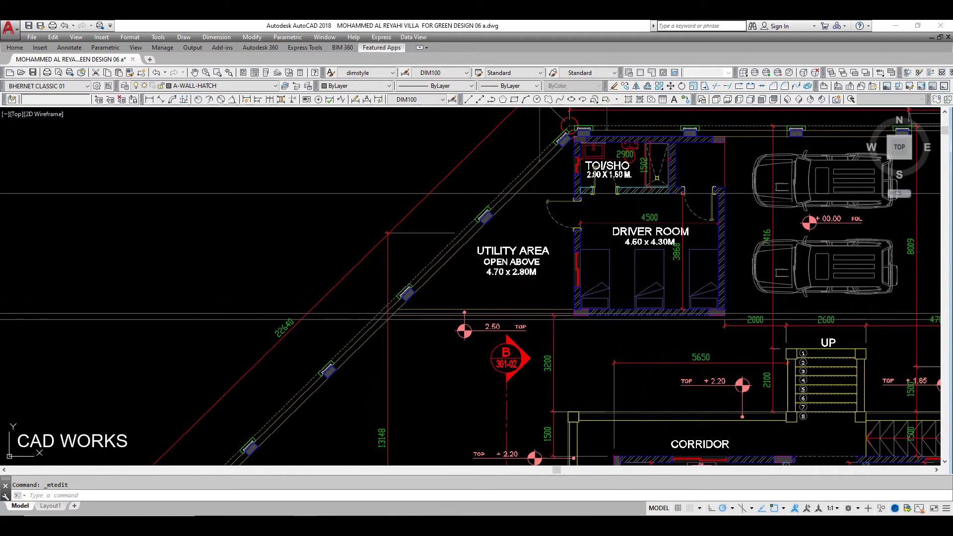
Select the UTILITY AREA label and begin moving it from a base point.
click(516, 260)
key(m)
key(space)
scroll(516, 280, up, 4)
click(516, 281)
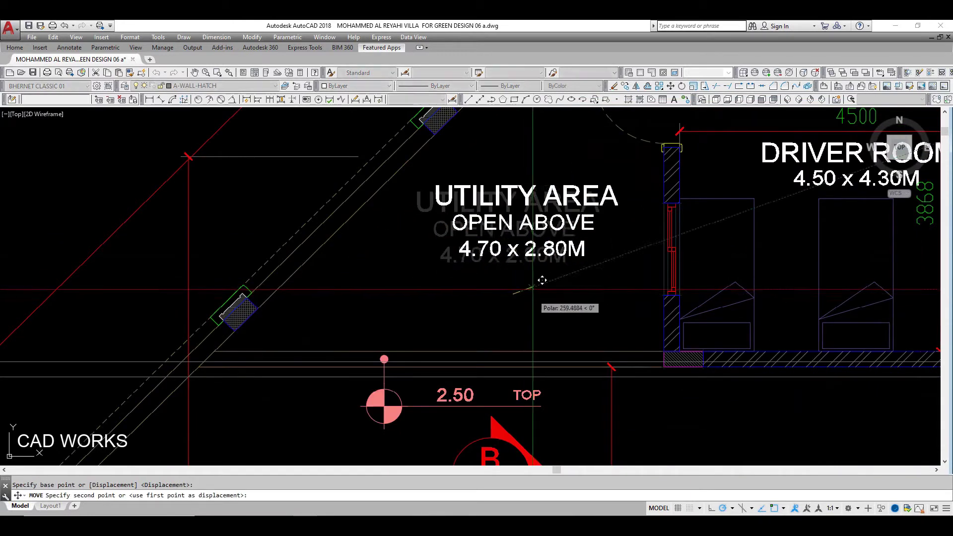
scroll(519, 278, down, 4)
middle_drag(519, 278, 531, 250)
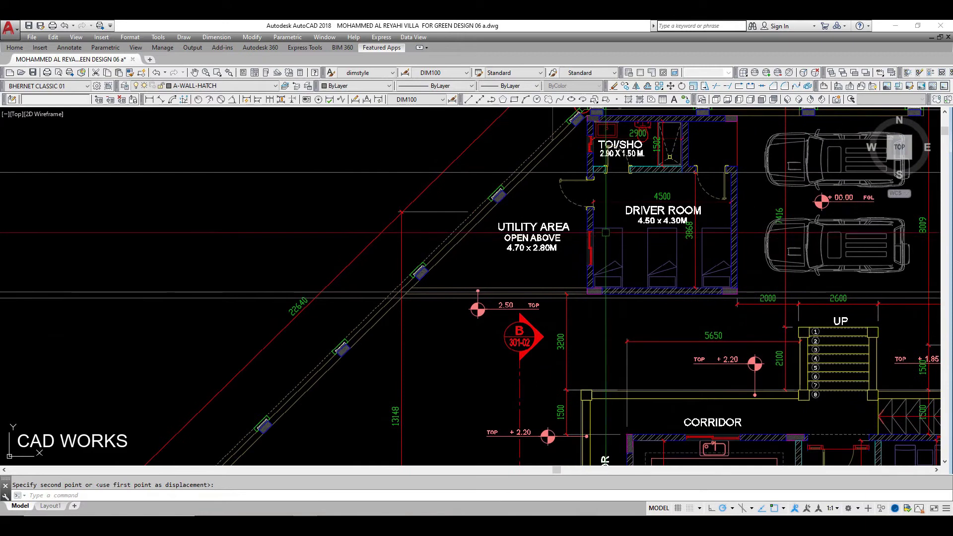
Cancel the stray command and navigate to the driver room's lower-left outer corner.
scroll(485, 304, down, 3)
scroll(513, 258, up, 3)
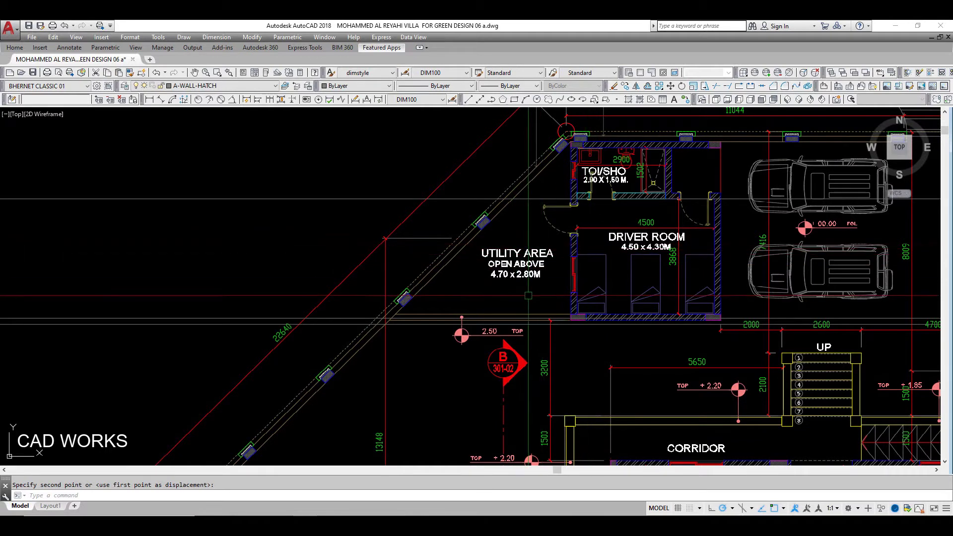
scroll(529, 296, up, 2)
text(xl)
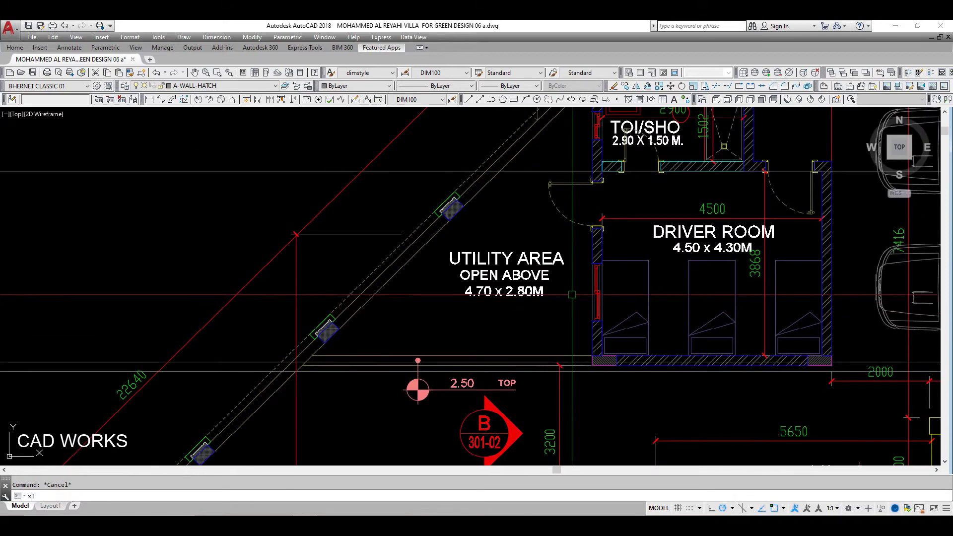
text(b)
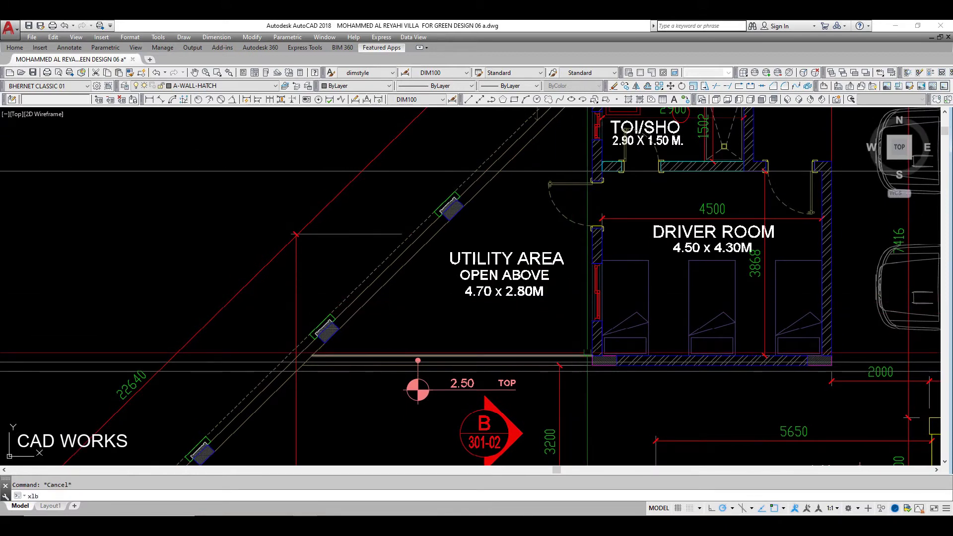
scroll(596, 255, down, 2)
key(Escape)
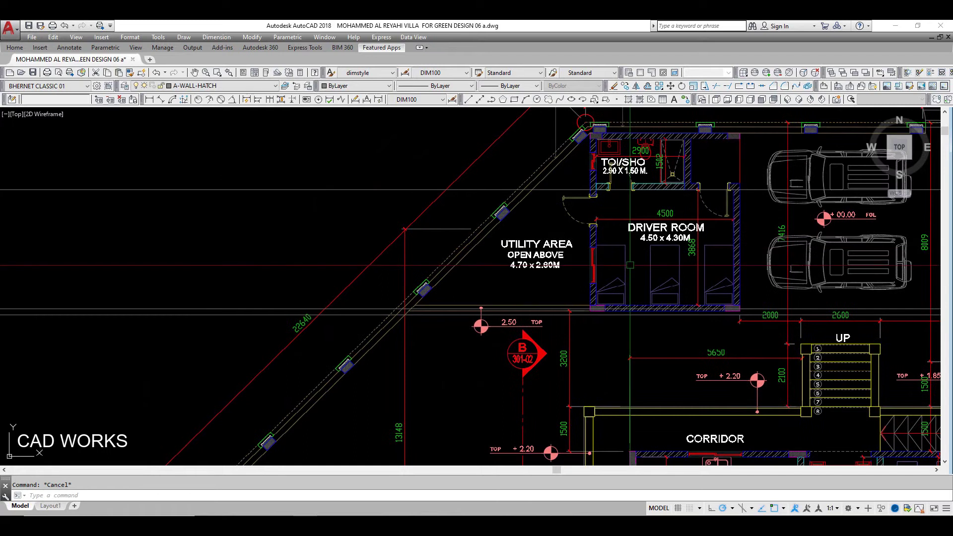
middle_drag(732, 280, 697, 286)
scroll(698, 287, down, 1)
scroll(484, 325, up, 1)
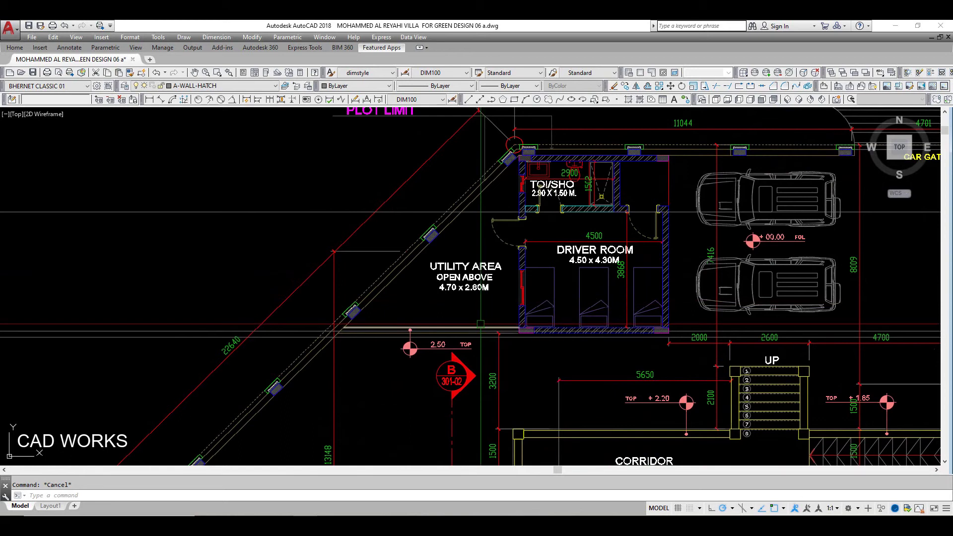
middle_drag(480, 323, 506, 289)
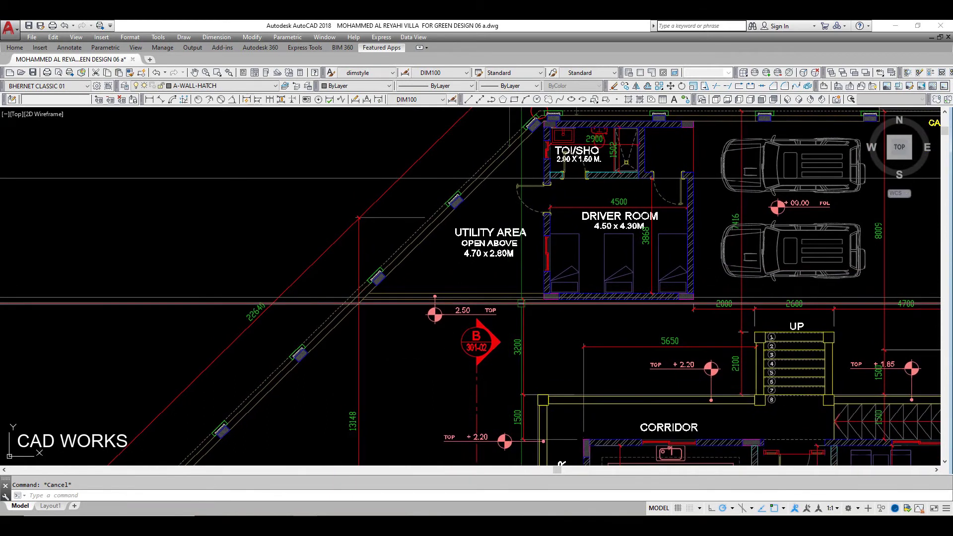
scroll(546, 297, up, 1)
Fix the vertical construction line at the driver room corner, then cancel a 1200 offset.
scroll(546, 297, up, 4)
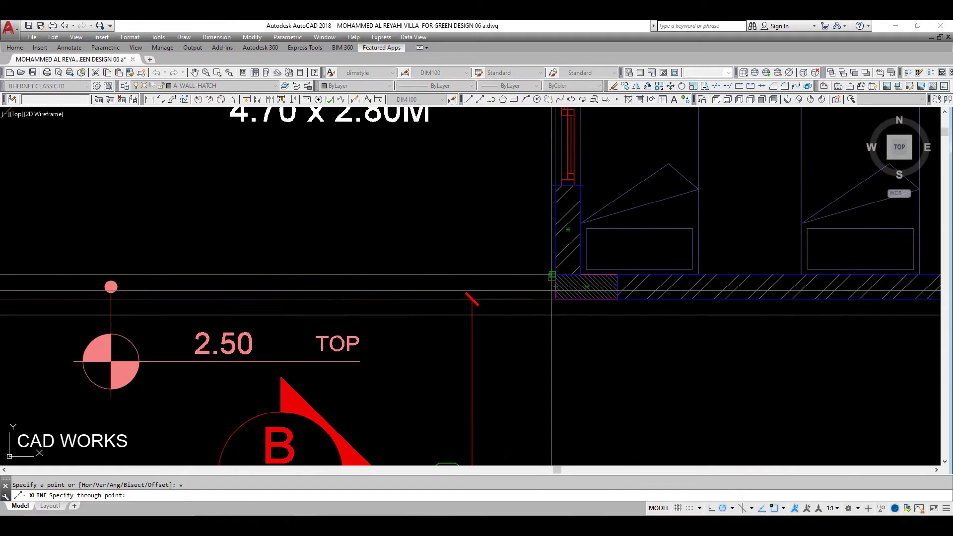
click(555, 274)
key(Return)
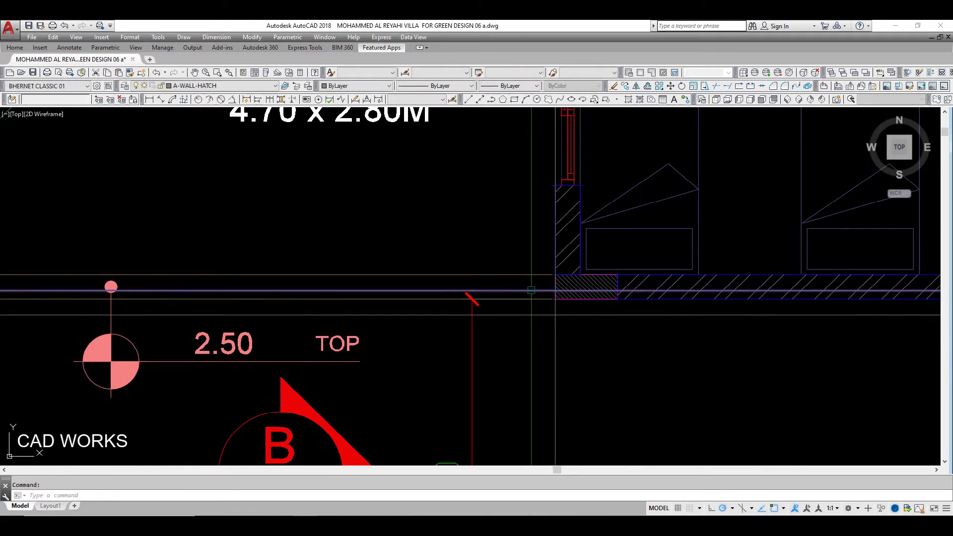
text(e)
key(Return)
scroll(580, 308, down, 6)
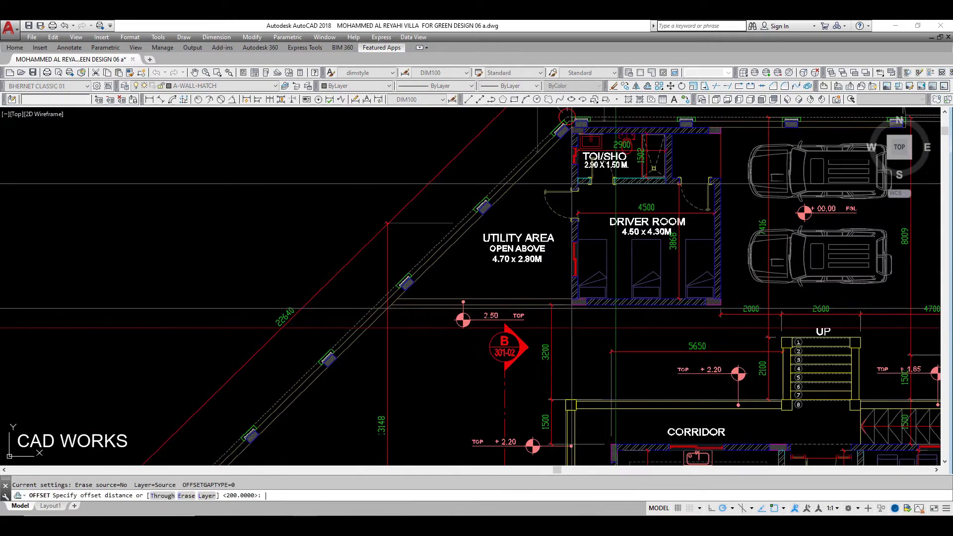
key(Return)
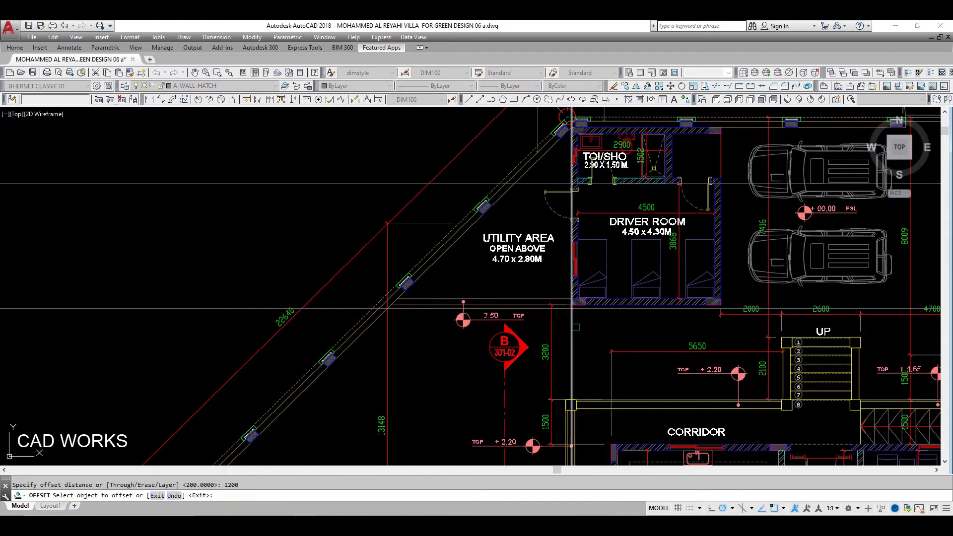
key(Escape)
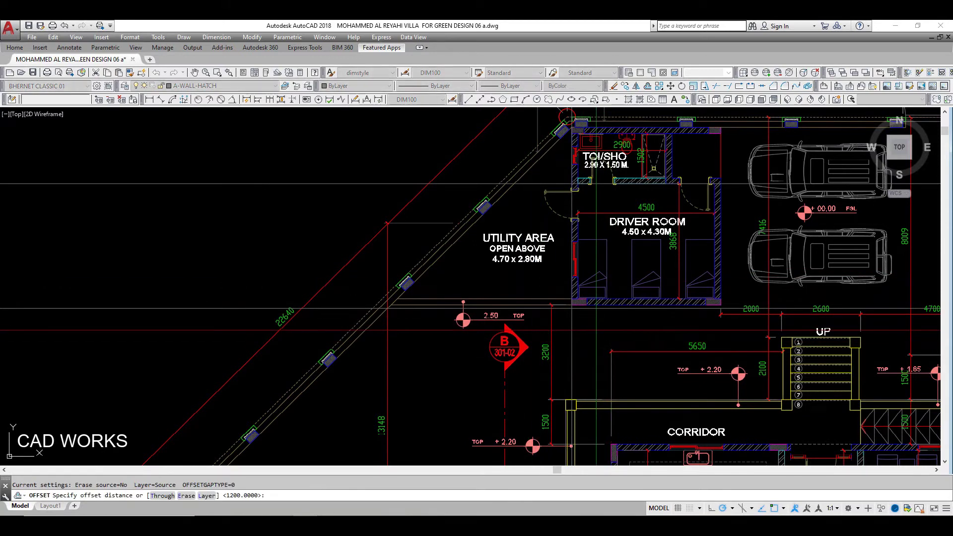
key(Escape)
Window-select the helper construction line and erase it.
click(614, 322)
middle_drag(681, 324, 554, 265)
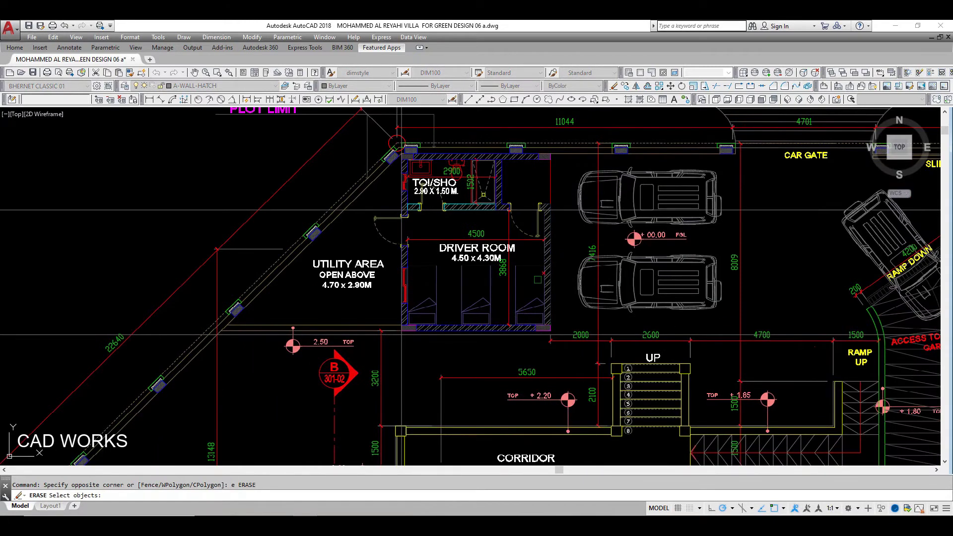
key(Return)
scroll(722, 241, down, 4)
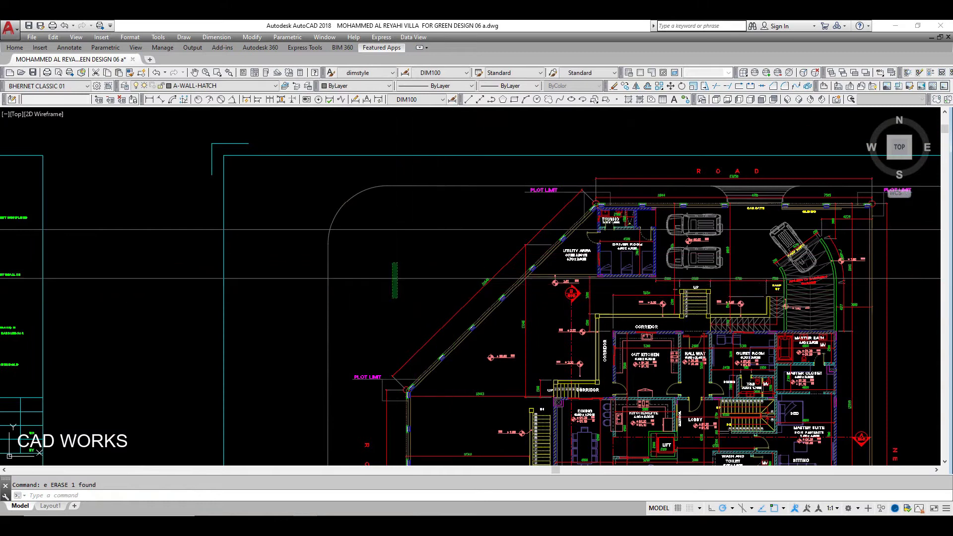
Confirm the two selected objects and zoom out over the driver room area.
click(390, 217)
key(Return)
scroll(631, 260, up, 3)
scroll(631, 259, up, 2)
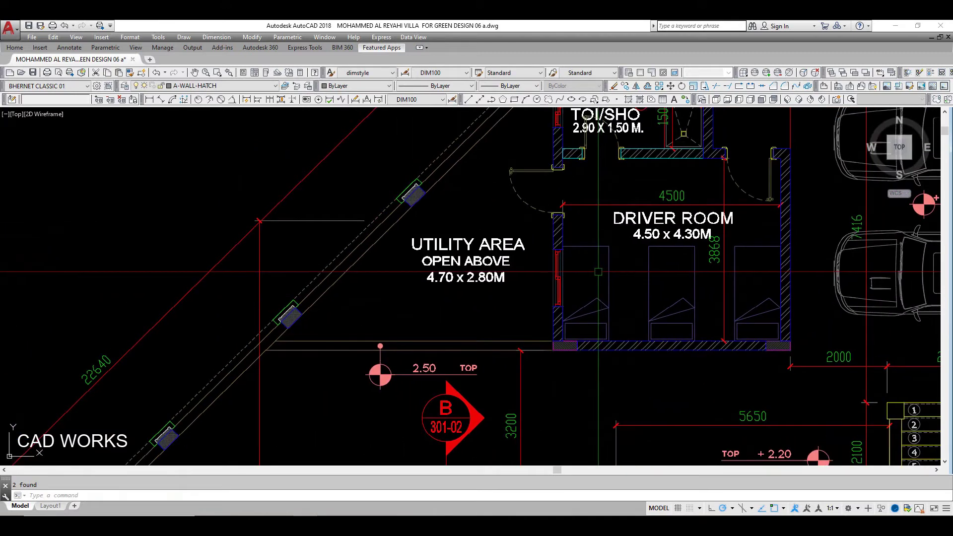
scroll(605, 332, down, 3)
scroll(535, 277, up, 2)
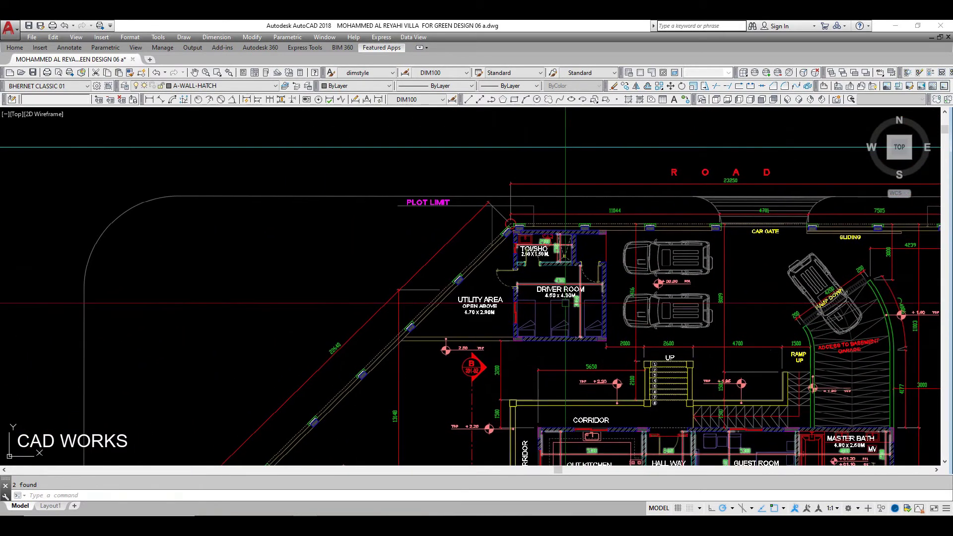
scroll(535, 277, up, 3)
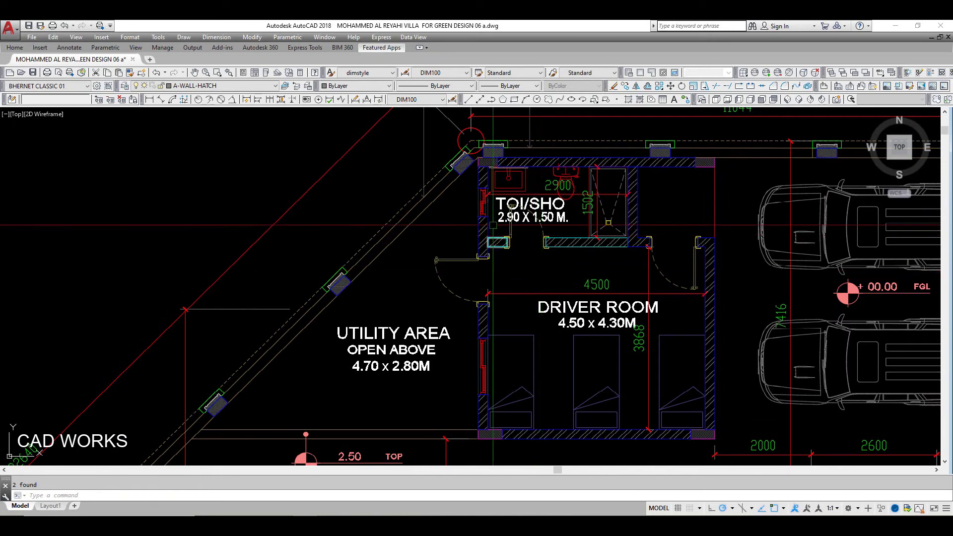
scroll(493, 225, up, 3)
scroll(484, 160, up, 2)
Window-select the revised driver room and toilet/shower walls and copy them to the clipboard.
click(484, 160)
scroll(484, 160, down, 2)
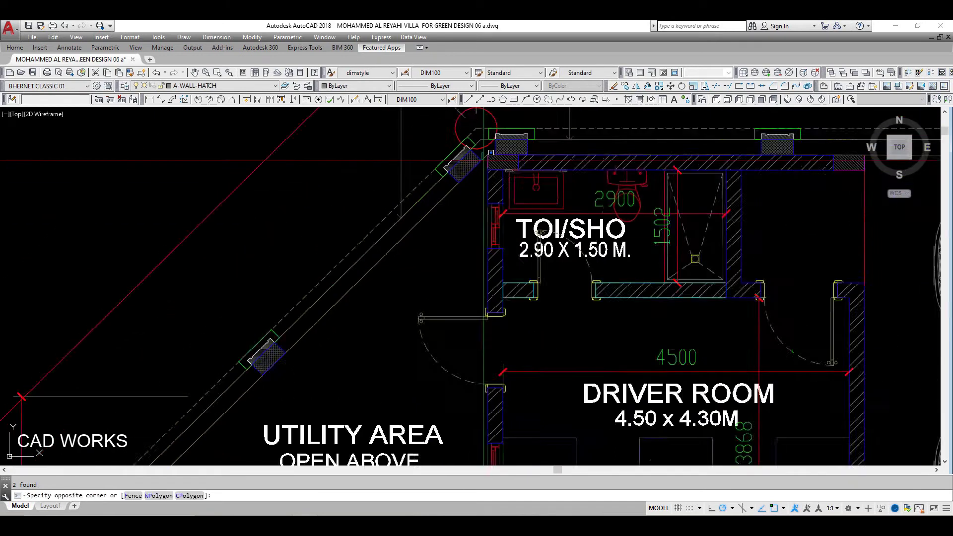
scroll(491, 152, down, 3)
scroll(489, 196, up, 2)
click(646, 347)
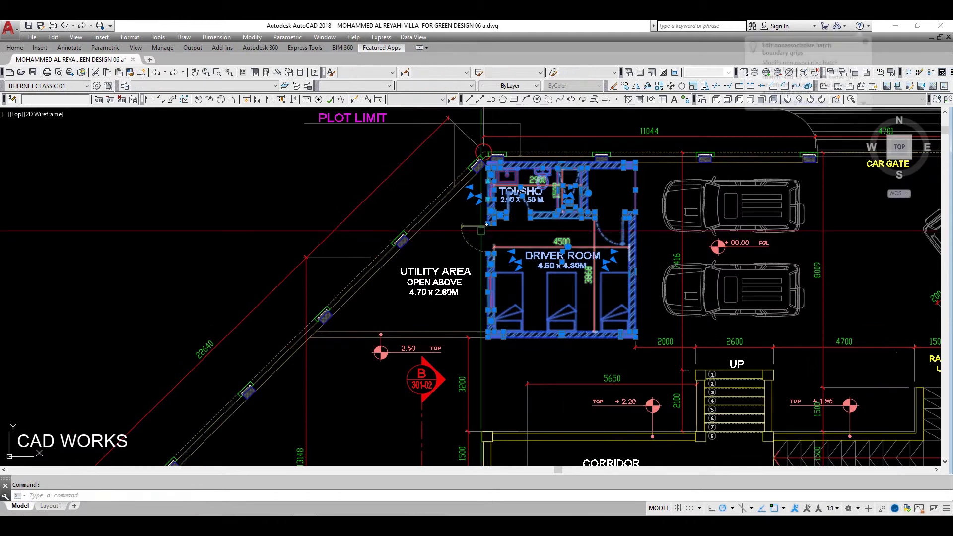
scroll(471, 221, up, 2)
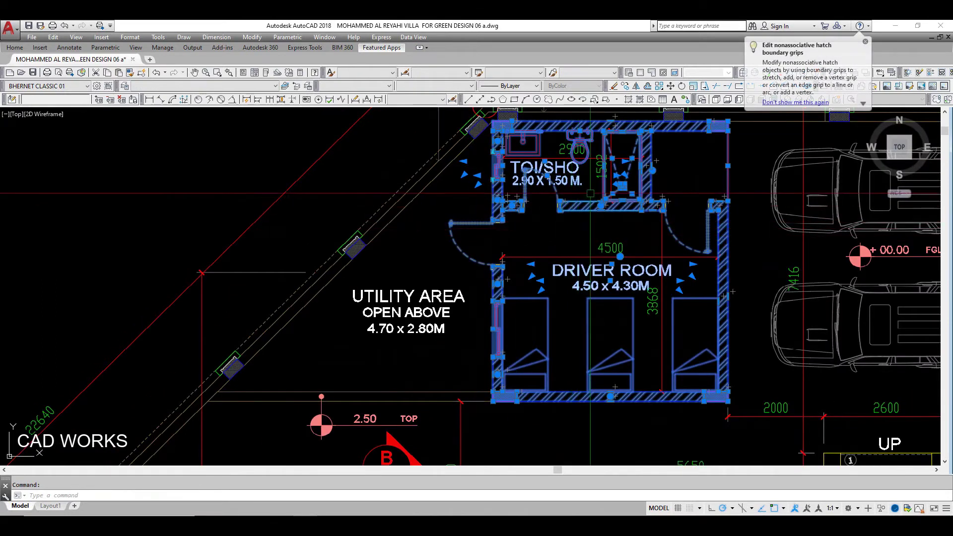
right_click(580, 222)
click(720, 262)
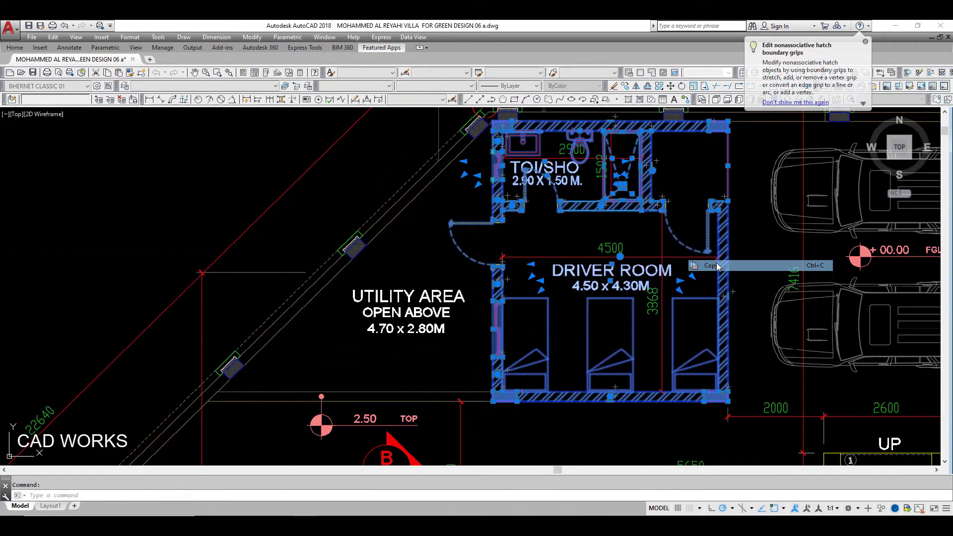
scroll(374, 341, down, 5)
scroll(375, 341, up, 2)
Crossing-select the whole villa floor plan and erase it.
middle_drag(375, 208, 375, 342)
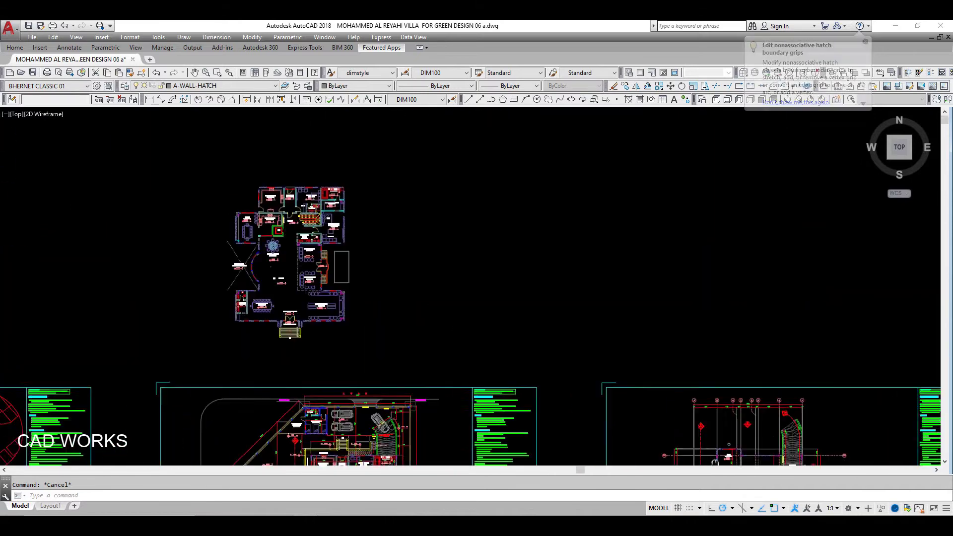
click(425, 358)
click(252, 213)
text(e)
key(Return)
Open the driver-room plan block on the elevations sheet for in-place editing.
mouse_move(209, 331)
middle_down()
mouse_move(317, 178)
mouse_move(404, 368)
mouse_move(584, 317)
middle_up()
middle_drag(759, 318, 502, 275)
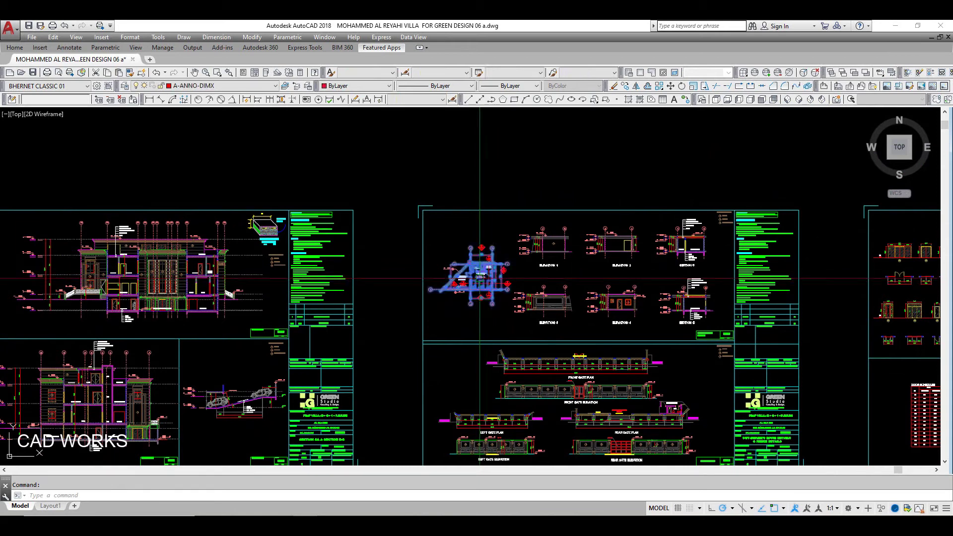
right_click(479, 279)
click(501, 261)
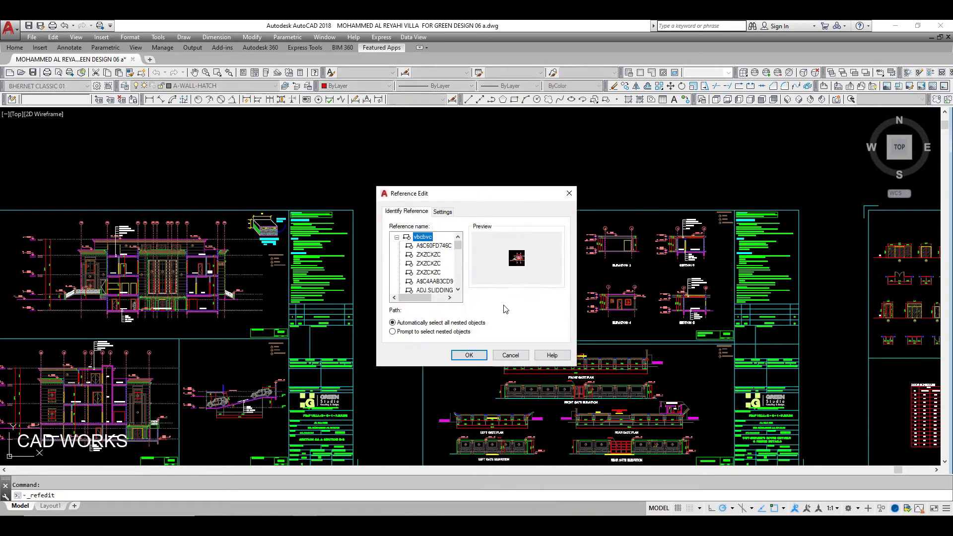
click(474, 355)
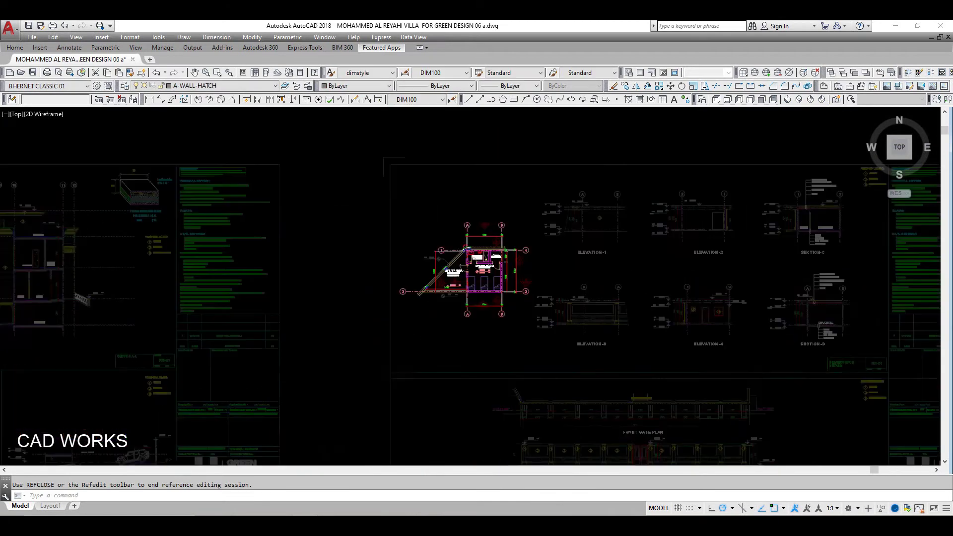
Start and cancel a line command while zooming in on the block's driver room.
scroll(533, 284, down, 2)
scroll(534, 285, down, 1)
text(l)
key(Return)
scroll(616, 261, up, 5)
scroll(616, 261, up, 3)
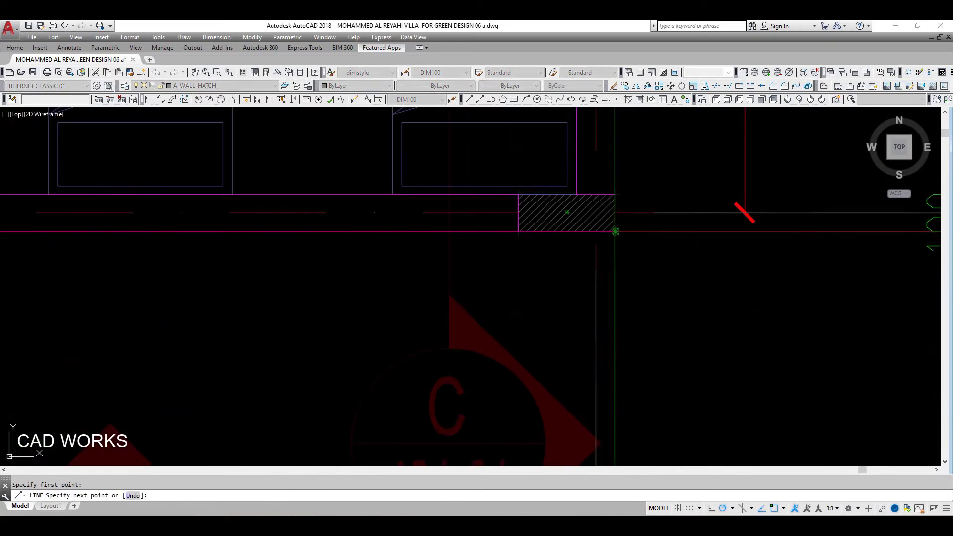
scroll(616, 231, down, 5)
key(Escape)
scroll(536, 229, up, 3)
scroll(516, 209, up, 3)
scroll(497, 199, up, 2)
scroll(481, 190, down, 2)
Delete the old driver room objects and paste the revised copy into the block.
click(481, 190)
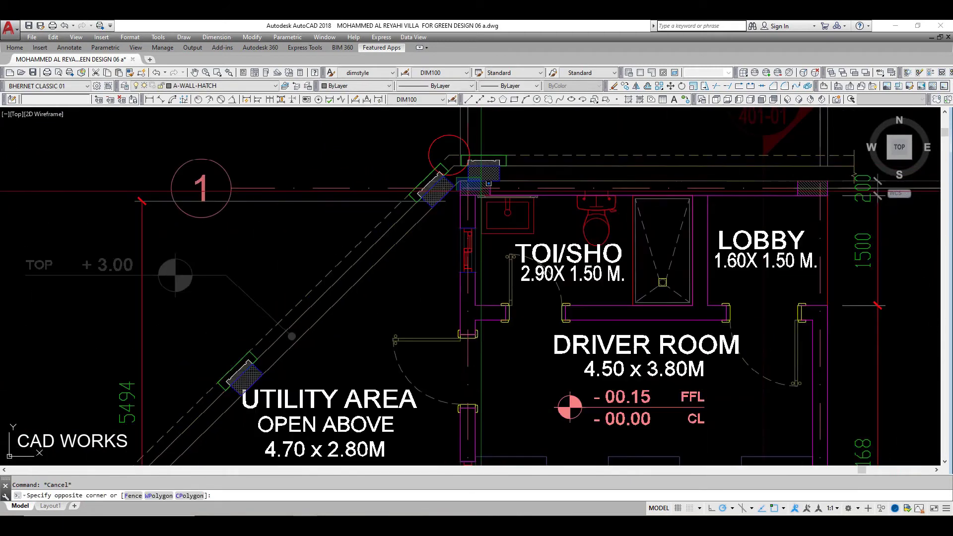
scroll(489, 183, down, 3)
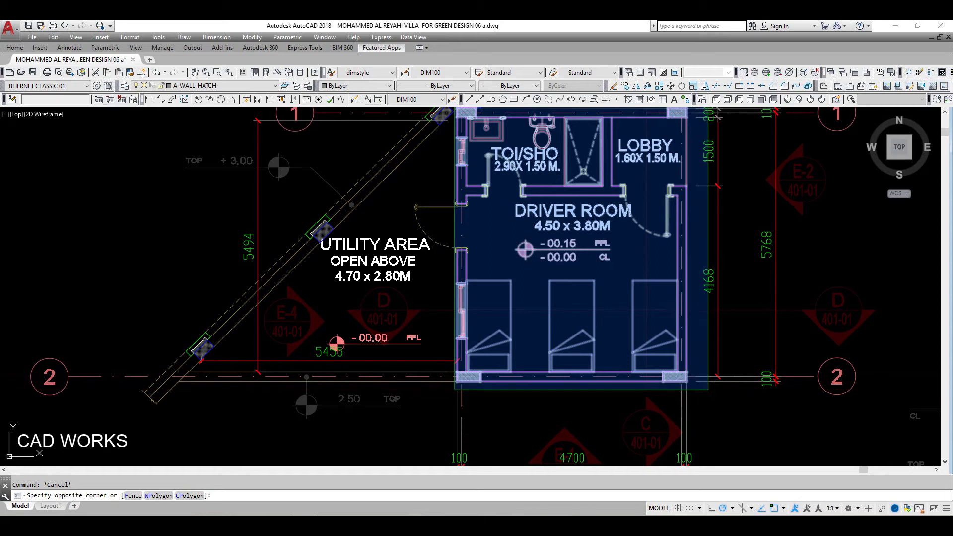
click(708, 390)
key(Delete)
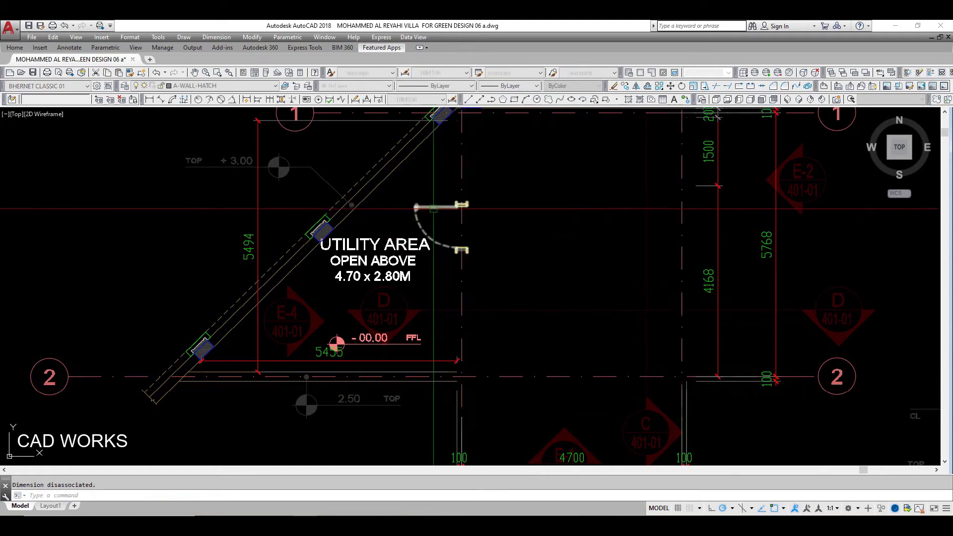
scroll(539, 319, down, 5)
key(ctrl+v)
Drop the pasted driver room on the sheet and move it from its wall corner.
middle_drag(473, 254, 490, 288)
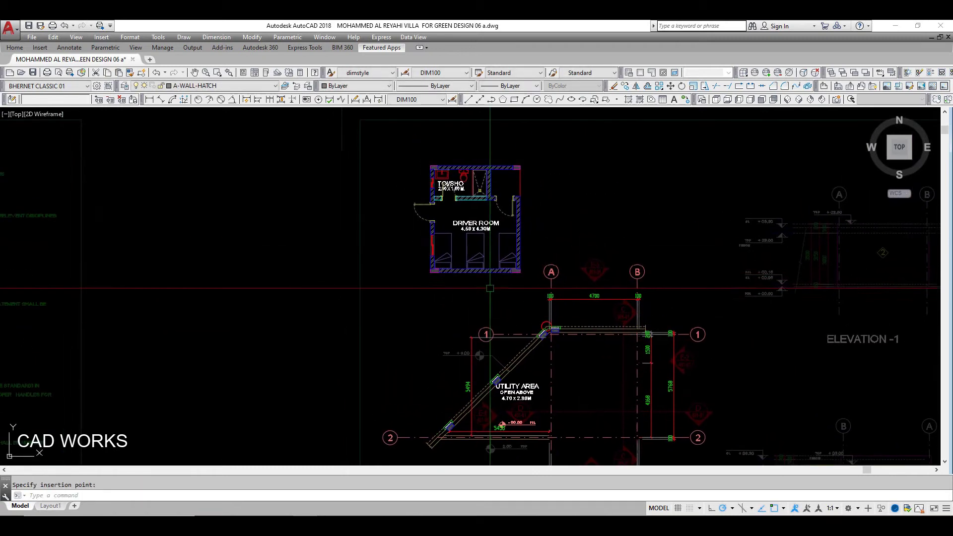
click(520, 271)
text(m)
key(Return)
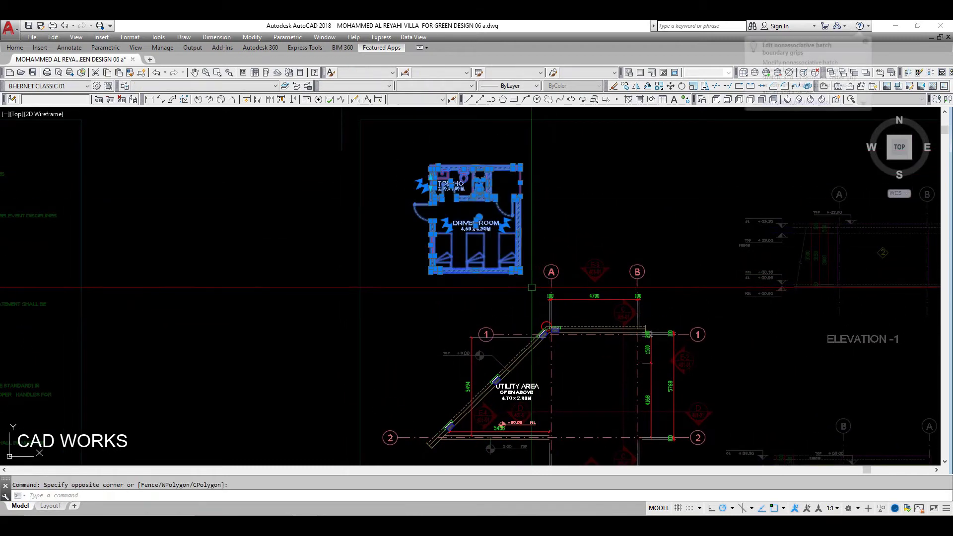
scroll(502, 268, up, 3)
scroll(492, 263, up, 5)
click(499, 297)
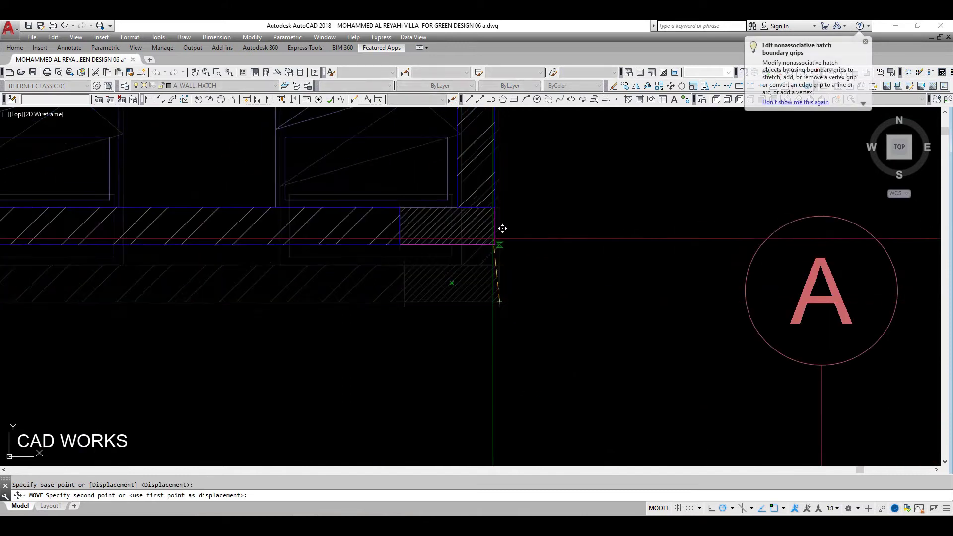
scroll(500, 228, down, 5)
Snap the room onto the wall corner on grid line B.
middle_drag(628, 389, 561, 224)
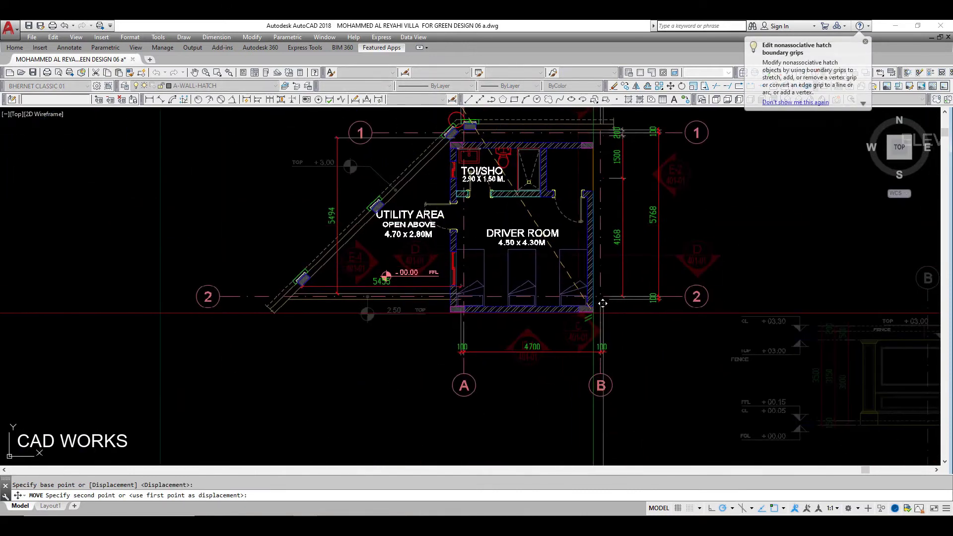
scroll(602, 285, up, 4)
middle_drag(618, 262, 602, 192)
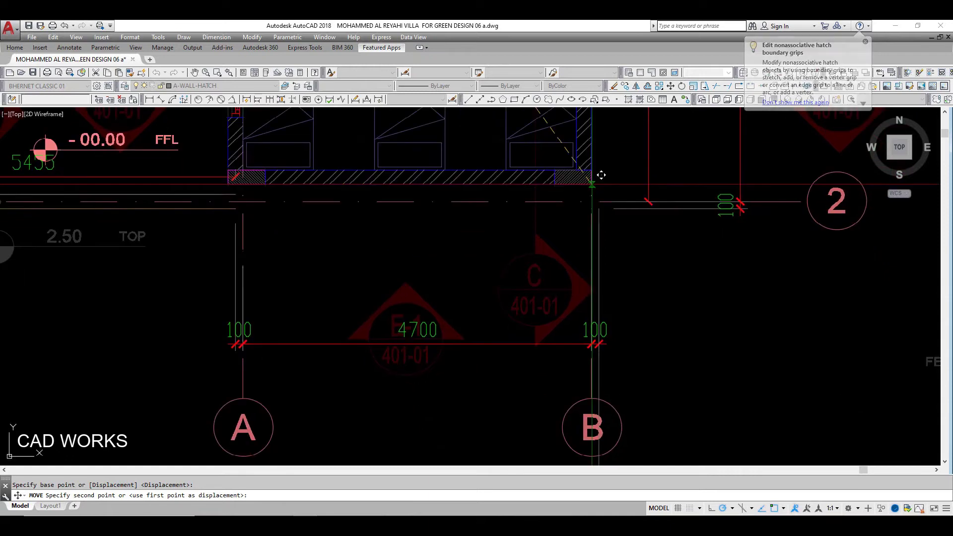
scroll(609, 199, up, 2)
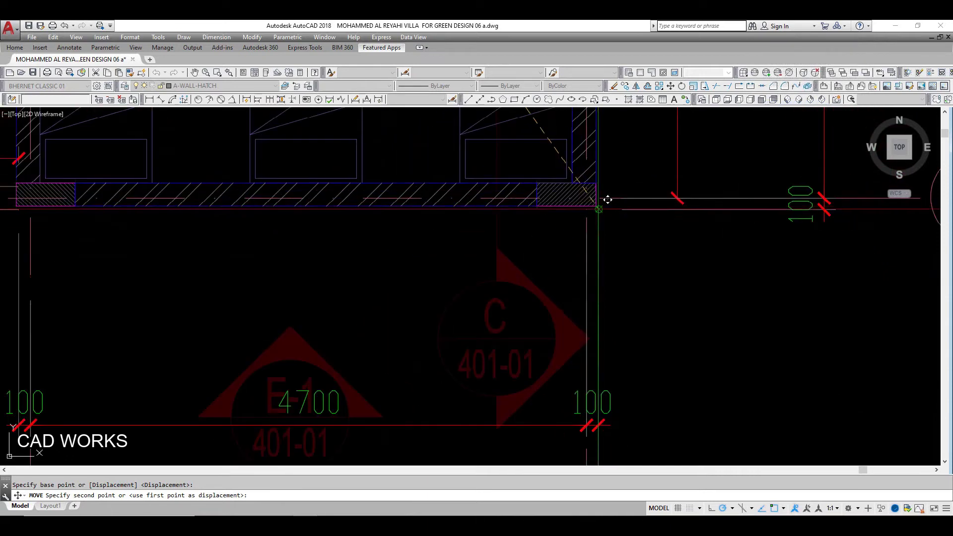
scroll(607, 207, up, 2)
click(607, 203)
scroll(638, 318, down, 8)
scroll(546, 278, up, 5)
middle_drag(596, 238, 601, 288)
scroll(609, 289, up, 4)
Finish the move and inspect the driver room size label without changing it.
key(Escape)
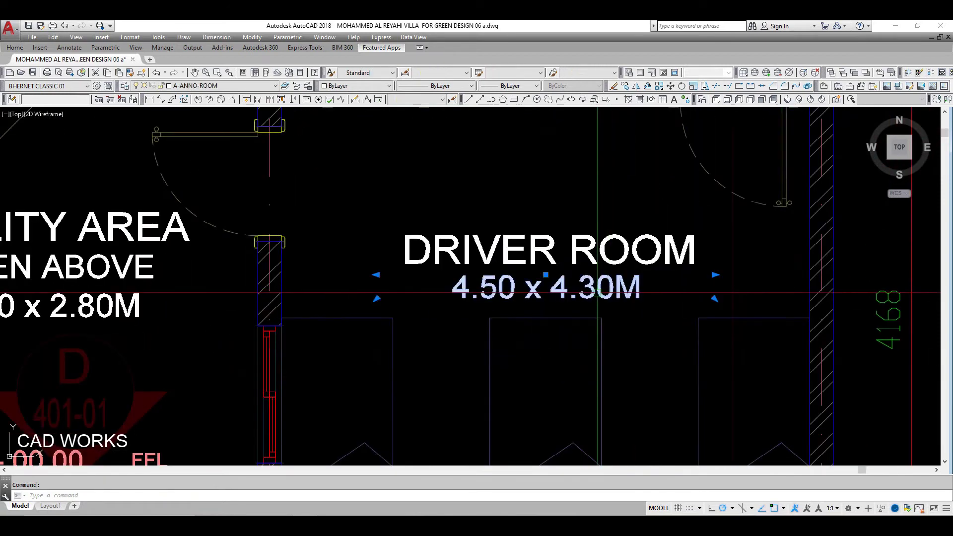
double_click(595, 290)
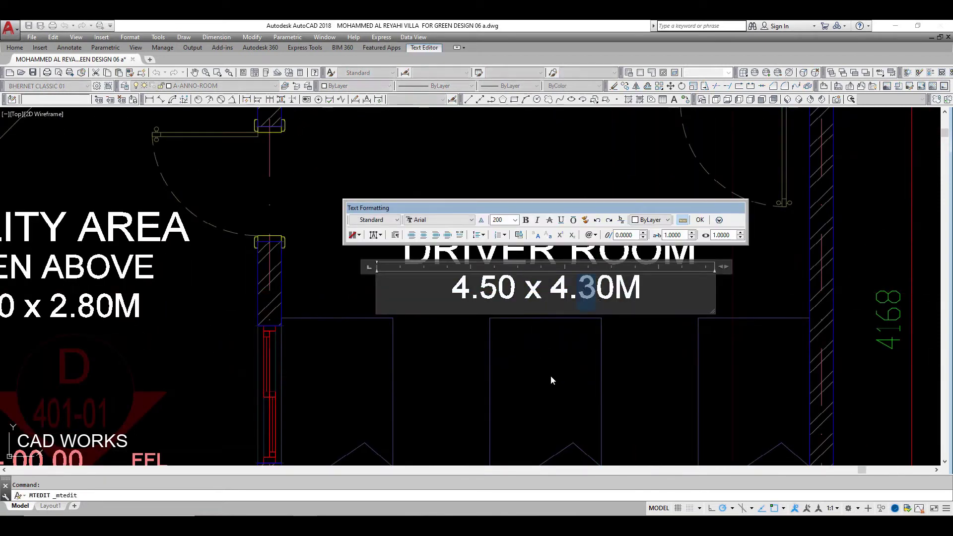
key(Escape)
scroll(561, 298, down, 3)
scroll(561, 298, down, 3)
scroll(571, 298, up, 4)
scroll(571, 298, up, 2)
Add linear dimensions for the driver room: 4500 width and 3868 height.
text(d)
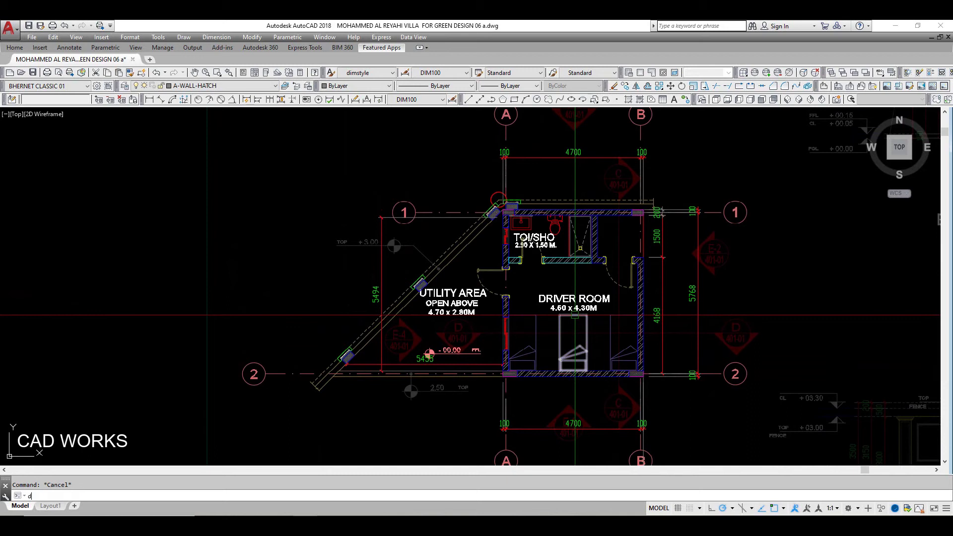
key(Return)
scroll(524, 310, up, 2)
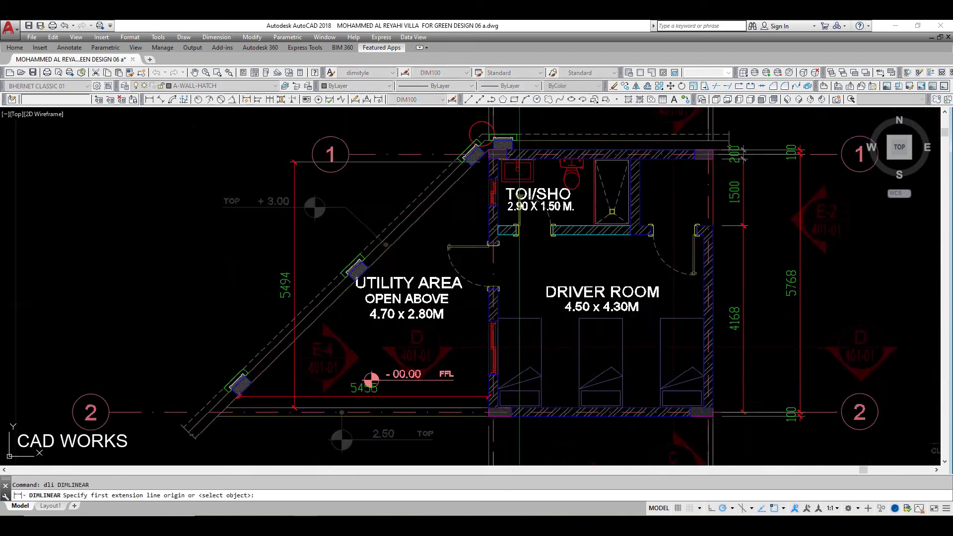
scroll(524, 310, up, 2)
click(815, 303)
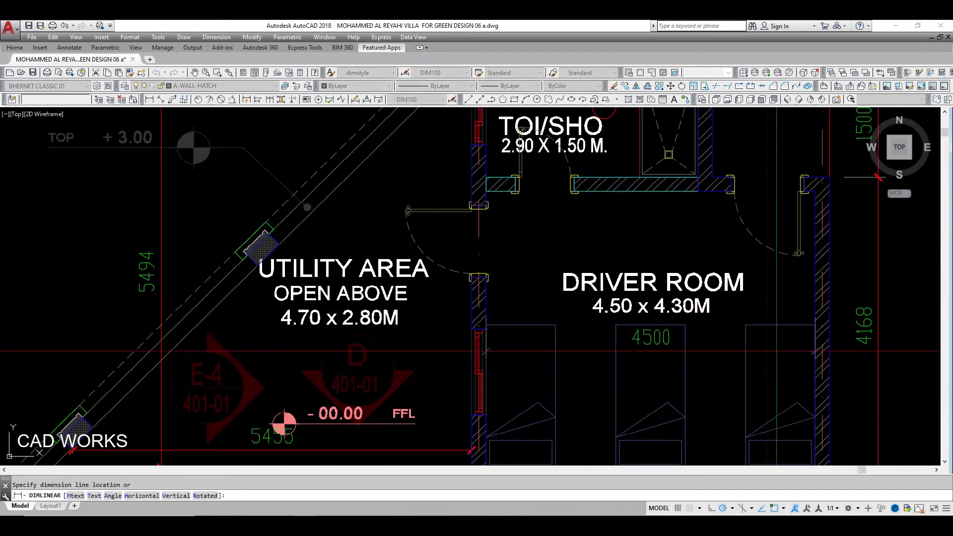
click(640, 348)
key(Return)
middle_drag(641, 347, 541, 274)
click(650, 395)
click(651, 118)
click(629, 268)
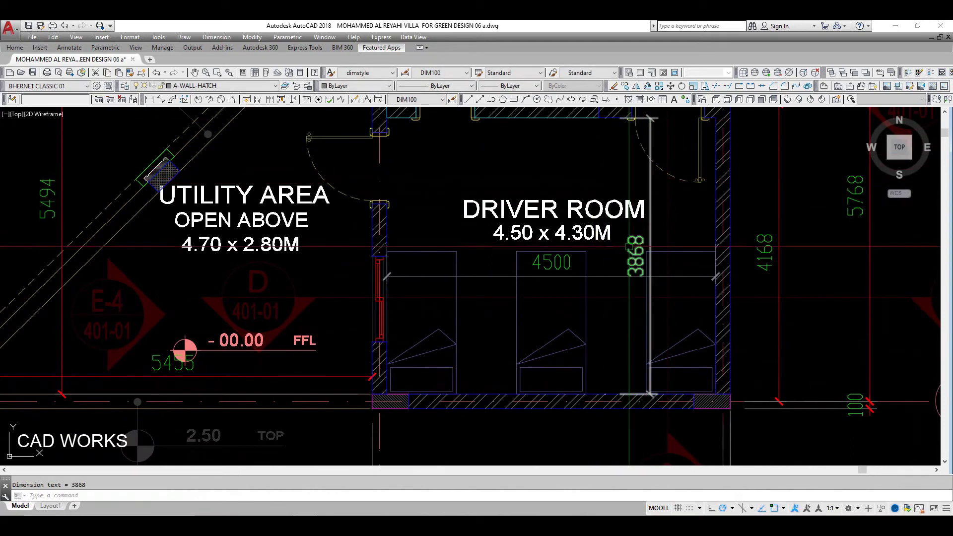
Change the driver room label to read 4.50 x 3.80M and start MATCHPROP.
double_click(582, 234)
text(8)
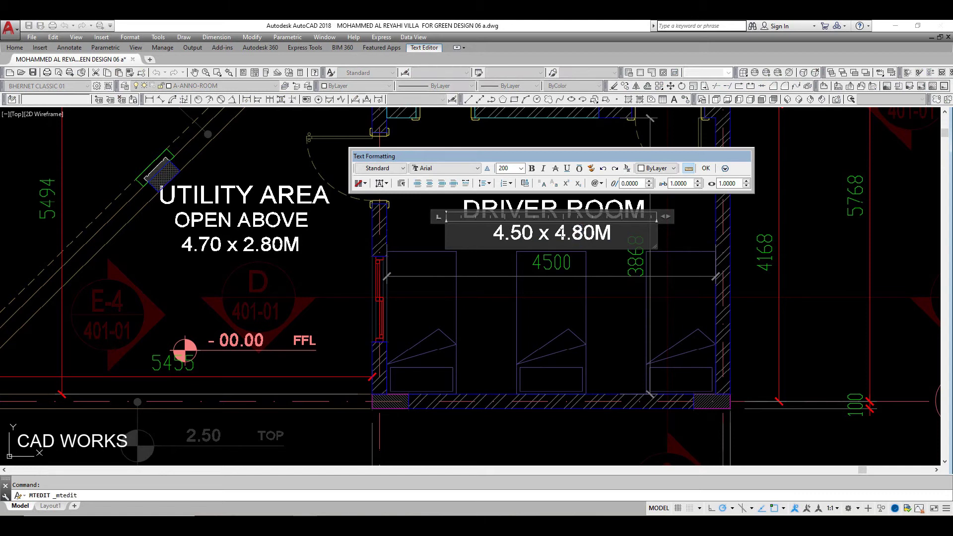
text(3)
click(601, 298)
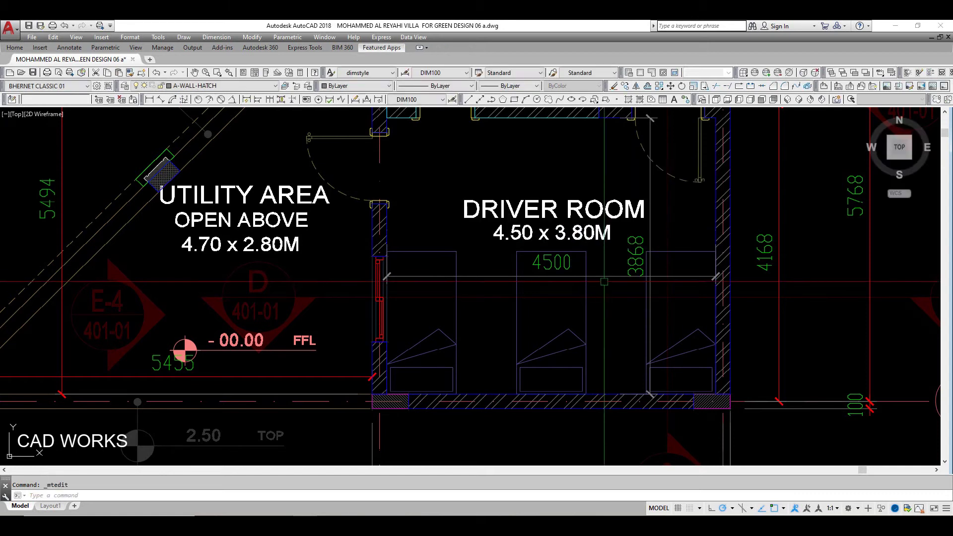
scroll(601, 298, down, 2)
middle_drag(679, 334, 643, 243)
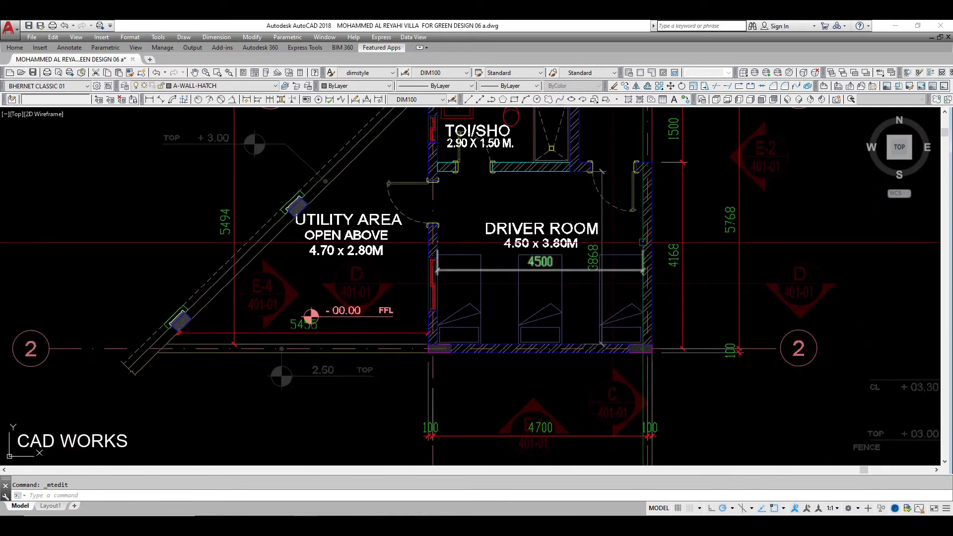
text(ea)
key(Return)
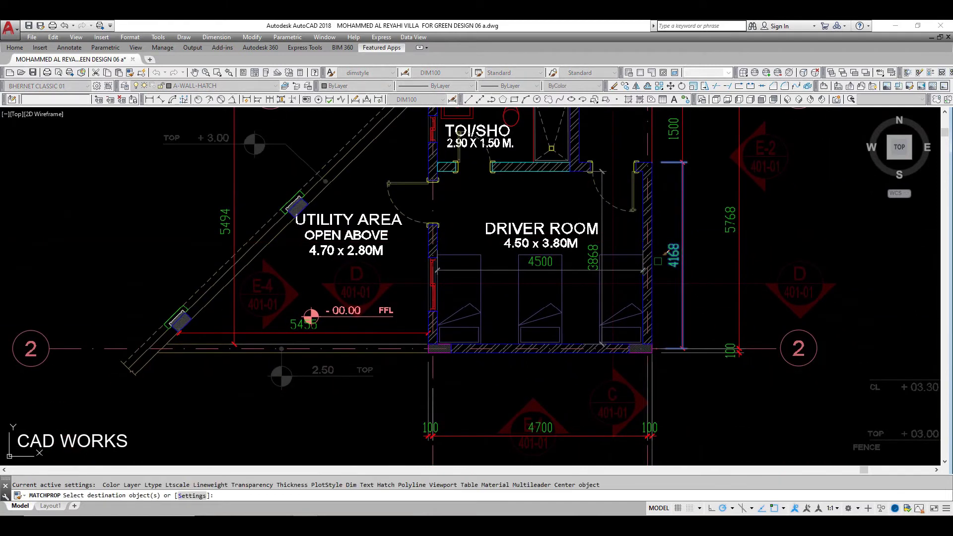
Apply the matched dimension properties to the 4168 dimension.
click(674, 256)
key(Return)
scroll(616, 249, down, 3)
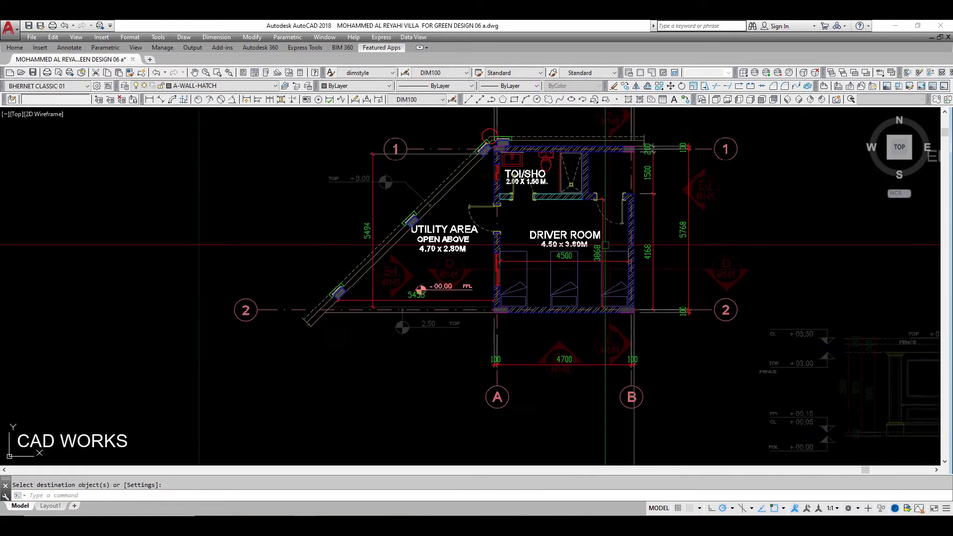
scroll(616, 270, up, 3)
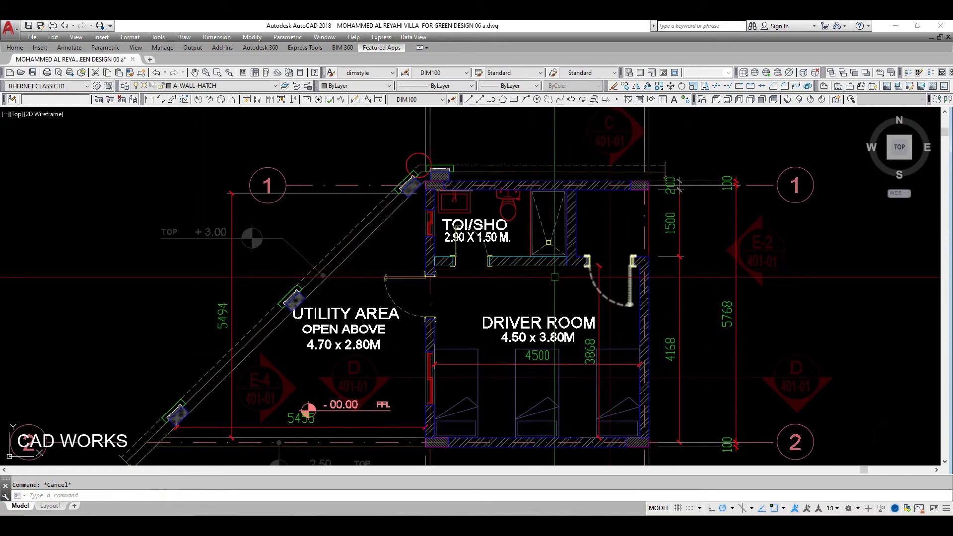
middle_drag(511, 282, 594, 290)
Add a 2900 linear dimension across the toilet/shower width between its wall corners.
text(li)
key(Return)
scroll(531, 261, up, 4)
click(494, 242)
click(833, 247)
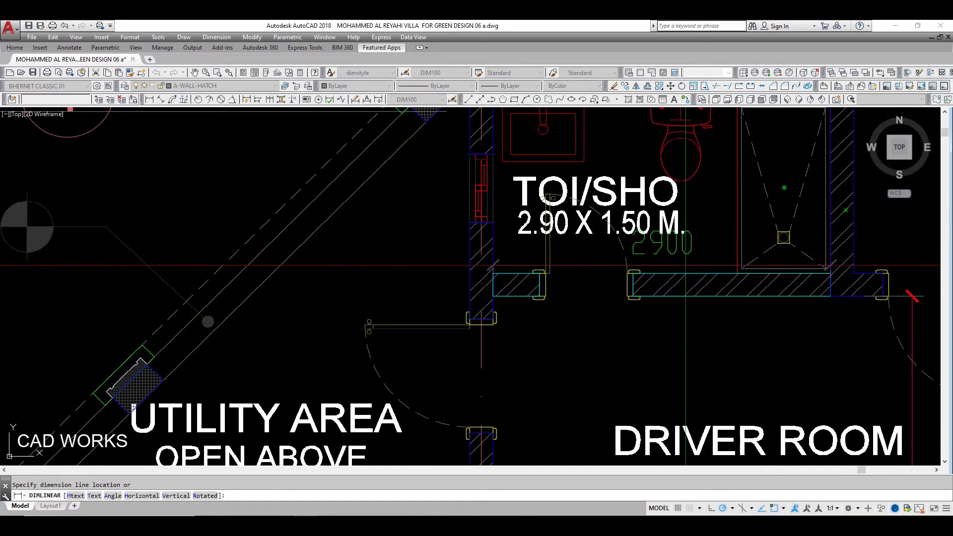
scroll(693, 169, up, 2)
click(694, 329)
Dimension the shower's side vertically and grip-adjust the dimension to read 1502.
key(Return)
scroll(693, 329, down, 4)
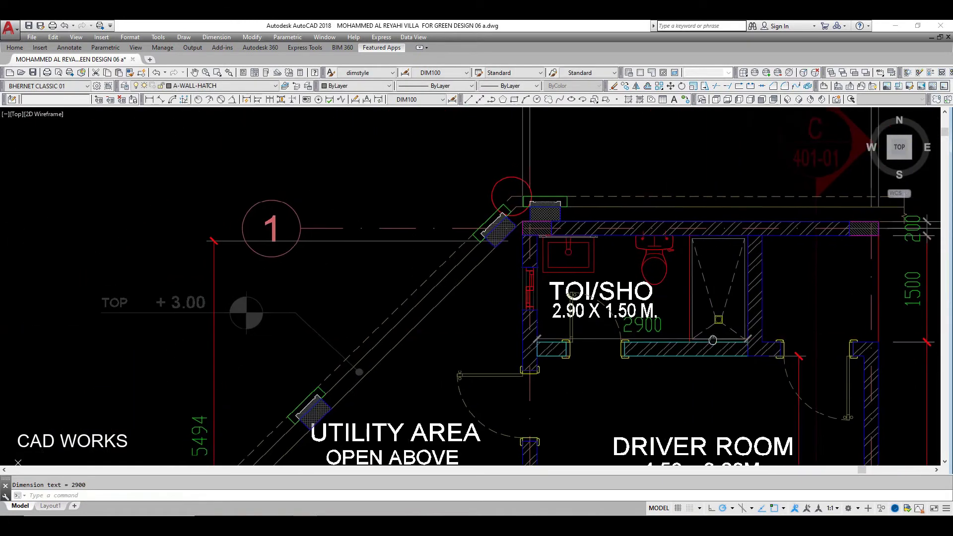
scroll(769, 351, up, 4)
click(768, 351)
scroll(735, 338, down, 2)
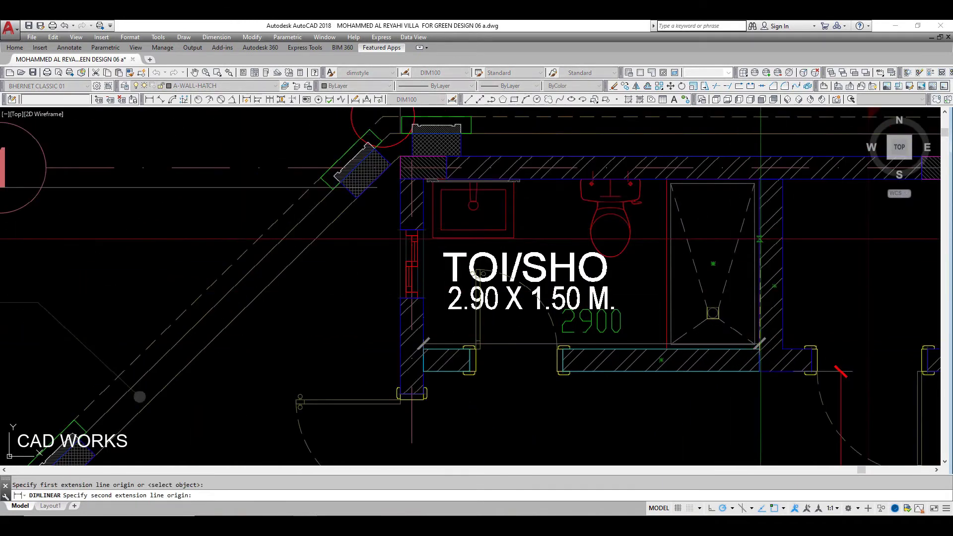
click(760, 184)
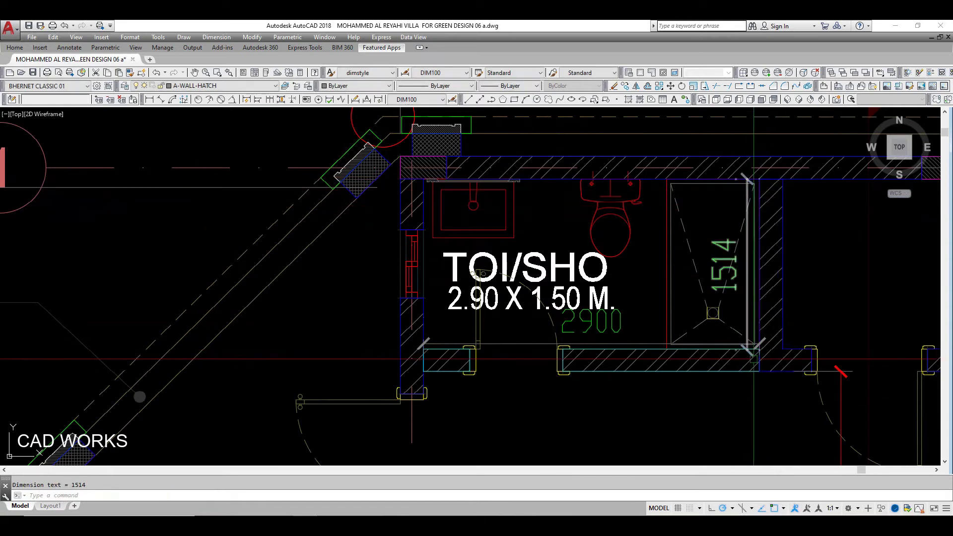
click(731, 278)
scroll(751, 361, up, 2)
scroll(755, 330, up, 5)
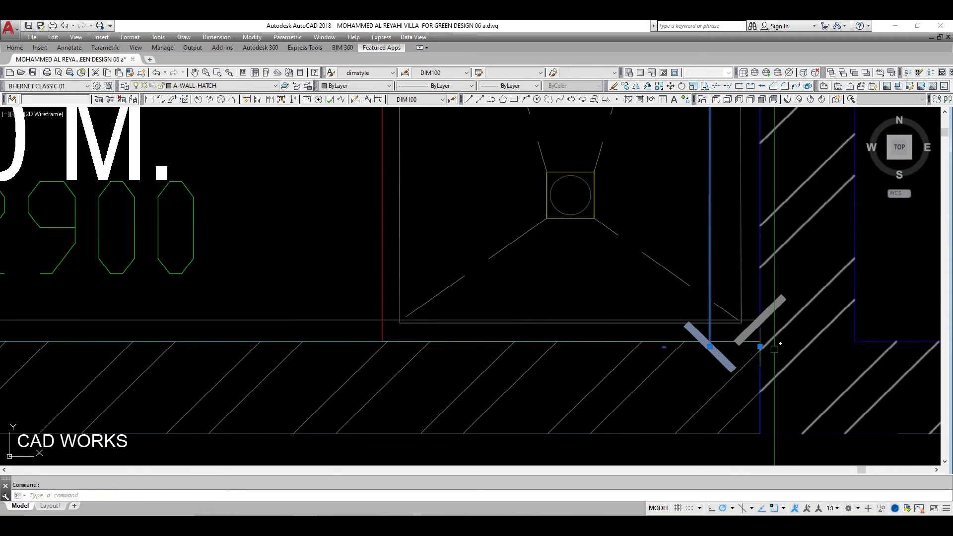
click(751, 346)
scroll(750, 337, down, 3)
scroll(724, 255, down, 2)
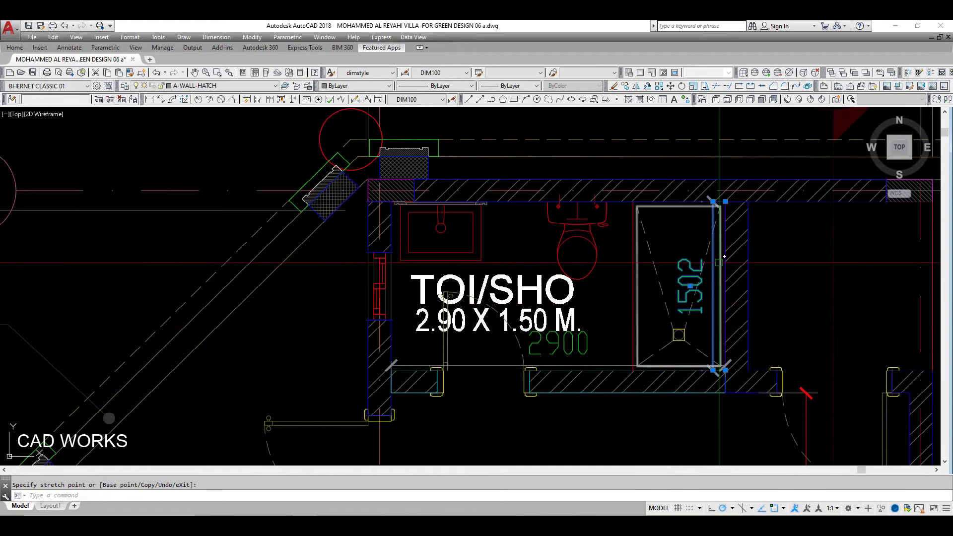
scroll(730, 199, up, 4)
scroll(730, 198, down, 5)
key(Escape)
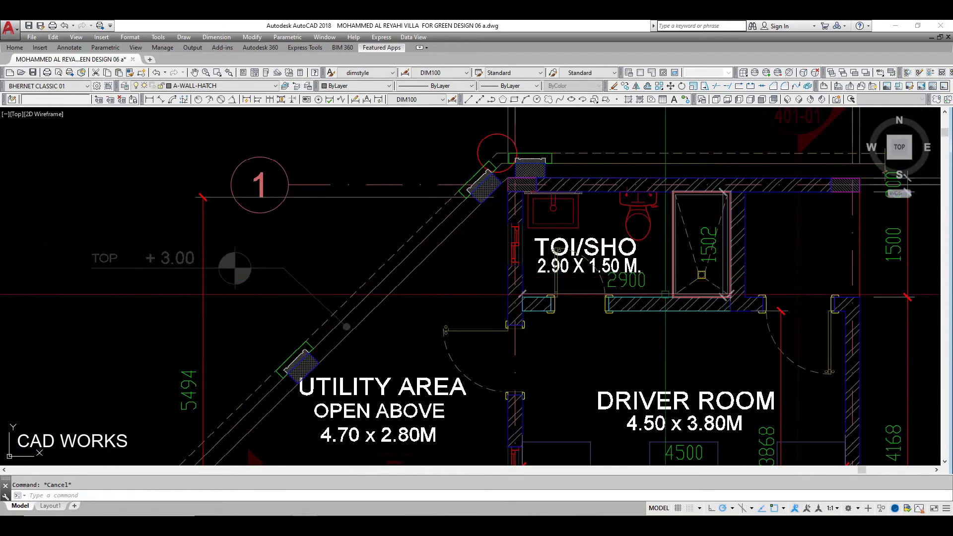
Move the 2.90 X 1.50 M. room label slightly higher.
click(613, 253)
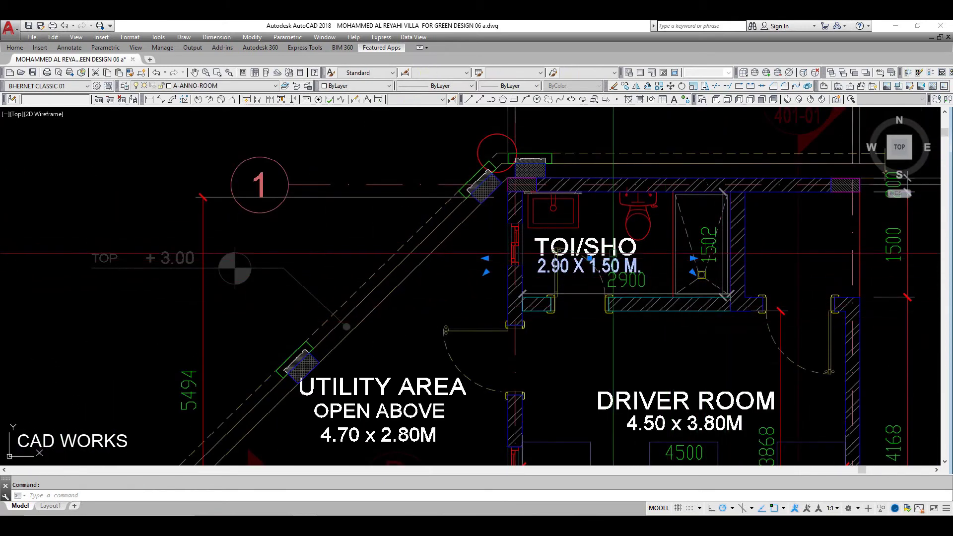
key(m)
click(603, 332)
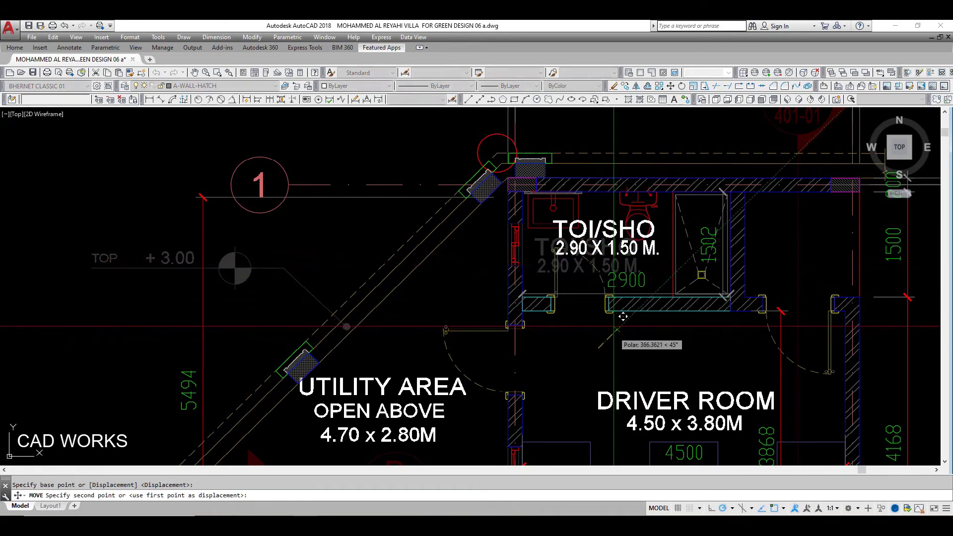
click(622, 314)
Grip-stretch the 2900 and 1502 dimension lines to sit against the walls.
click(625, 294)
scroll(719, 297, up, 3)
click(746, 290)
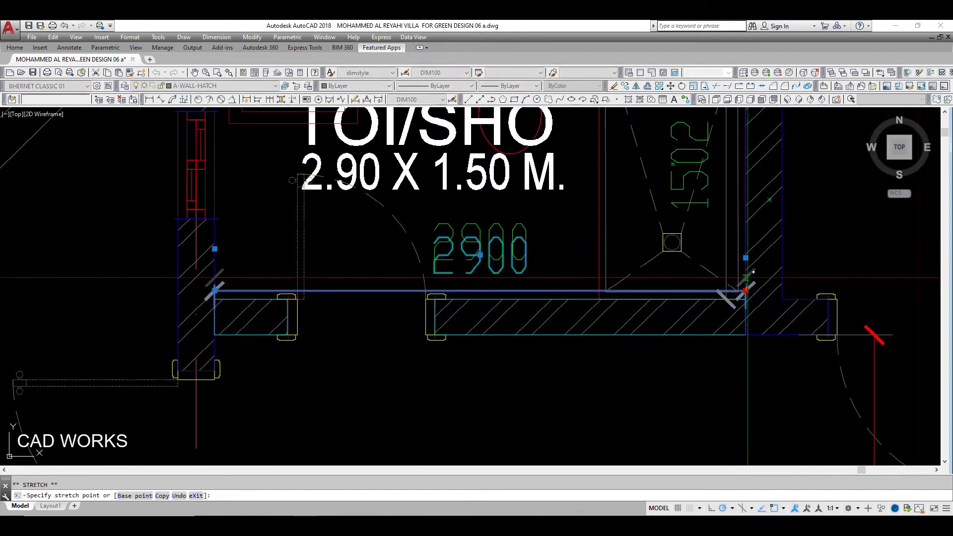
scroll(705, 264, down, 2)
click(707, 224)
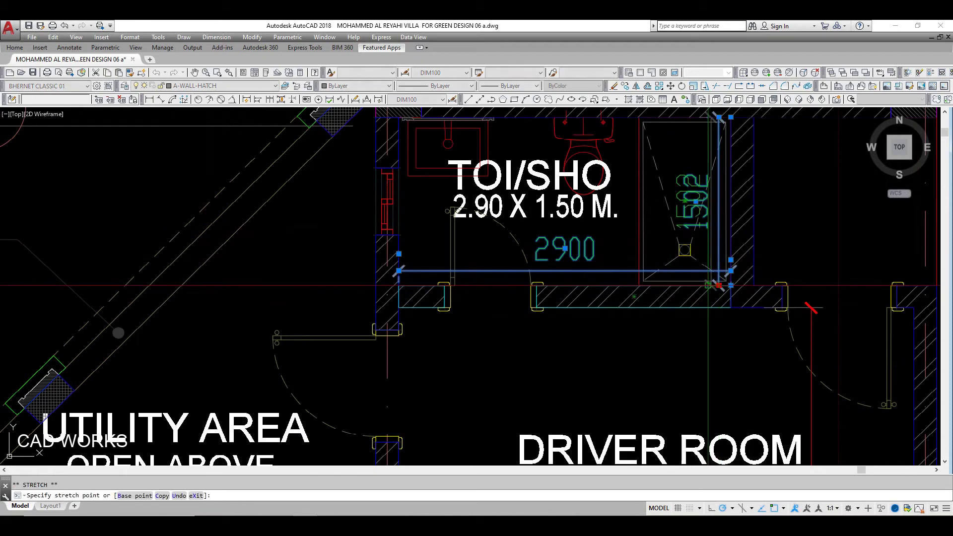
click(679, 278)
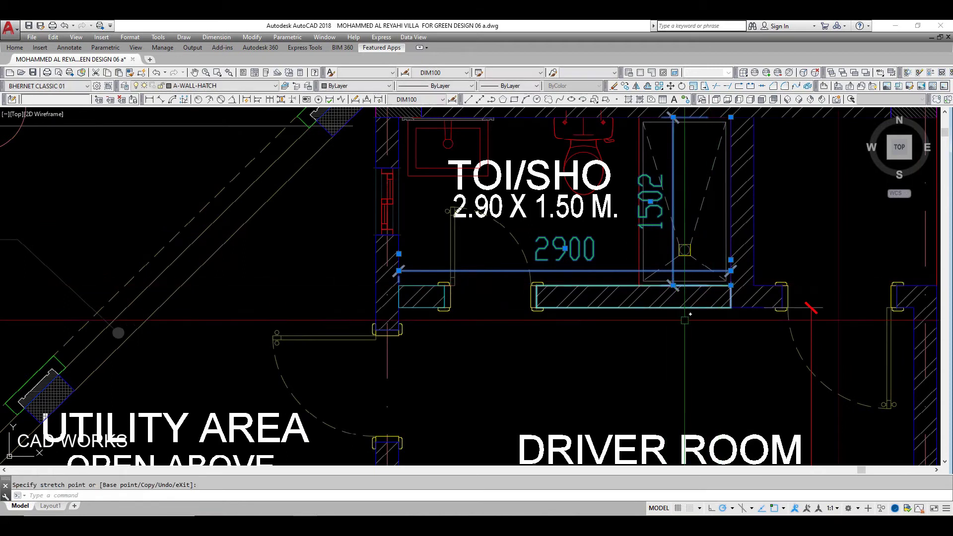
scroll(679, 326, down, 2)
Match the 2900 and 1502 dimensions to the plan's existing dimension style.
text(a)
key(Return)
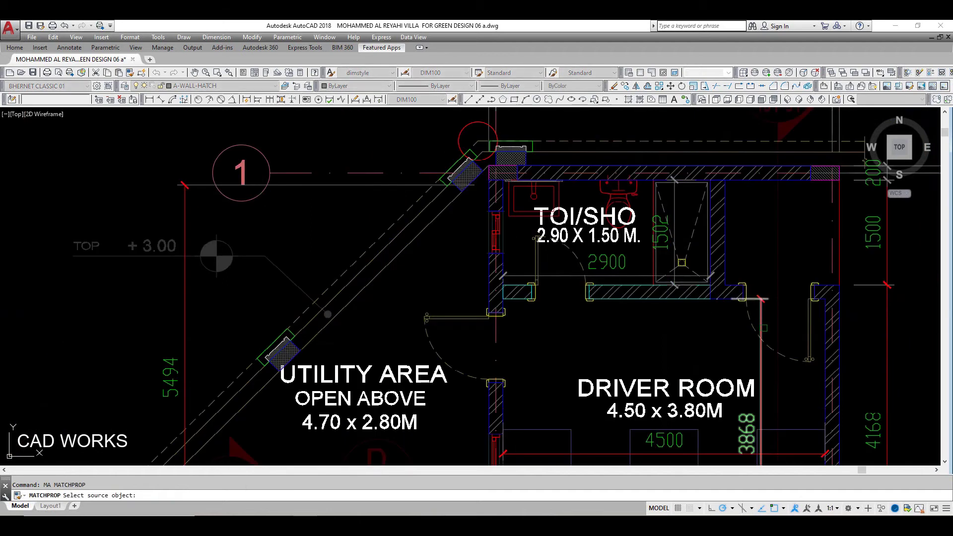
scroll(681, 283, up, 2)
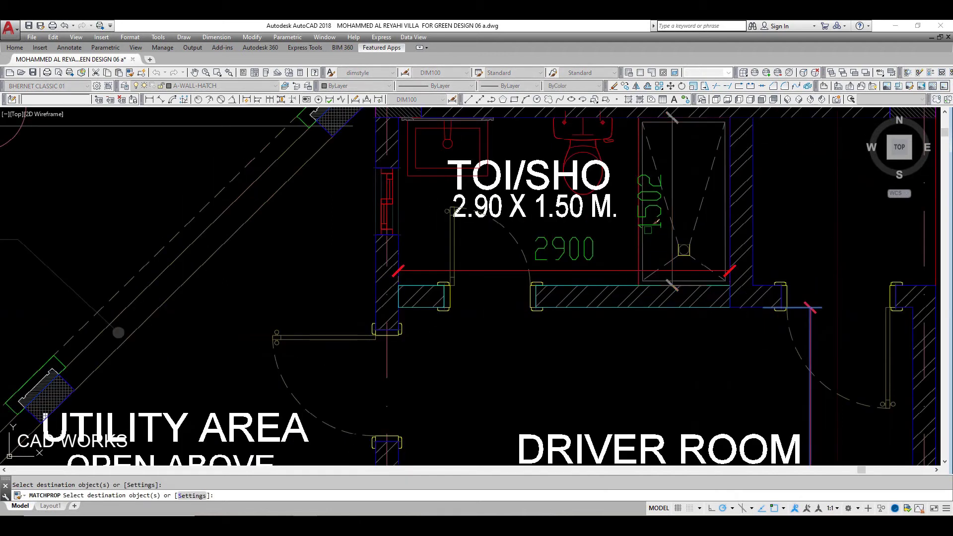
click(662, 217)
key(Return)
scroll(662, 217, down, 3)
scroll(711, 296, up, 1)
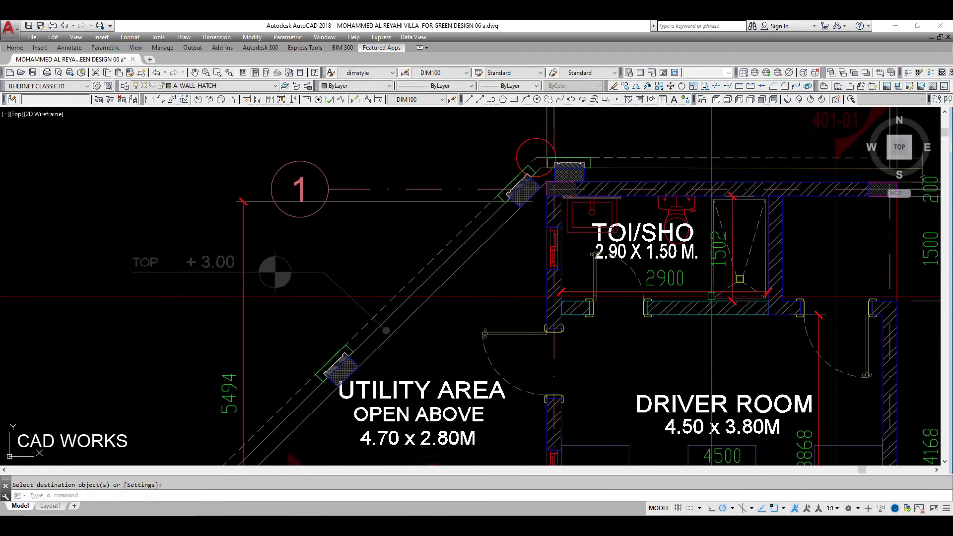
Pan the view across the utility/driver room block and the toilet/shower near grid 1.
middle_drag(711, 318, 701, 122)
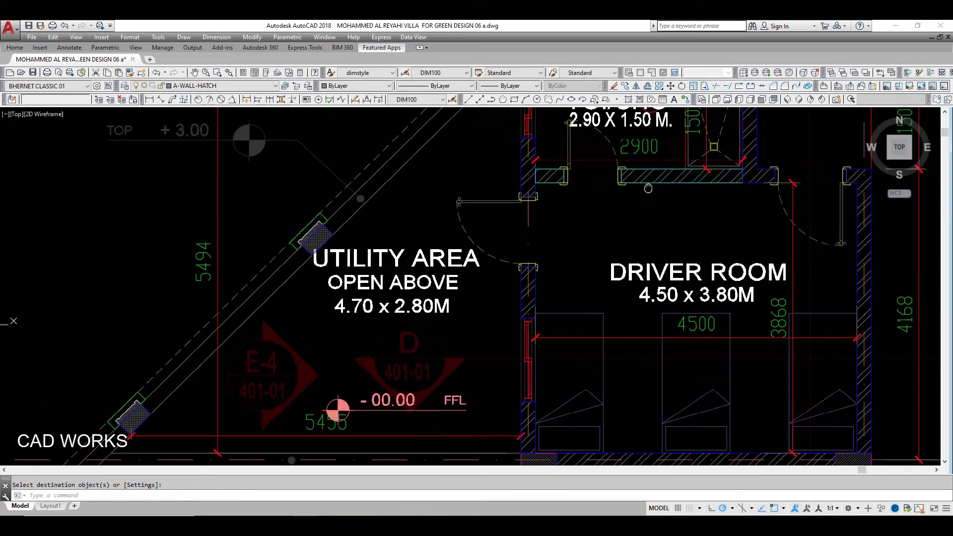
scroll(672, 246, down, 3)
scroll(586, 292, up, 1)
scroll(621, 294, up, 1)
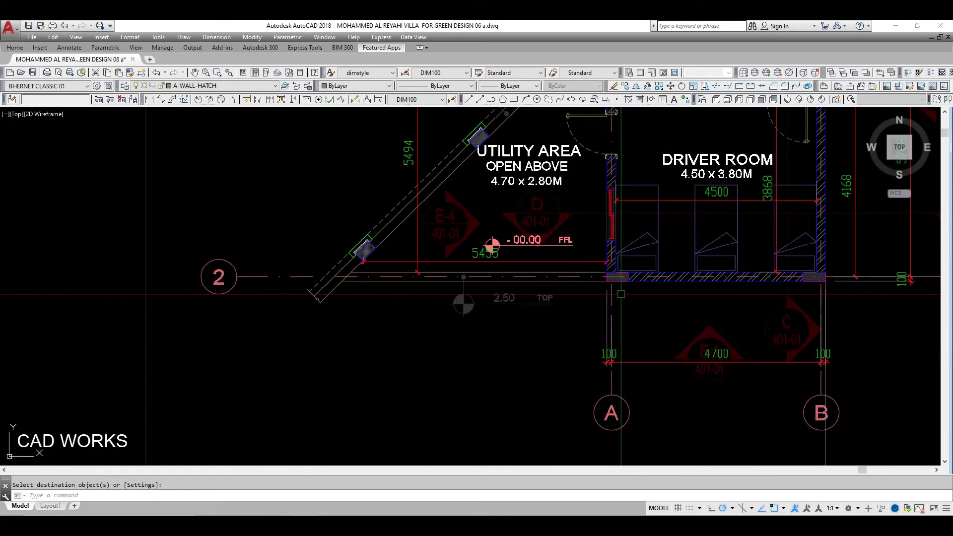
middle_drag(626, 294, 602, 411)
middle_drag(682, 284, 582, 267)
scroll(582, 267, down, 2)
mouse_move(626, 355)
middle_down()
mouse_move(626, 292)
mouse_move(612, 366)
mouse_move(659, 325)
middle_up()
Add a 934 vertical linear dimension beside the wall near the FFL mark.
key(Escape)
text(dli)
key(Return)
scroll(603, 340, up, 3)
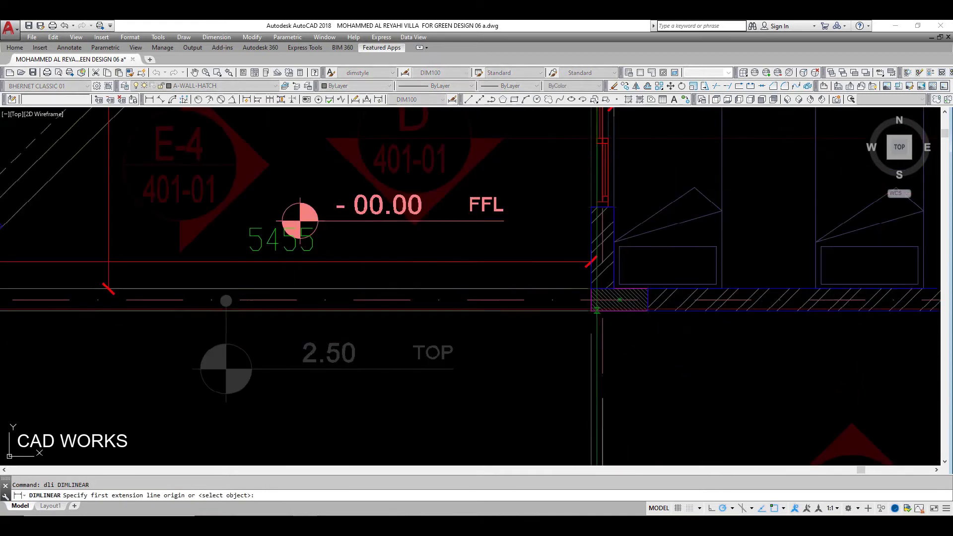
click(591, 206)
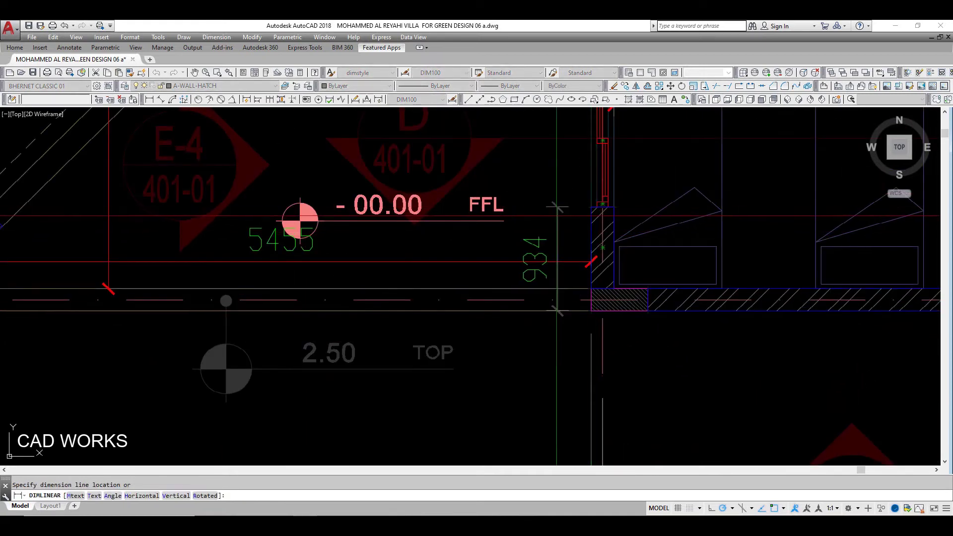
click(534, 230)
scroll(534, 230, down, 2)
middle_drag(568, 244, 591, 392)
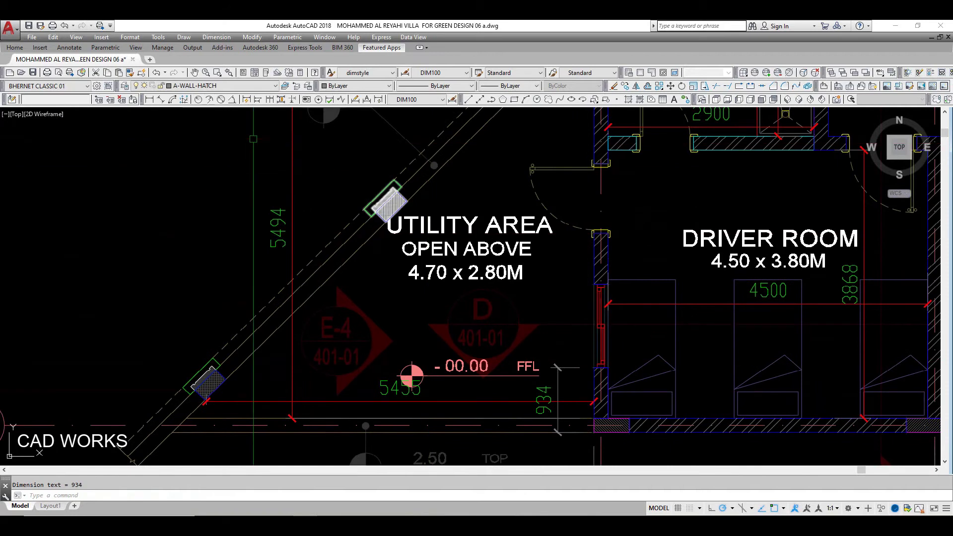
Continue the dimension chain along the utility wall with 1200 and 1000 dimensions.
click(271, 100)
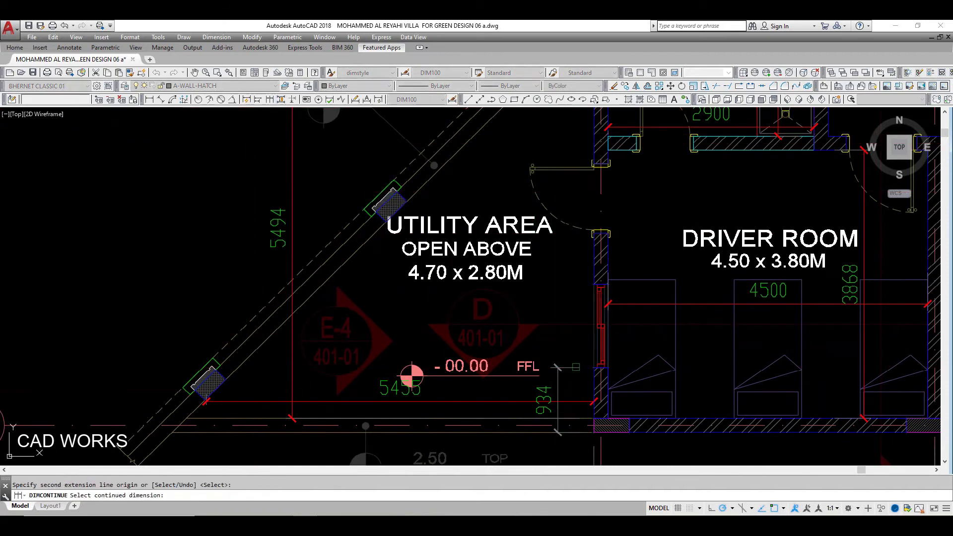
click(576, 367)
scroll(572, 268, up, 3)
scroll(586, 276, up, 2)
click(596, 234)
scroll(598, 232, down, 5)
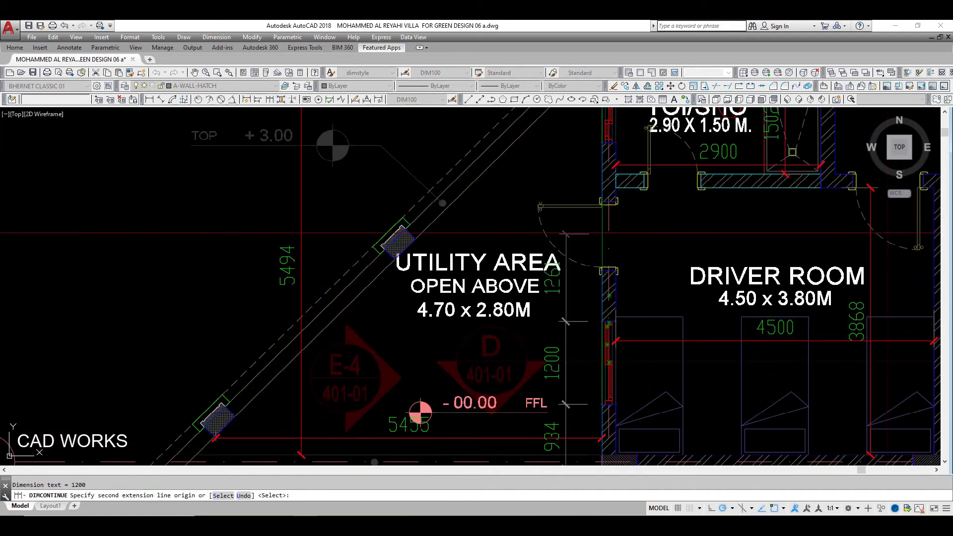
scroll(616, 265, up, 5)
scroll(610, 285, down, 4)
middle_drag(610, 238, 610, 281)
scroll(604, 251, up, 4)
scroll(612, 270, down, 4)
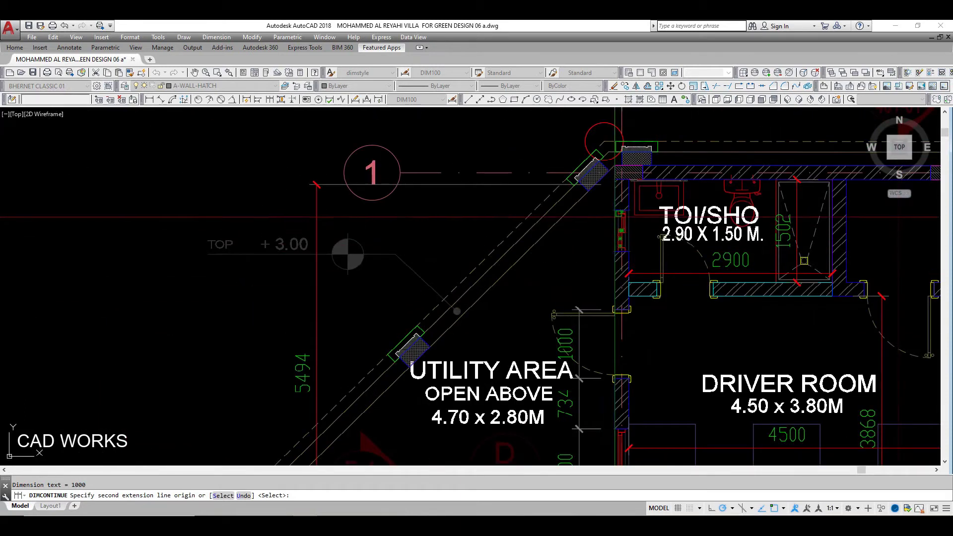
scroll(617, 177, up, 4)
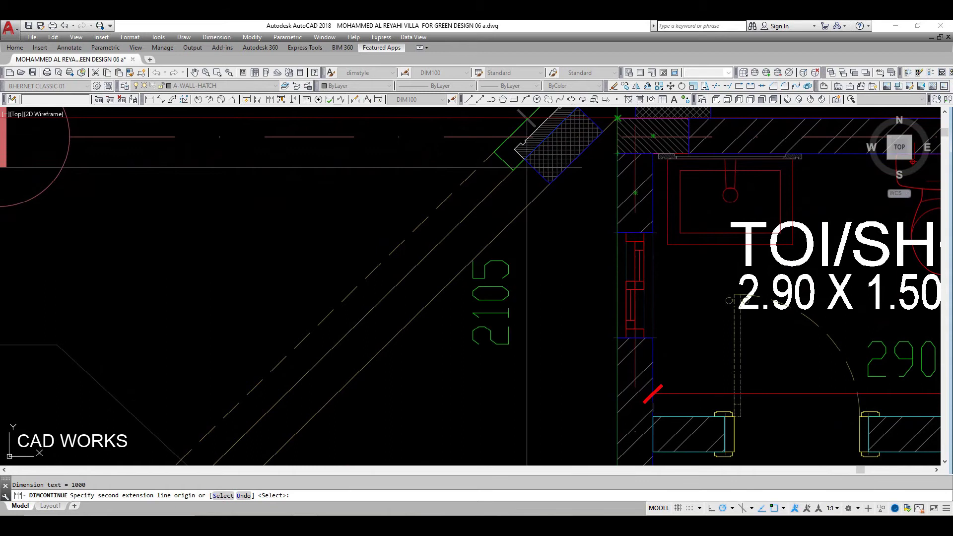
scroll(527, 167, down, 4)
scroll(616, 198, up, 4)
key(Escape)
key(Escape)
Select the blue wall line and start moving it from its base point.
scroll(555, 192, up, 3)
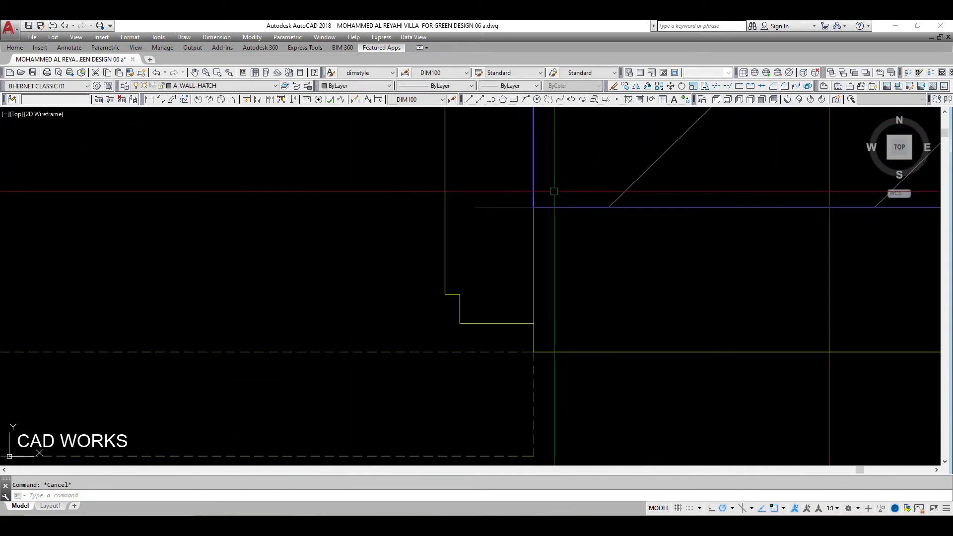
scroll(542, 214, up, 2)
click(543, 252)
text(m)
key(Return)
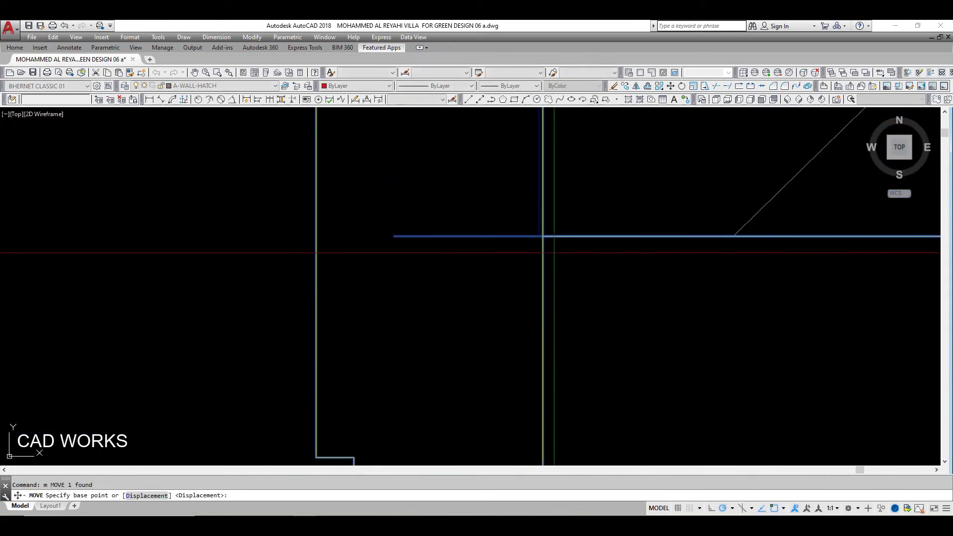
click(543, 236)
scroll(570, 212, down, 3)
scroll(618, 420, down, 3)
scroll(618, 419, up, 3)
scroll(581, 302, up, 2)
scroll(581, 350, up, 3)
scroll(576, 284, down, 2)
scroll(577, 284, down, 2)
scroll(576, 284, down, 1)
scroll(602, 381, up, 5)
scroll(602, 381, up, 2)
scroll(602, 381, down, 2)
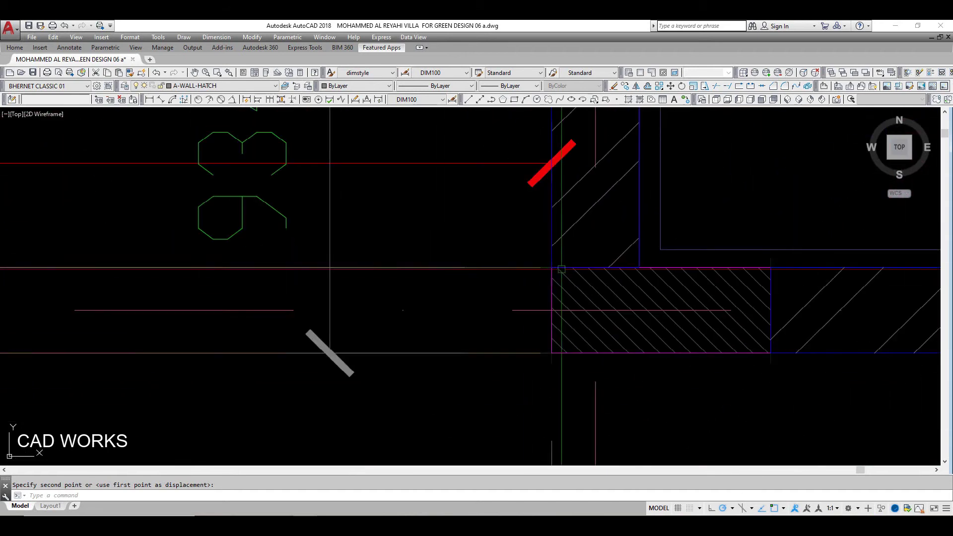
Draw a vertical construction line through the wall corner beside the utility area.
text(xl)
key(Return)
text(,)
key(Return)
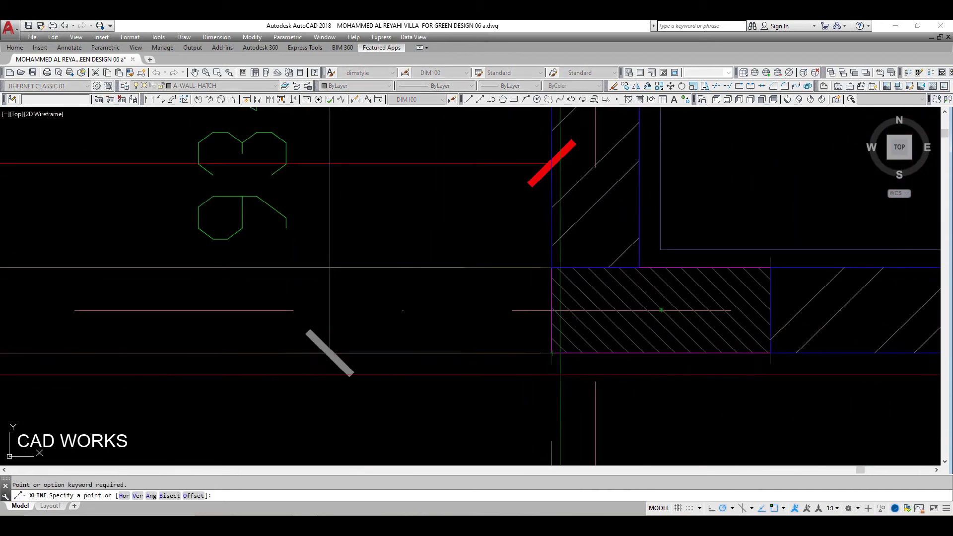
key(Escape)
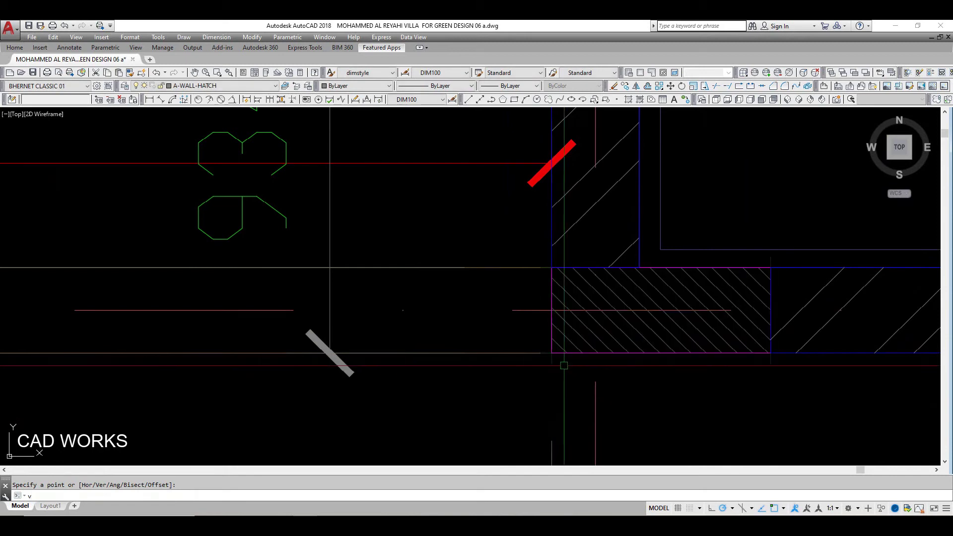
text(l)
key(Return)
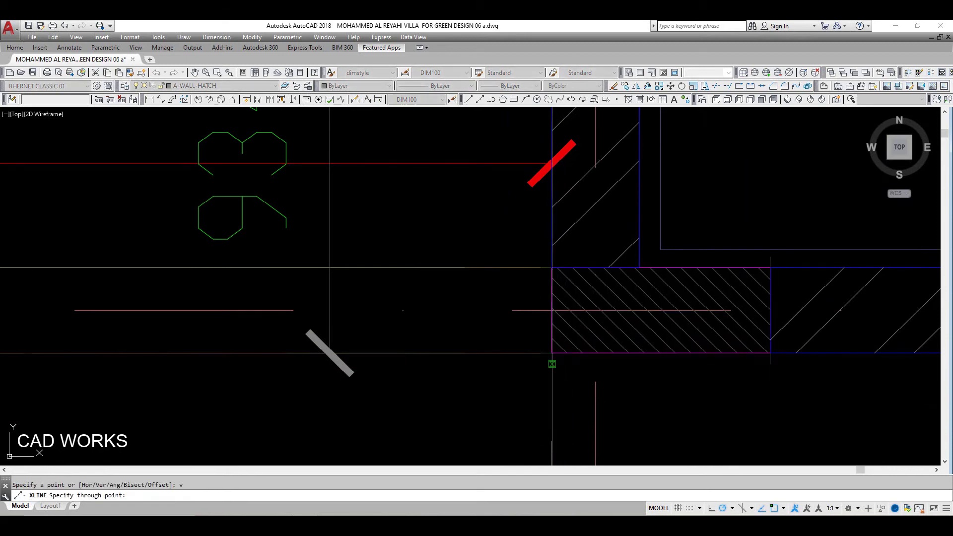
click(552, 368)
scroll(552, 368, down, 3)
mouse_move(552, 368)
middle_down()
mouse_move(611, 262)
mouse_move(606, 447)
middle_up()
scroll(599, 281, up, 3)
scroll(598, 281, up, 2)
scroll(598, 281, up, 2)
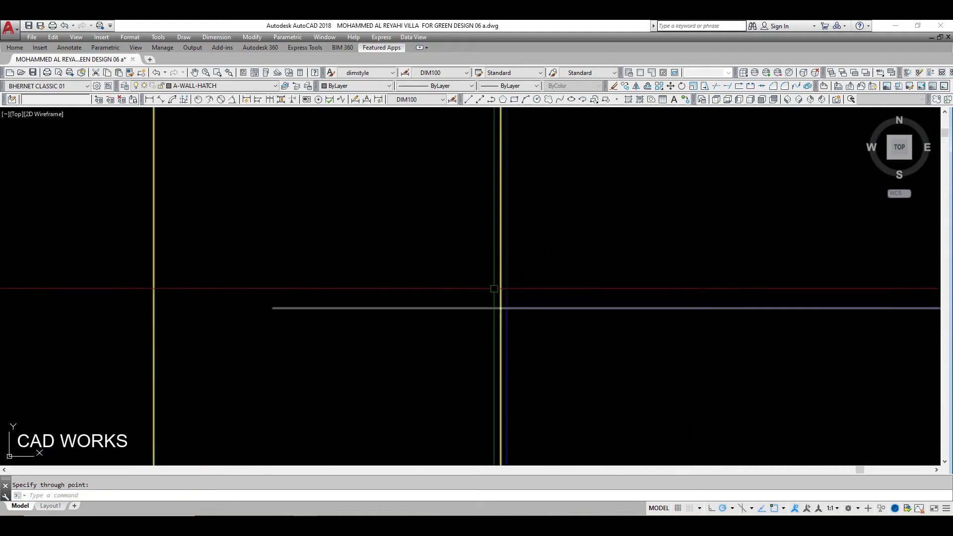
click(500, 289)
key(Return)
Move the blue wall line so its corner snaps onto the yellow wall corner.
click(501, 308)
scroll(515, 297, down, 3)
scroll(467, 297, up, 3)
scroll(611, 288, up, 2)
scroll(626, 338, up, 2)
scroll(574, 313, up, 1)
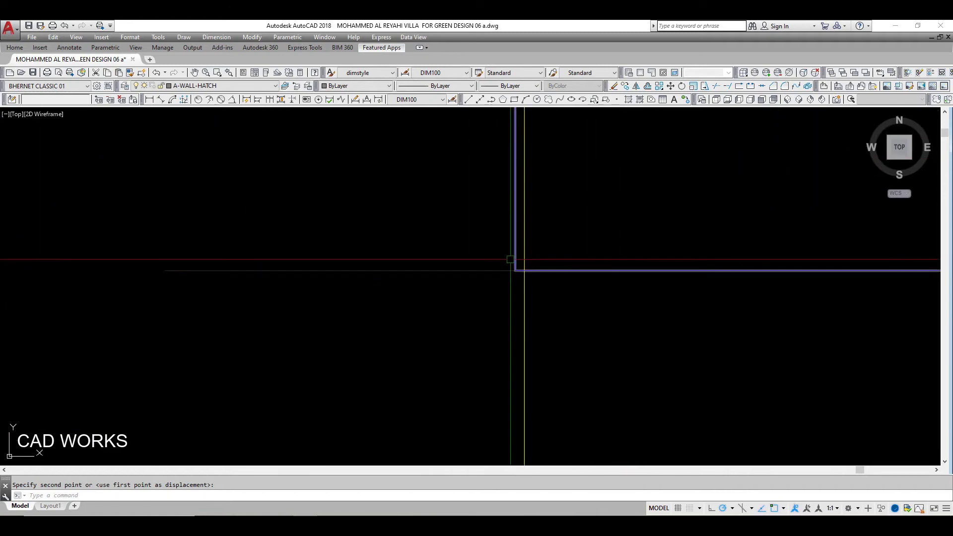
click(526, 271)
scroll(596, 335, up, 2)
scroll(769, 328, up, 3)
scroll(607, 263, down, 1)
Select the wall hatch and stretch its first corner grip onto the wall corner.
click(541, 228)
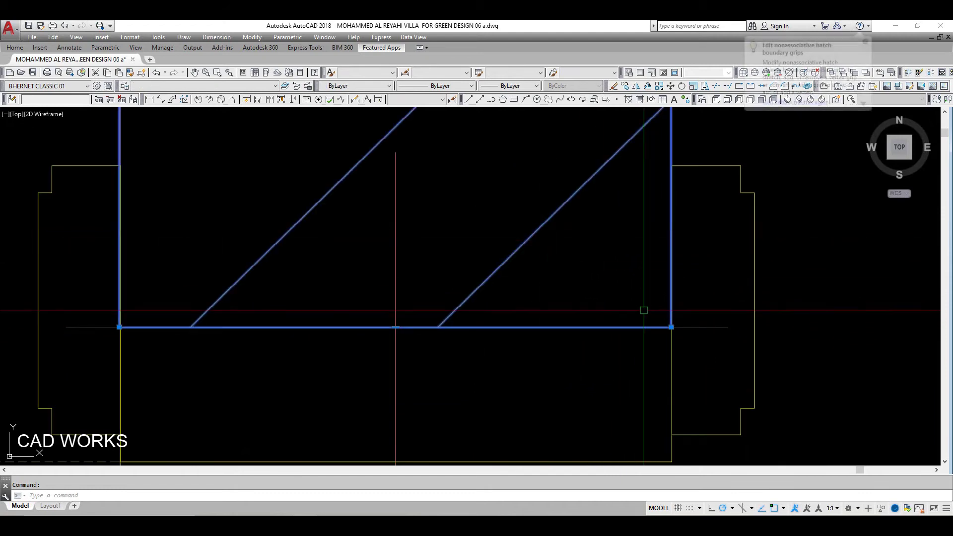
scroll(668, 328, up, 2)
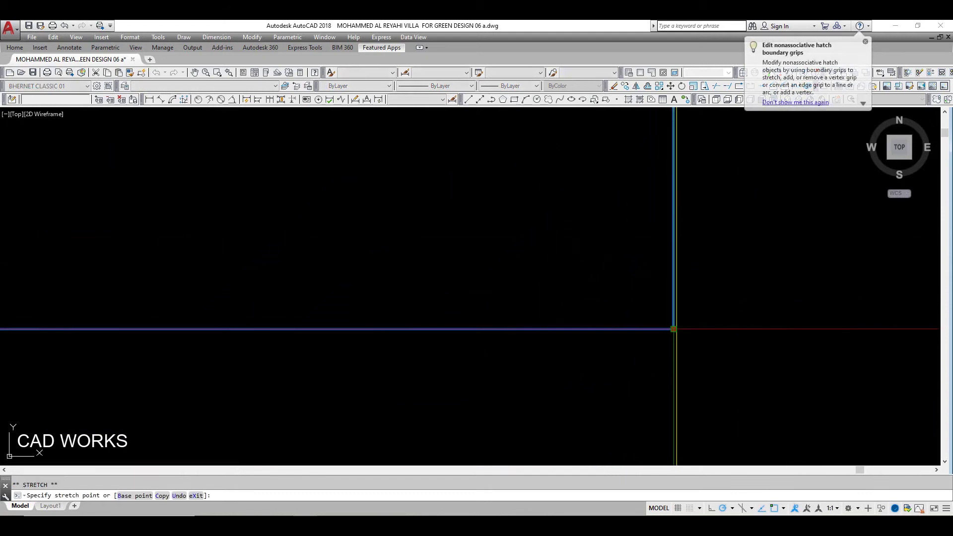
click(675, 328)
scroll(676, 329, down, 2)
scroll(549, 328, down, 2)
scroll(417, 318, up, 2)
scroll(424, 300, up, 2)
click(433, 300)
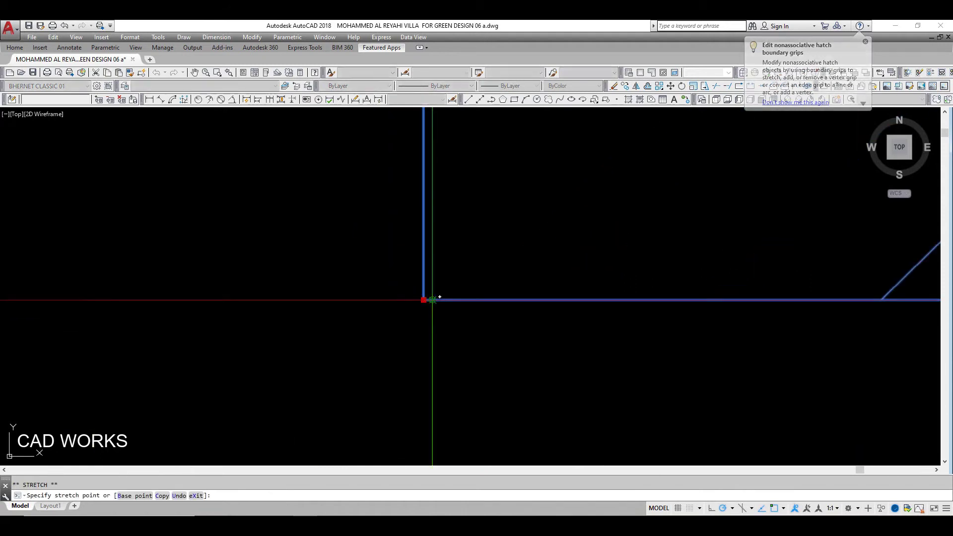
Snap the next hatch corner onto its matching wall corner beside the toilet/shower.
scroll(433, 300, down, 2)
scroll(610, 297, down, 3)
scroll(601, 313, up, 4)
scroll(588, 264, up, 3)
scroll(615, 272, up, 3)
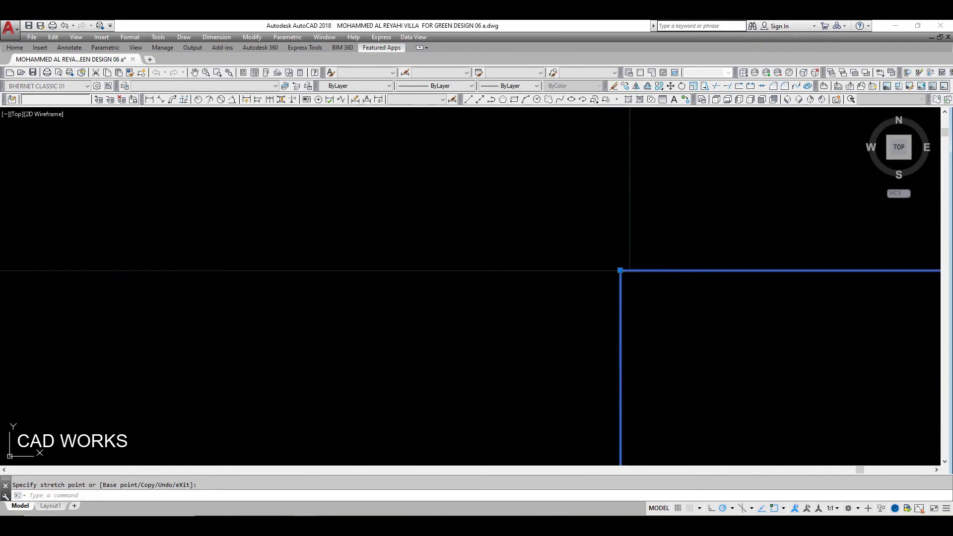
scroll(857, 328, down, 2)
scroll(671, 329, down, 2)
scroll(783, 323, down, 1)
scroll(768, 276, up, 5)
scroll(768, 277, up, 2)
scroll(768, 276, up, 3)
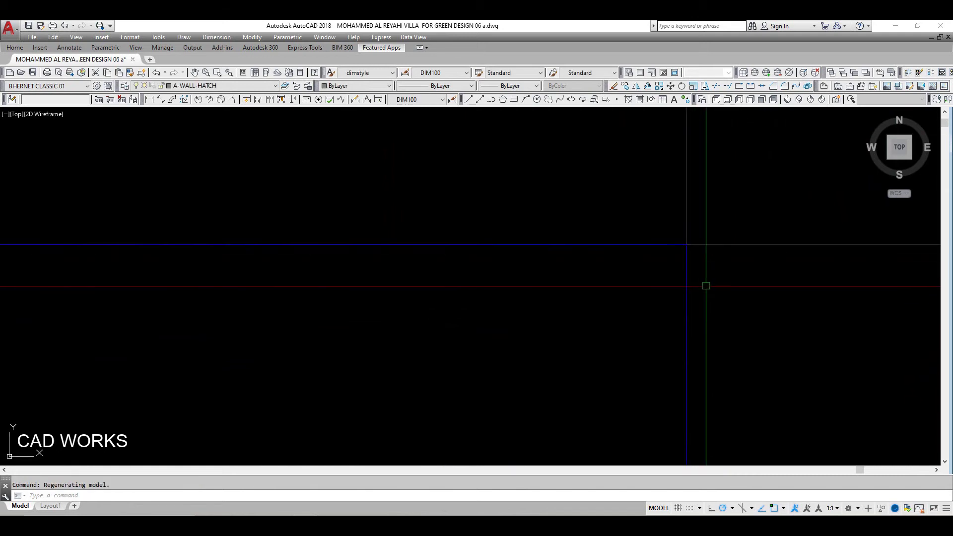
scroll(673, 343, down, 3)
scroll(646, 308, down, 2)
scroll(596, 293, up, 3)
scroll(555, 277, up, 2)
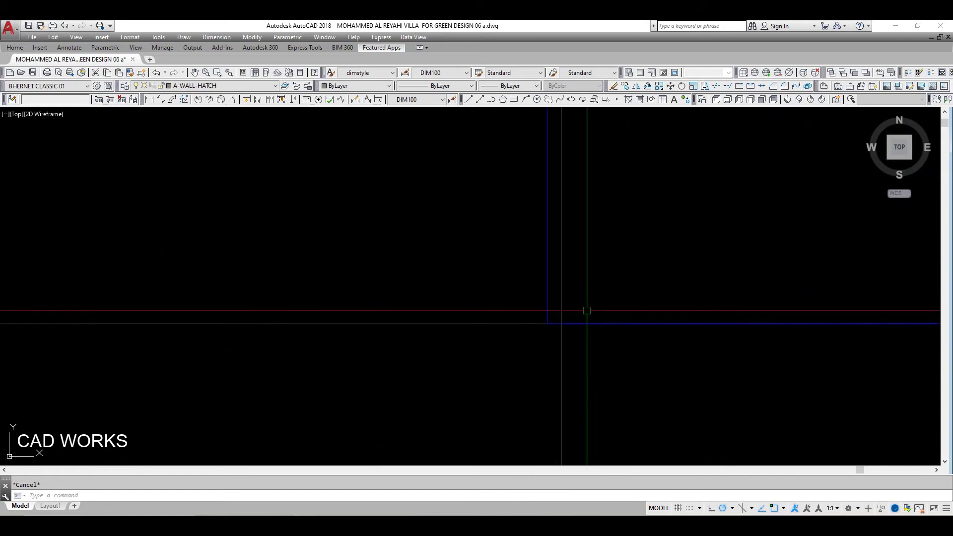
click(562, 324)
scroll(553, 303, down, 3)
scroll(571, 278, up, 3)
scroll(596, 258, up, 3)
scroll(614, 229, up, 1)
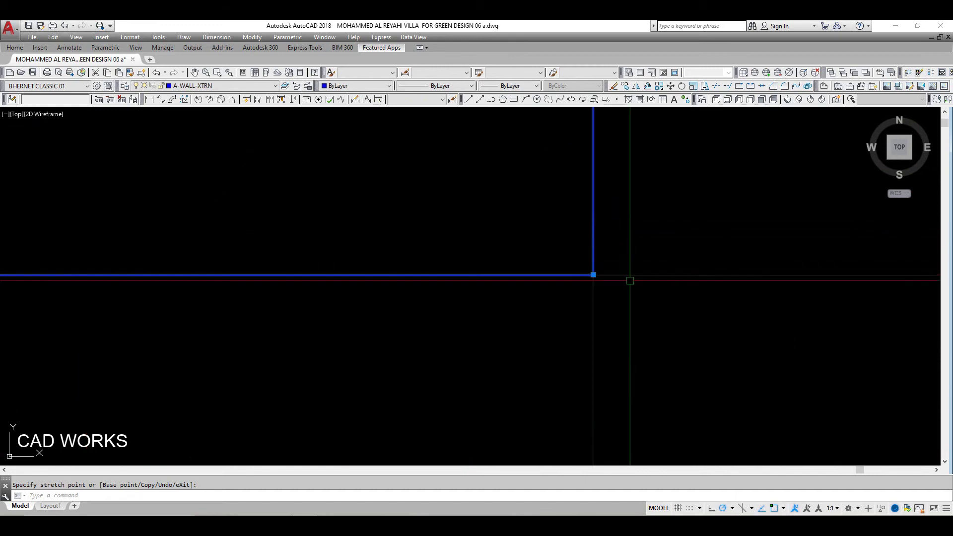
scroll(634, 330, down, 3)
scroll(636, 343, down, 2)
middle_drag(602, 246, 603, 341)
scroll(556, 272, up, 3)
scroll(494, 251, up, 2)
scroll(538, 191, up, 2)
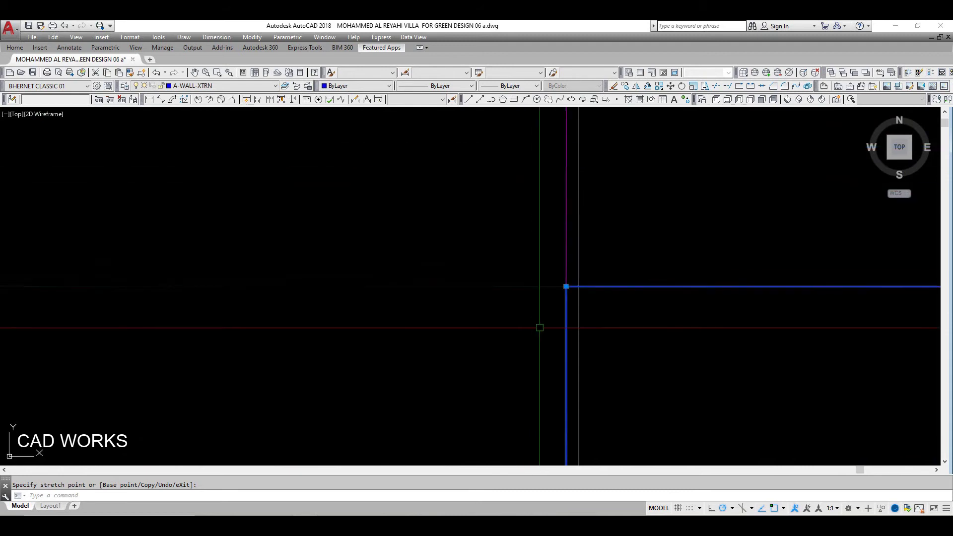
Move the picked hatch lines with M onto the wall line.
scroll(588, 275, down, 3)
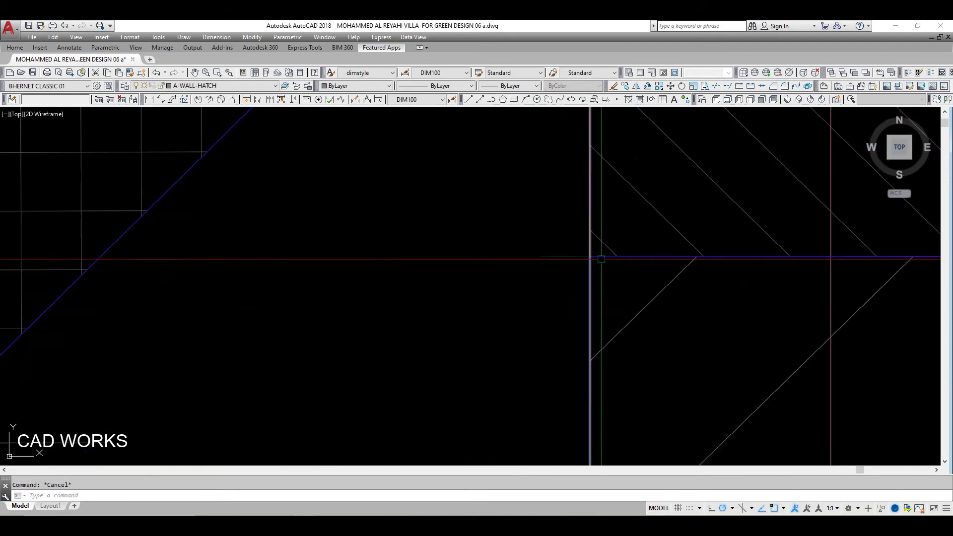
scroll(639, 274, down, 2)
scroll(650, 327, down, 1)
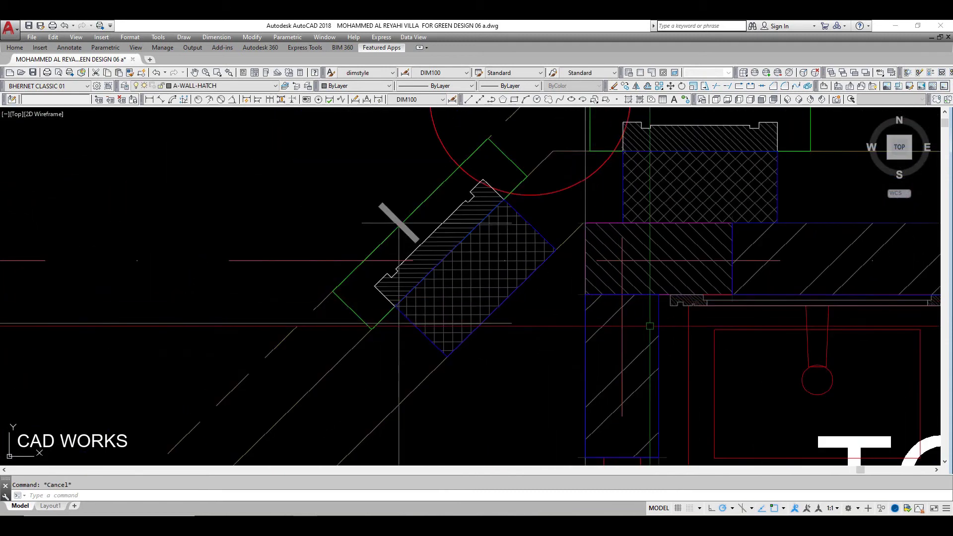
scroll(578, 296, up, 3)
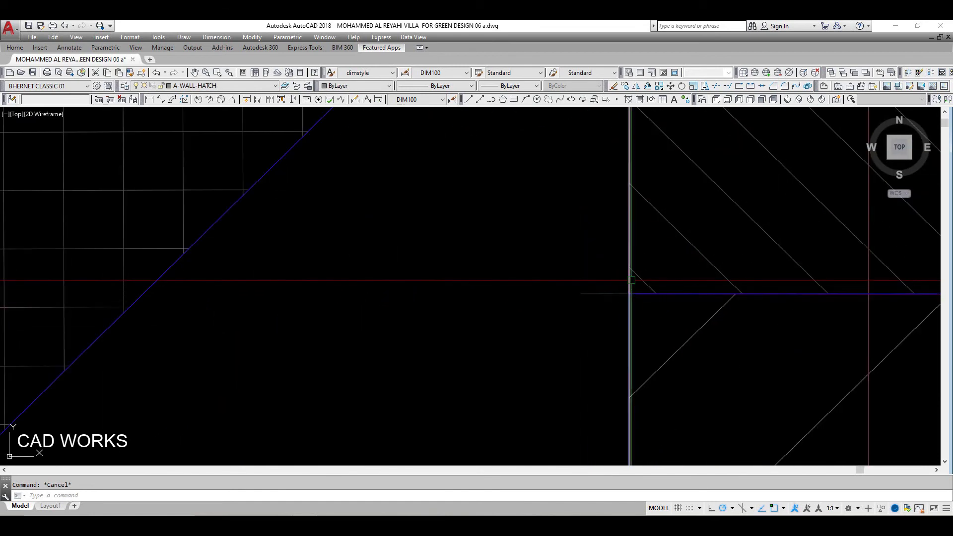
click(634, 287)
scroll(631, 293, up, 3)
scroll(626, 315, up, 2)
text(m)
key(Return)
scroll(534, 329, up, 2)
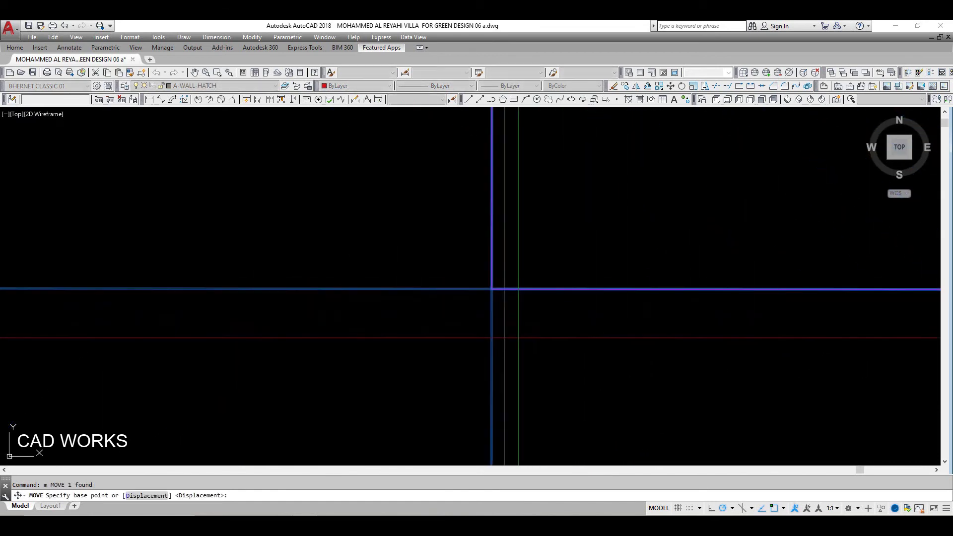
click(503, 330)
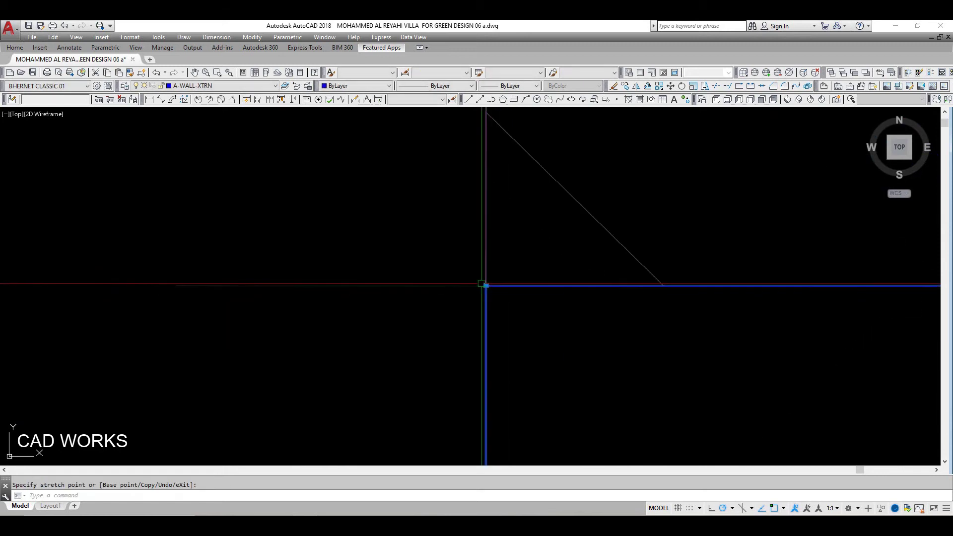
Offset the selected wall line by a distance of 20.
key(Escape)
scroll(484, 284, down, 3)
scroll(638, 324, down, 3)
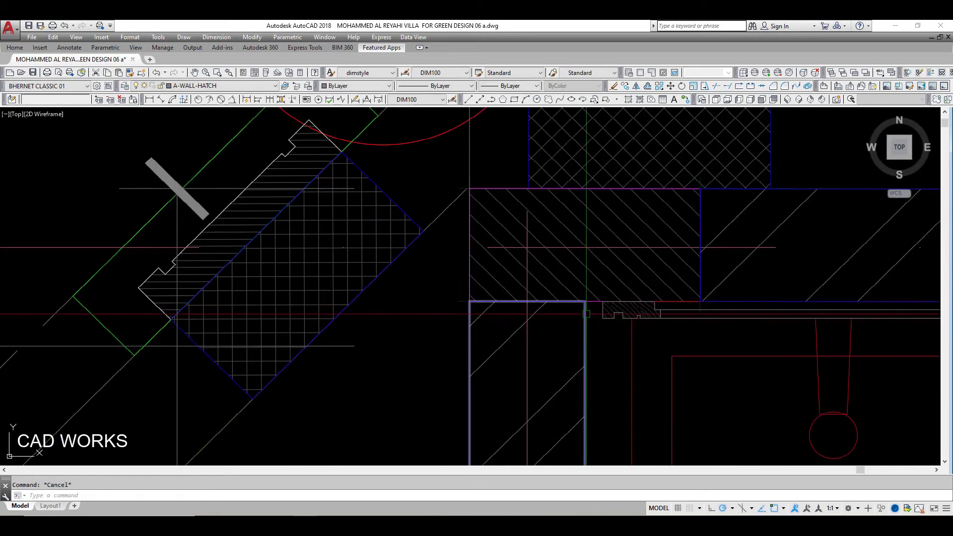
text(20)
key(Return)
click(479, 182)
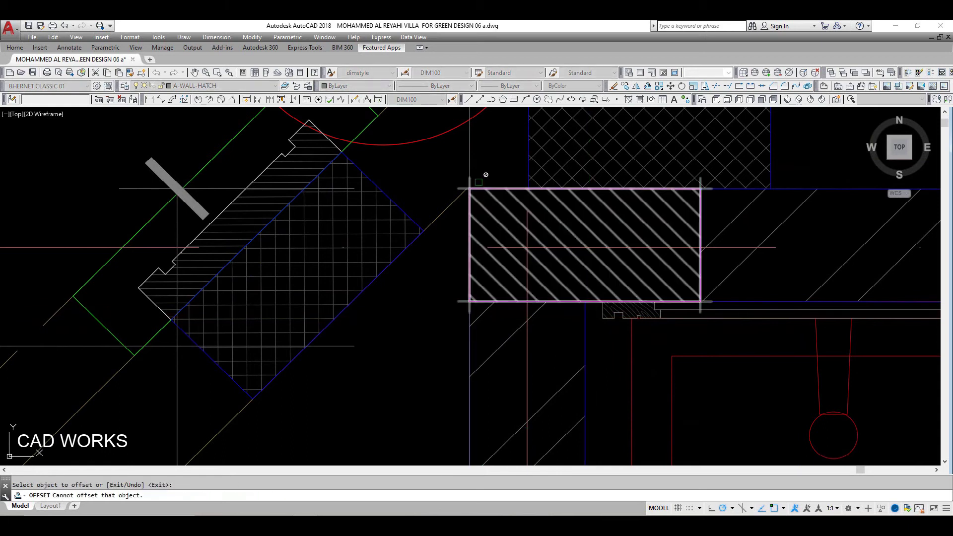
scroll(547, 175, up, 3)
scroll(574, 330, up, 3)
scroll(566, 308, up, 2)
scroll(567, 293, up, 2)
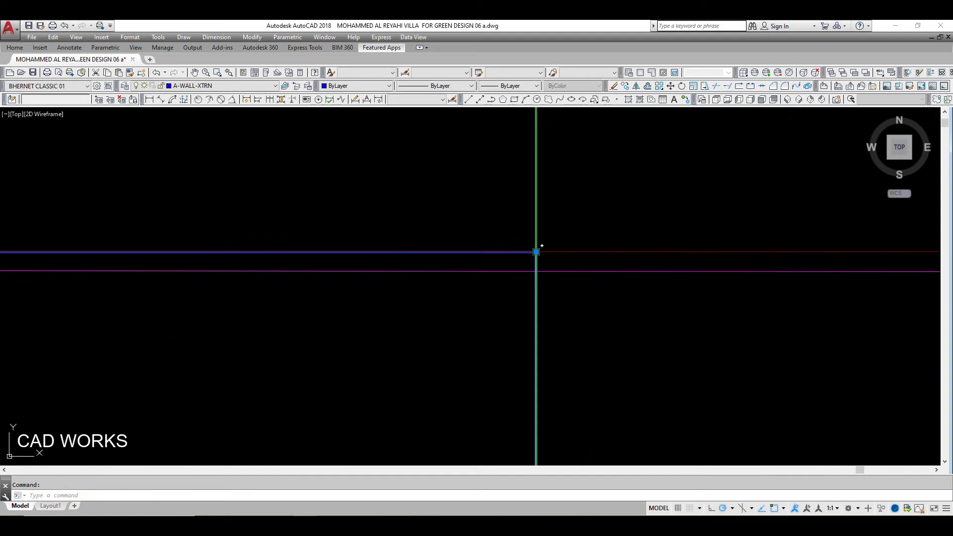
Stretch the hatch corners to the wall junction beside the diagonal utility wall.
click(543, 261)
scroll(562, 268, down, 3)
scroll(562, 268, down, 2)
scroll(436, 293, up, 5)
middle_drag(262, 282, 653, 330)
scroll(537, 281, up, 2)
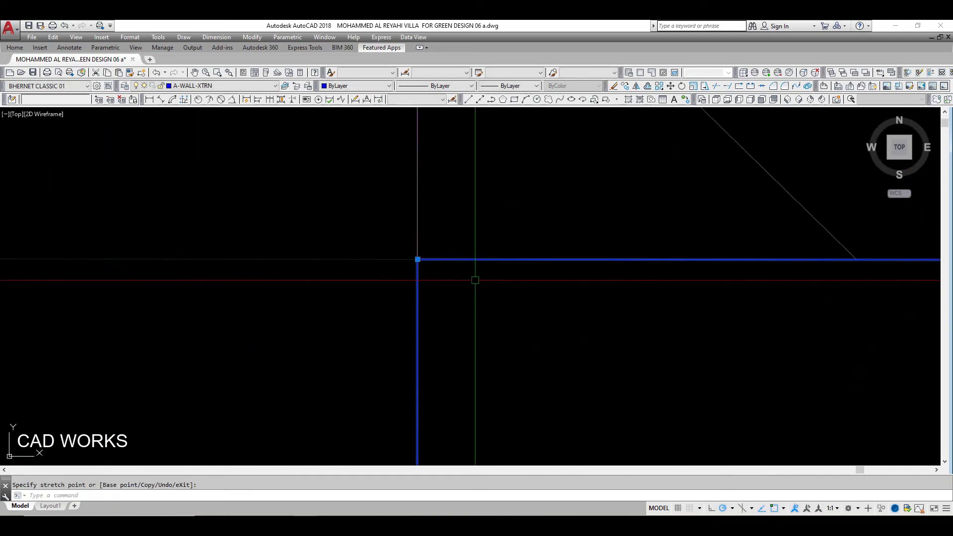
scroll(467, 282, down, 5)
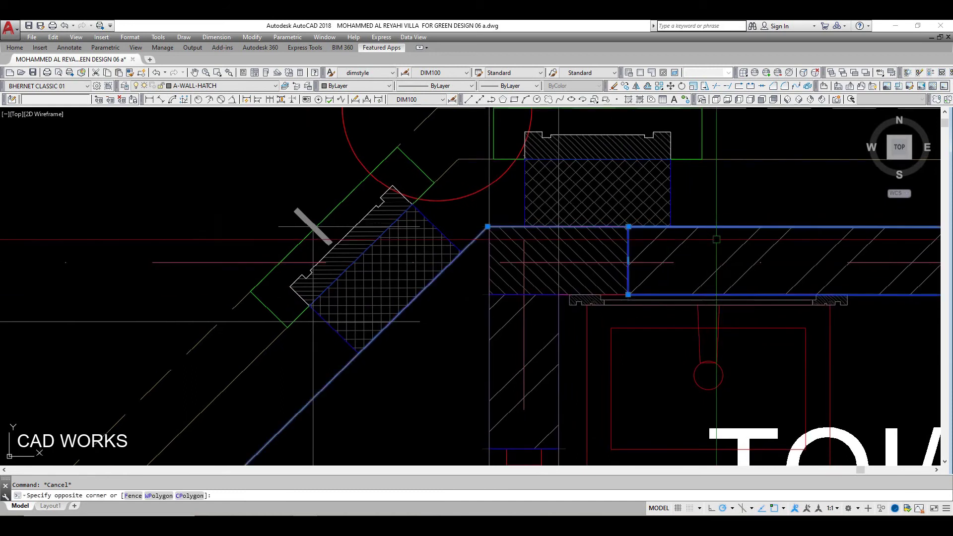
click(717, 239)
scroll(646, 241, up, 3)
scroll(620, 233, up, 2)
scroll(561, 215, up, 1)
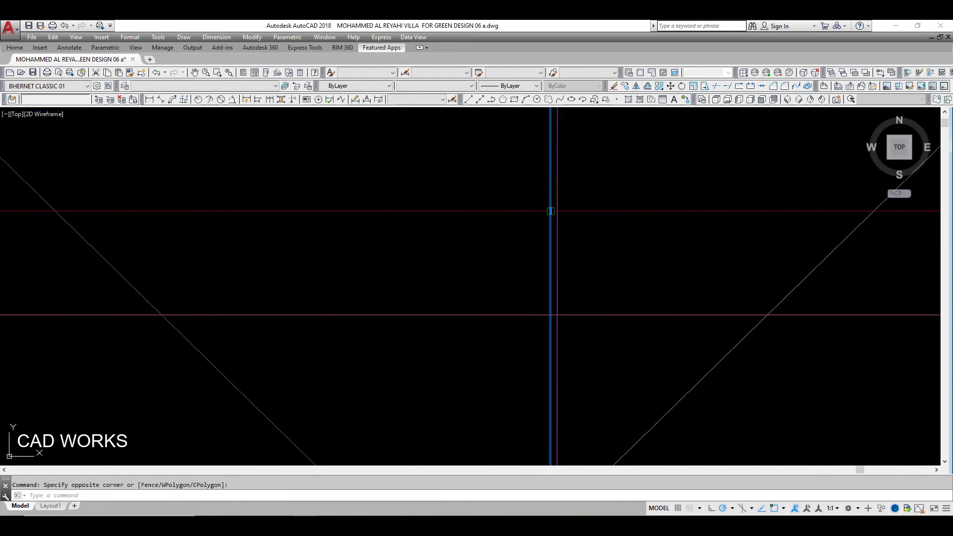
click(555, 212)
scroll(555, 212, down, 2)
scroll(571, 214, down, 3)
Clear the grips and window-select the two stray objects near the utility area.
scroll(586, 216, down, 2)
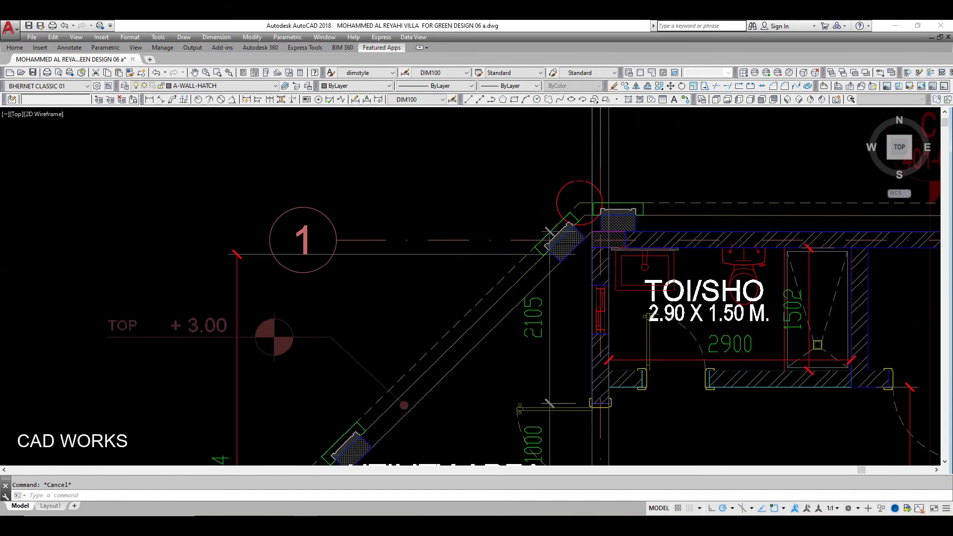
scroll(596, 218, down, 2)
scroll(596, 224, down, 3)
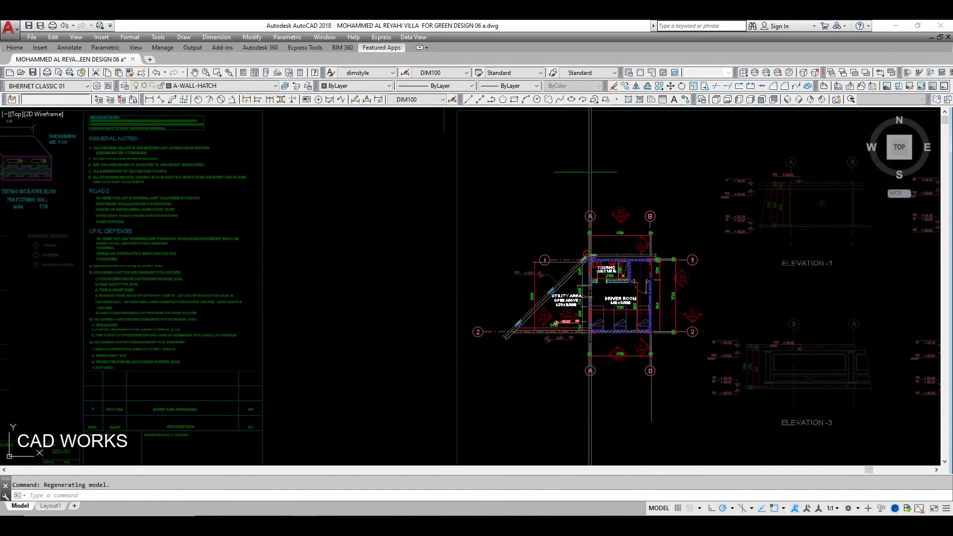
key(Escape)
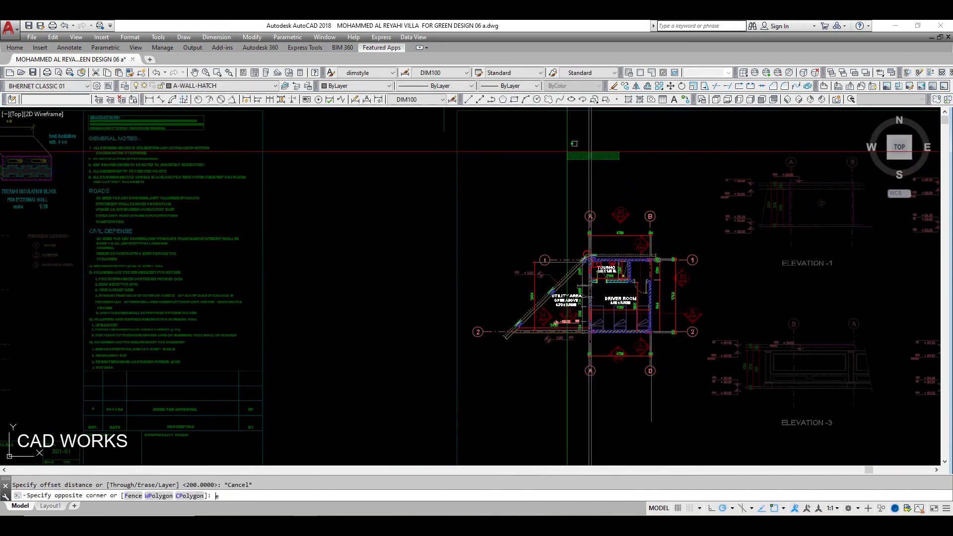
key(Escape)
click(595, 173)
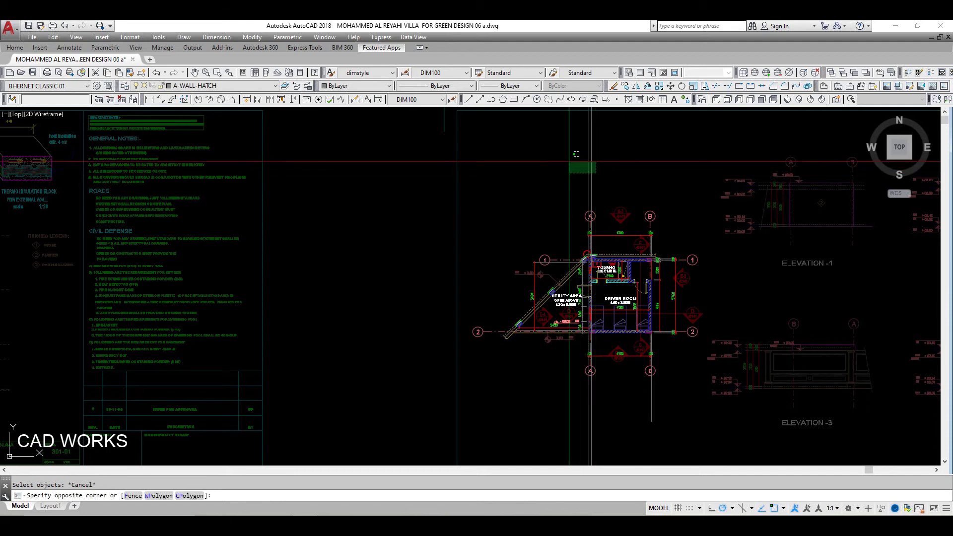
scroll(625, 318, up, 6)
Pan and zoom over the driver room and annex plan to check the cleaned walls.
middle_drag(625, 318, 600, 397)
middle_drag(655, 340, 647, 264)
scroll(652, 286, up, 2)
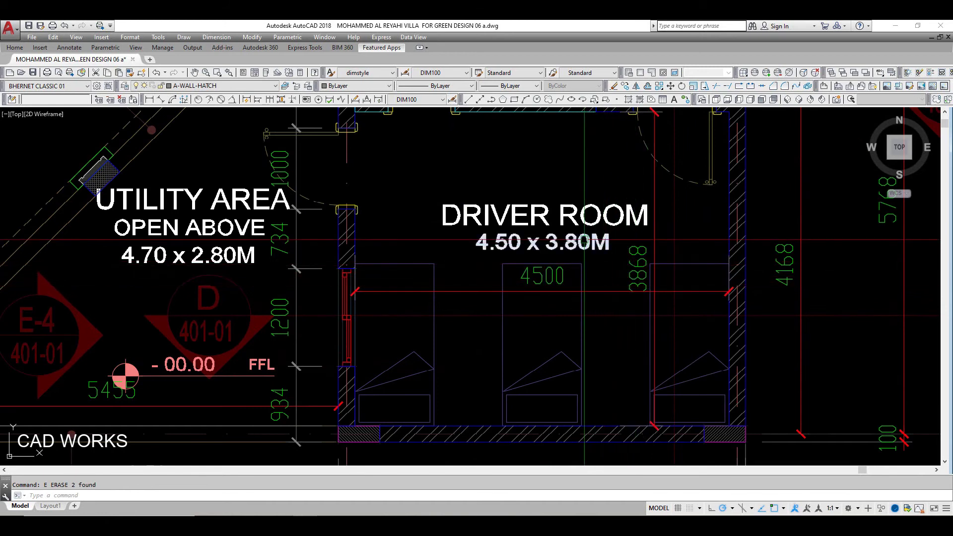
scroll(584, 275, down, 6)
scroll(584, 275, down, 2)
scroll(620, 258, up, 3)
scroll(654, 247, up, 2)
middle_drag(653, 247, 626, 209)
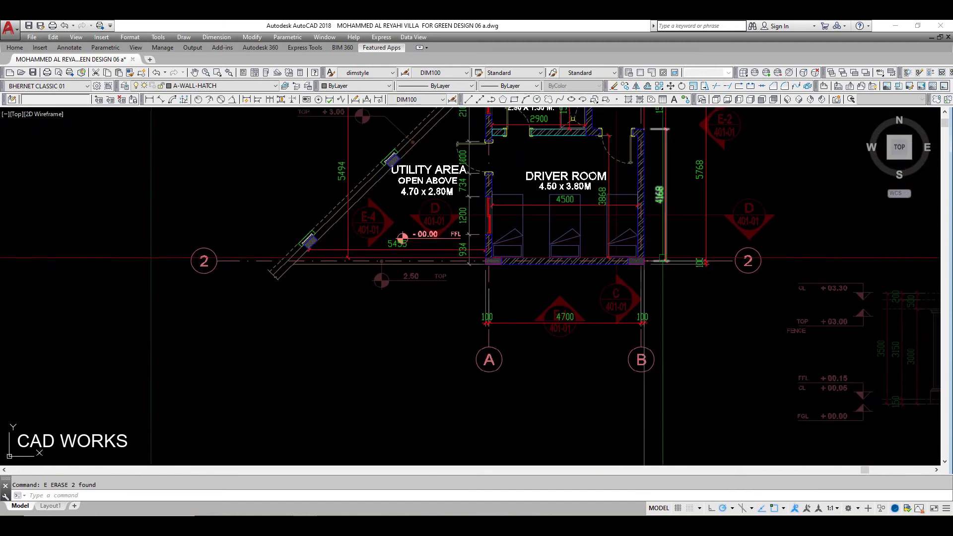
scroll(551, 280, down, 6)
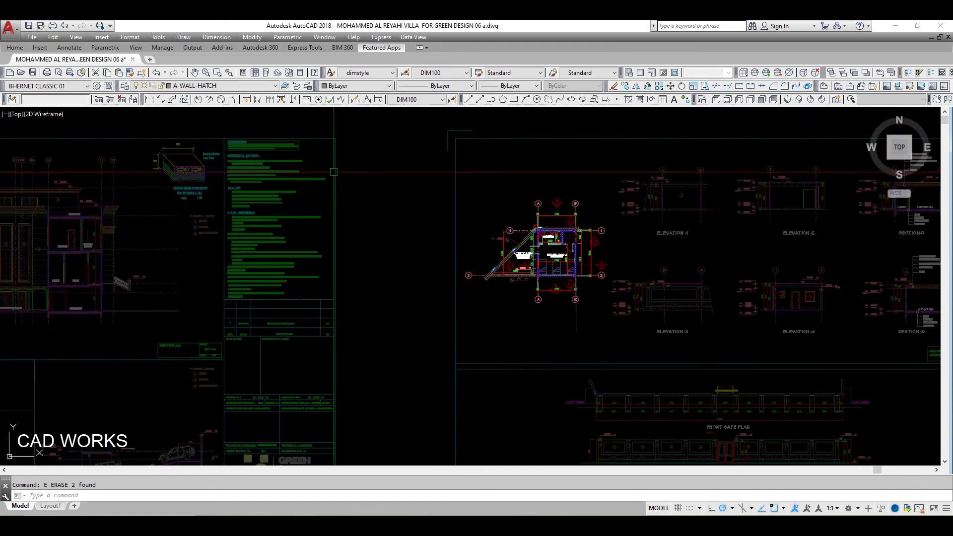
scroll(562, 263, up, 8)
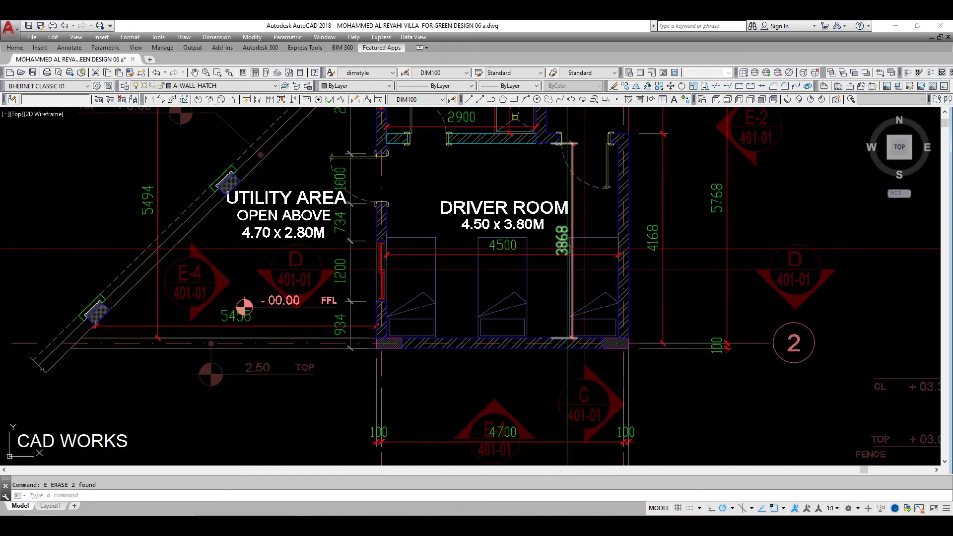
scroll(567, 248, down, 4)
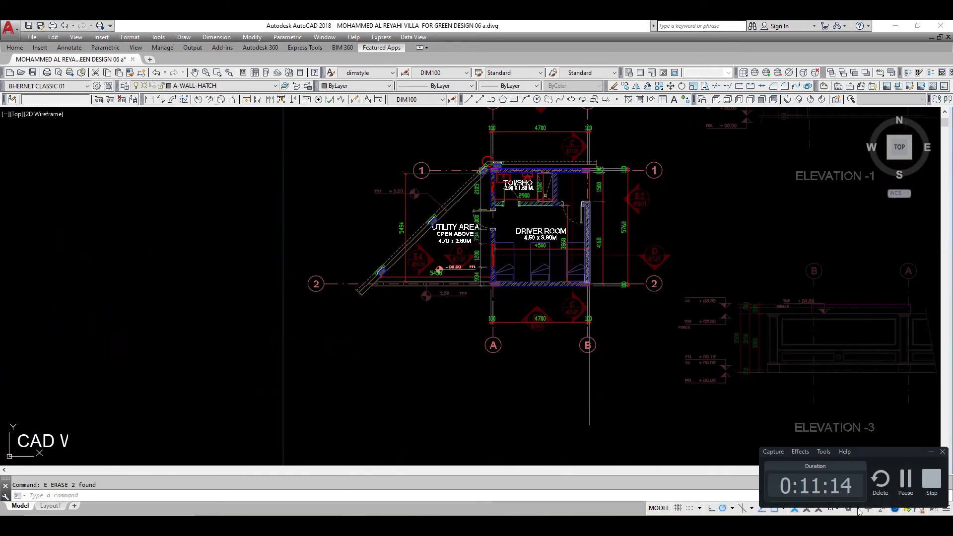